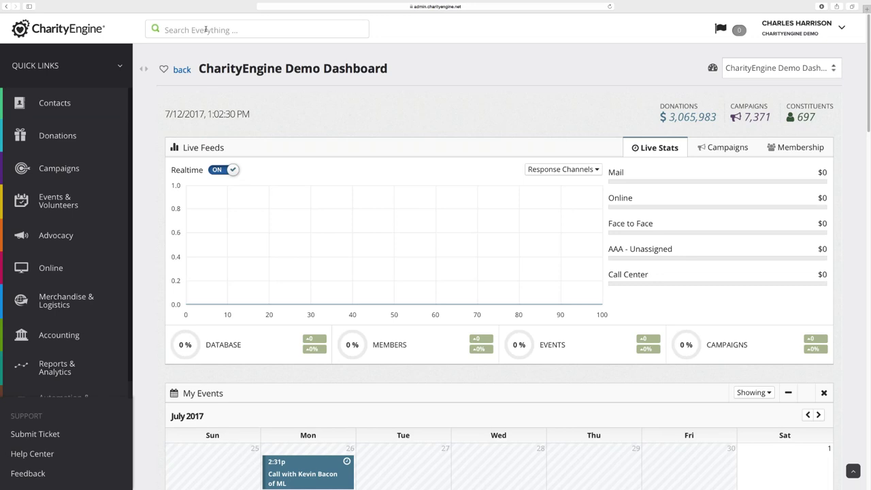
Search everything for the contact's full name, filter the results to Contacts, and open the second match
click(232, 34)
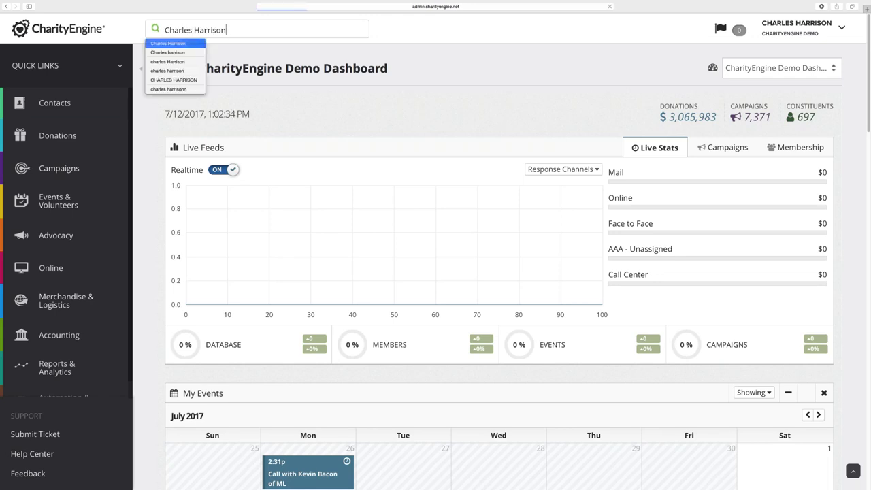
key(Return)
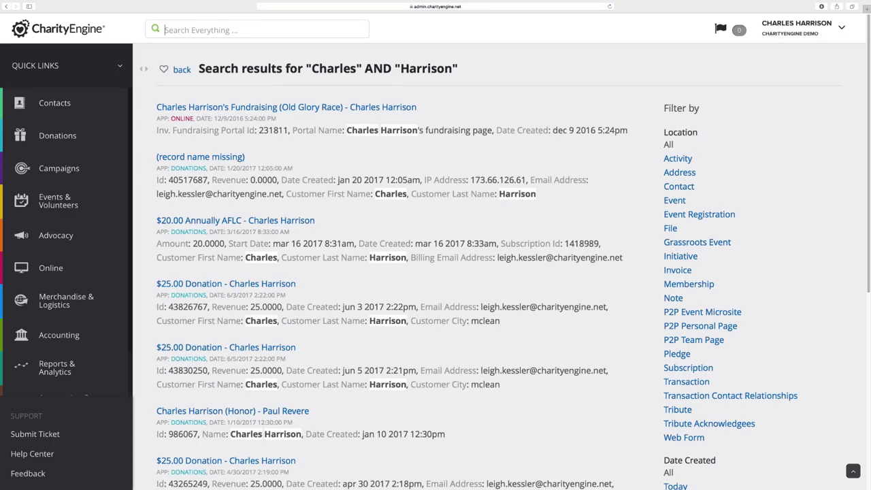
click(681, 187)
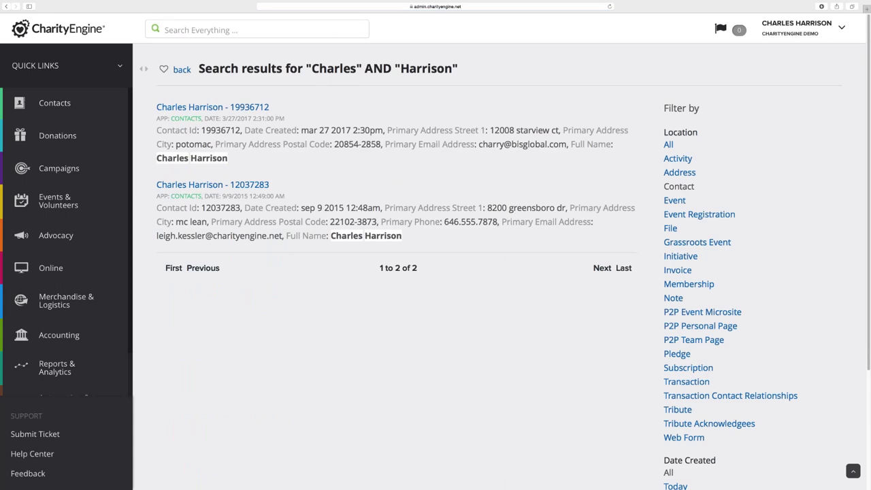
click(256, 189)
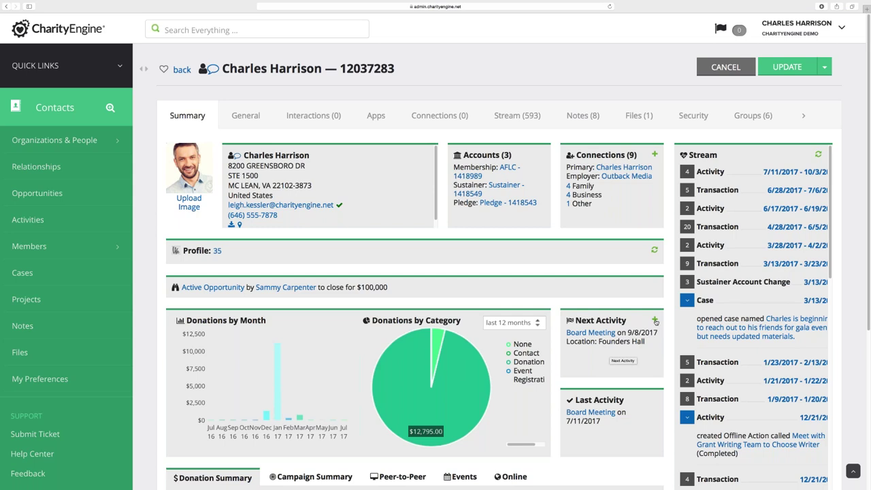
From the loaded Summary tab, start a new Next Activity for the contact
click(656, 320)
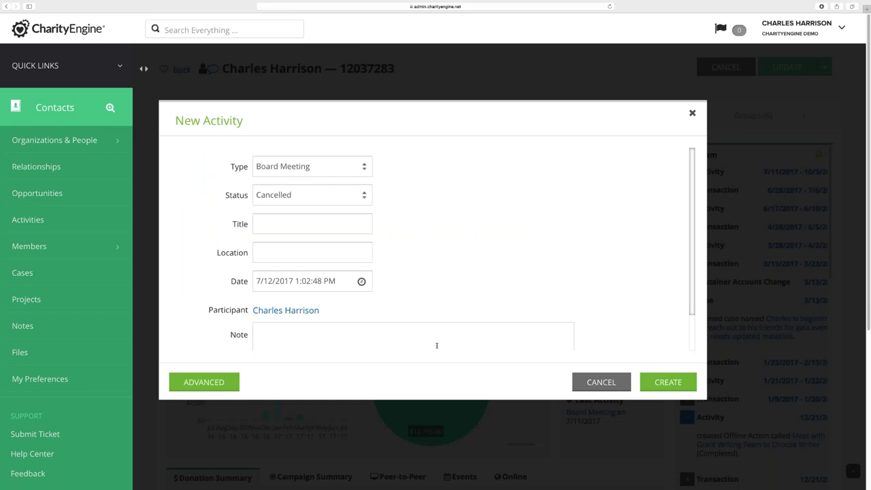
click(597, 382)
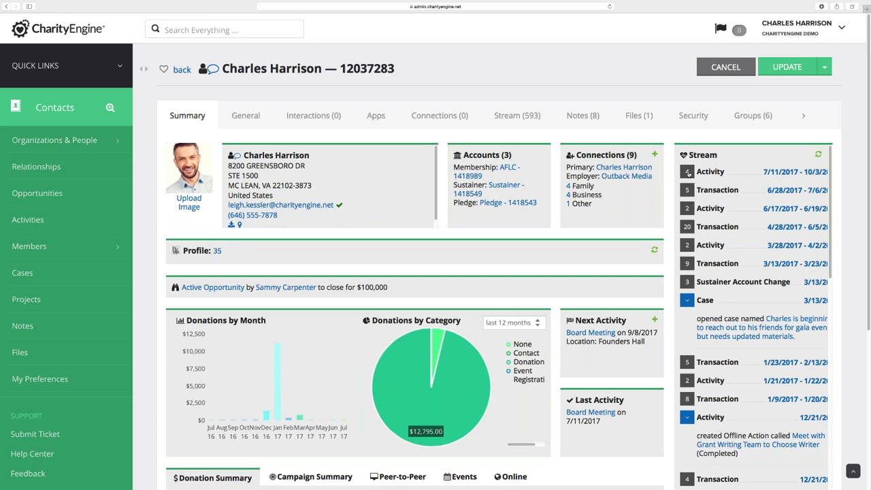
click(687, 171)
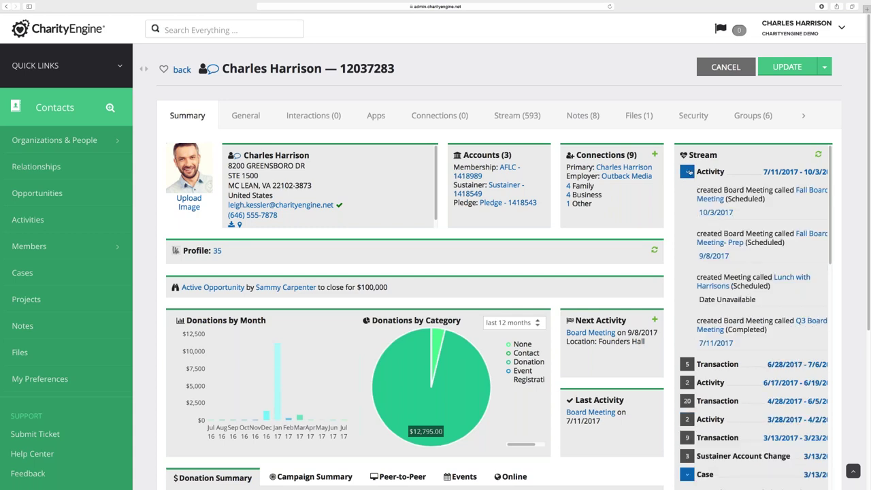
click(687, 172)
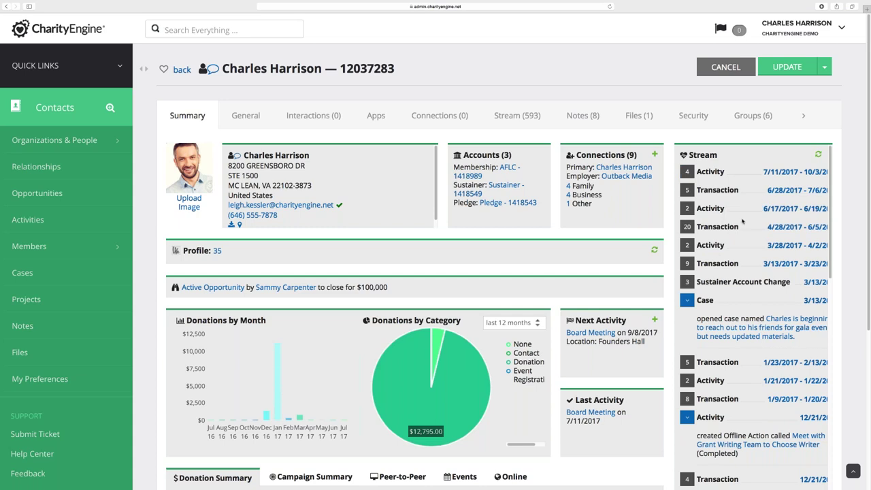
click(688, 190)
scroll(756, 248, down, 4)
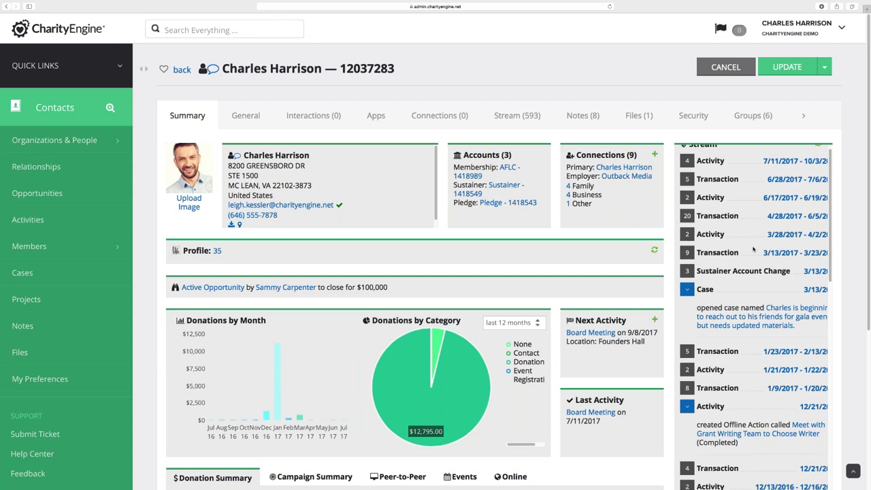
scroll(752, 249, down, 3)
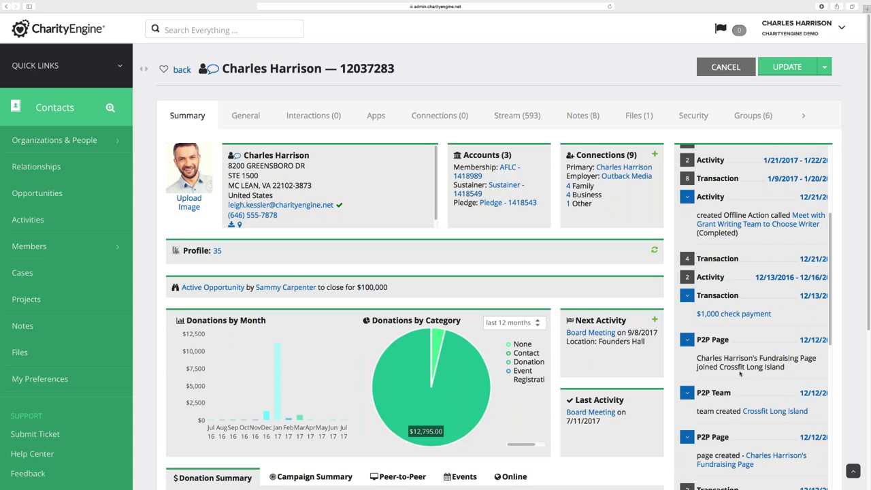
scroll(740, 373, up, 7)
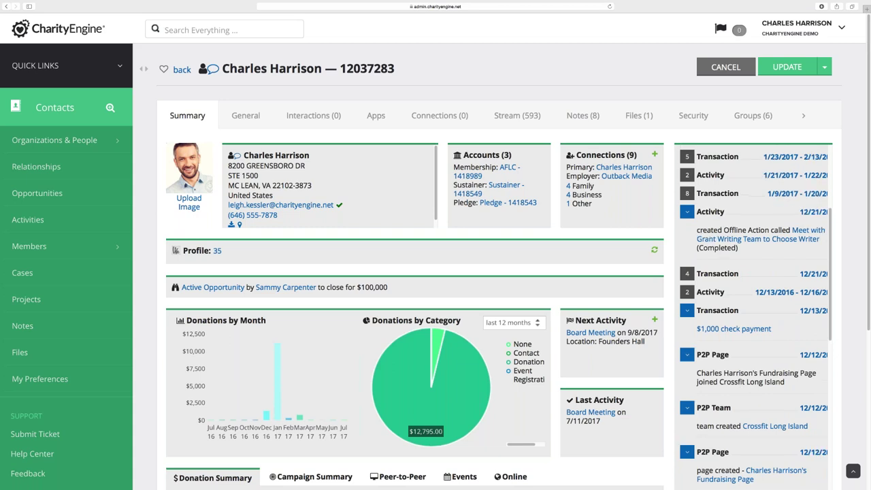
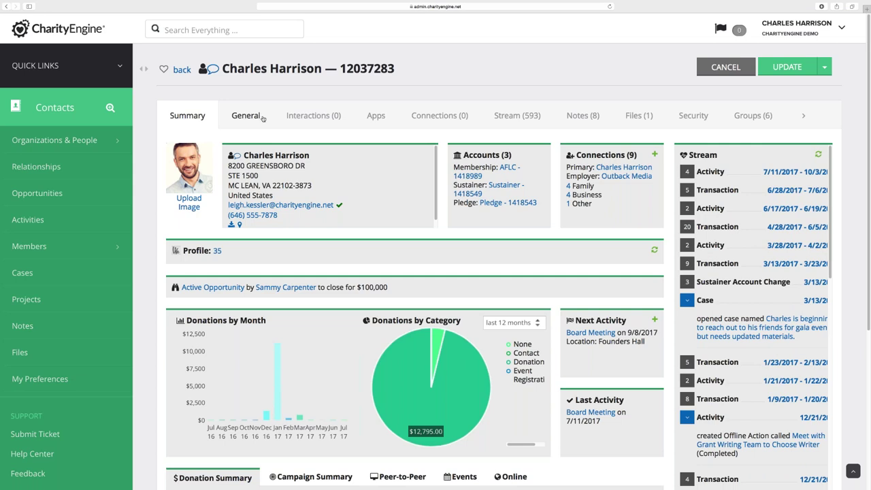
Review the contact's transactions, pledges, sustainers and memberships, then the Stream (593) grouped by year
click(300, 120)
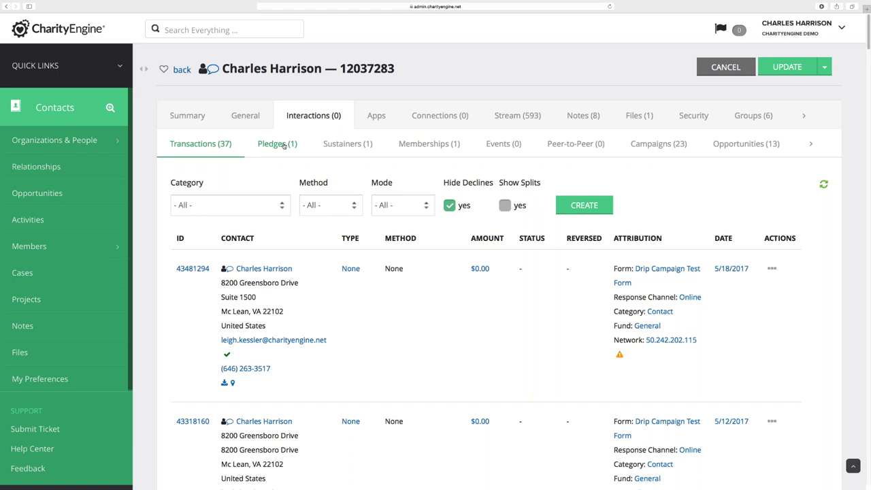
click(283, 144)
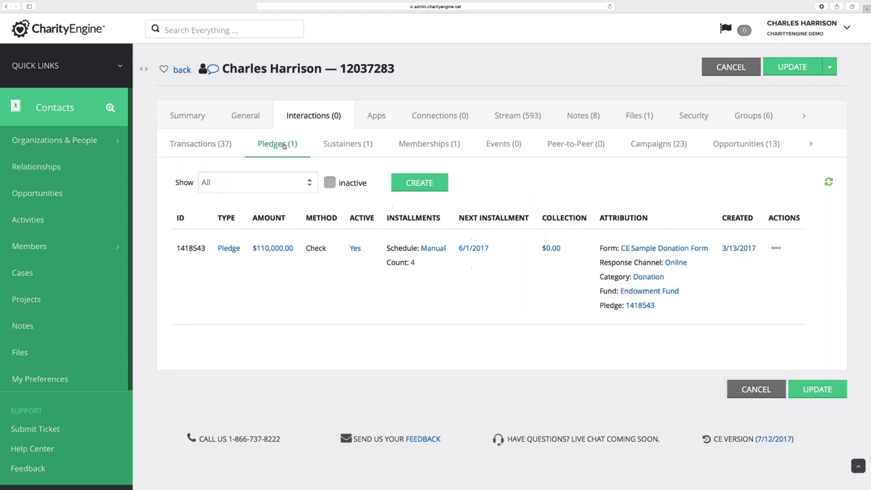
click(329, 145)
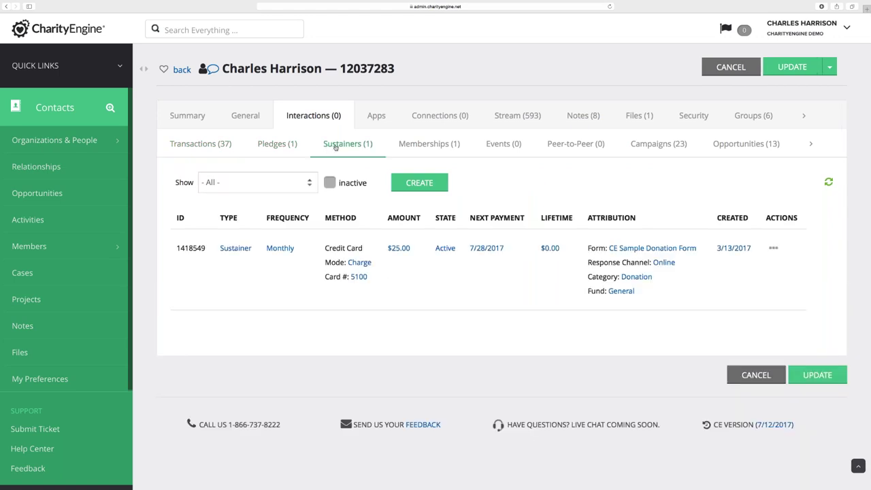
click(413, 147)
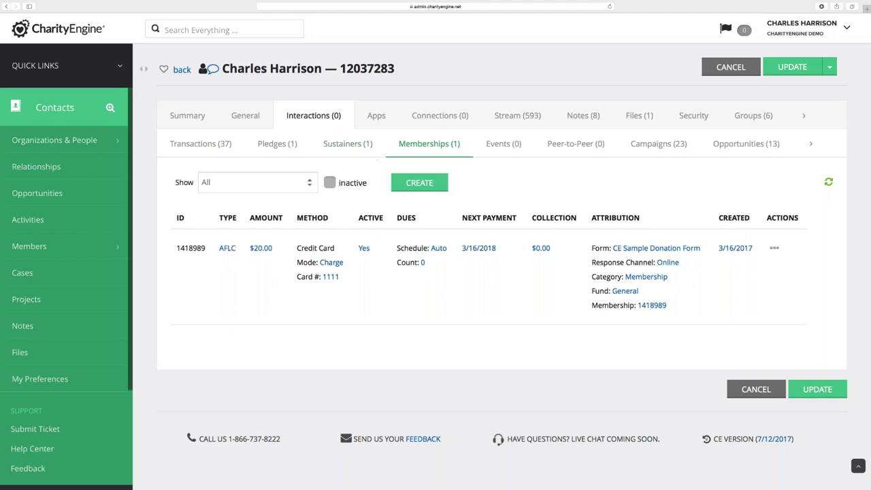
click(517, 120)
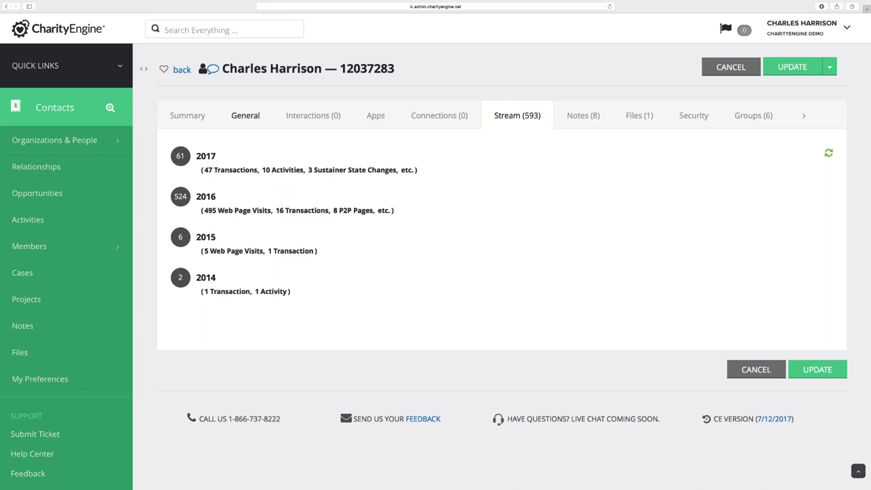
Go back to the contact's Summary dashboard and scroll down to the breakdown panels
click(197, 117)
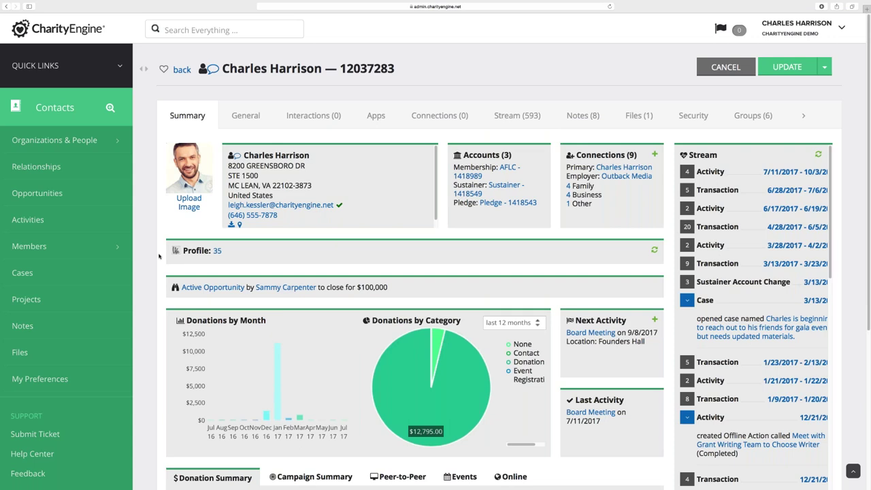
scroll(206, 293, down, 3)
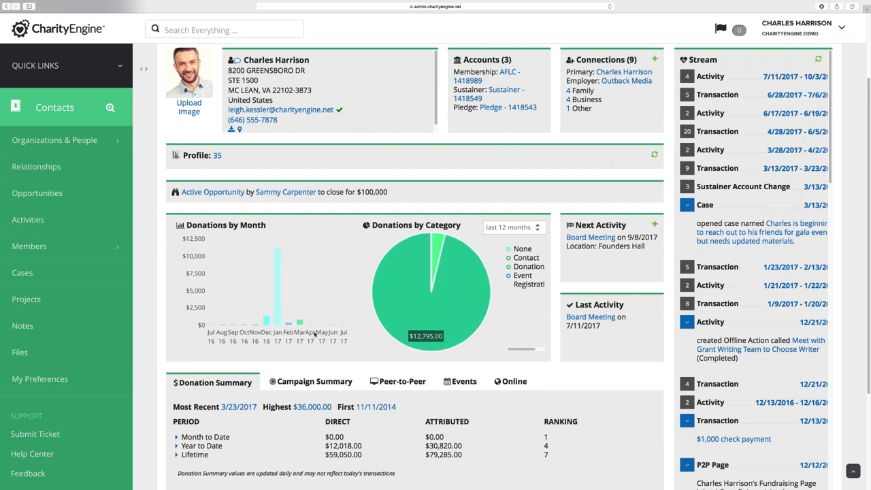
scroll(314, 333, down, 2)
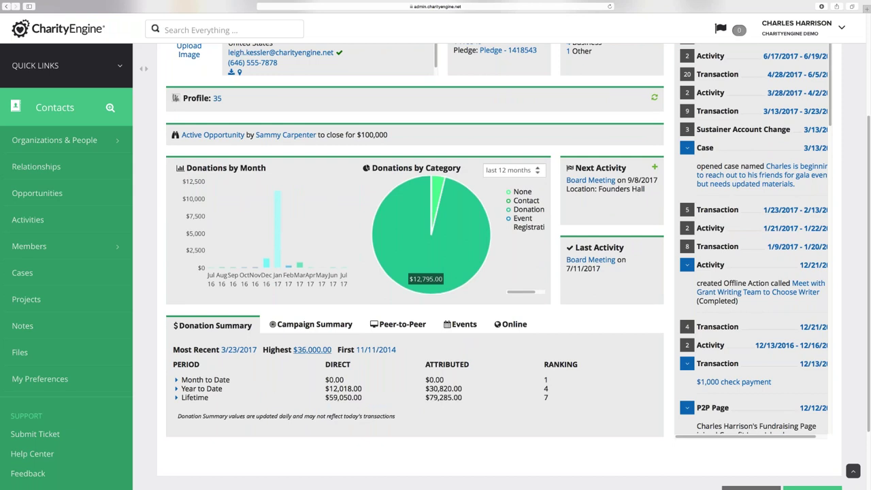
Compare the Campaign Summary, Peer-to-Peer and Events breakdowns, ending on the Donation Summary
click(313, 326)
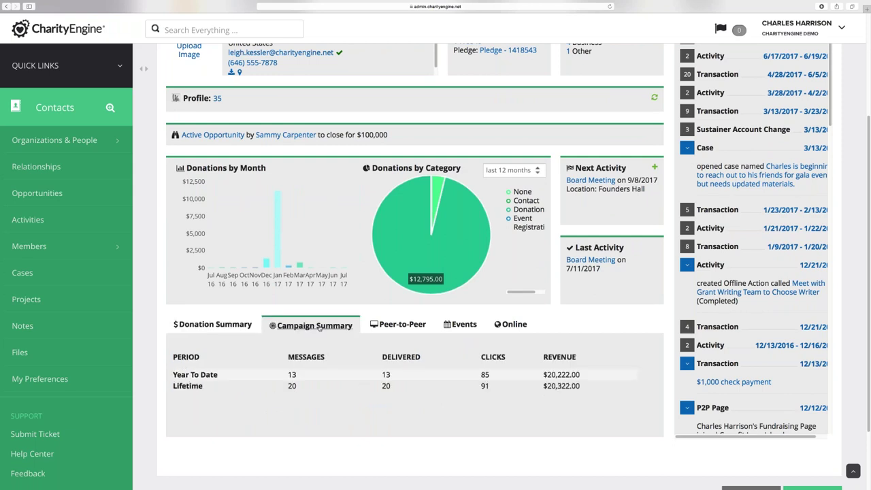
click(388, 325)
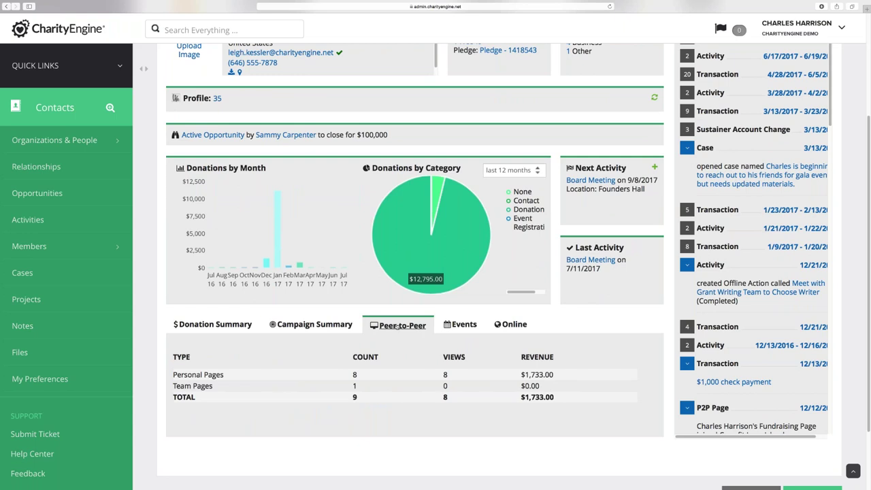
click(461, 325)
click(240, 326)
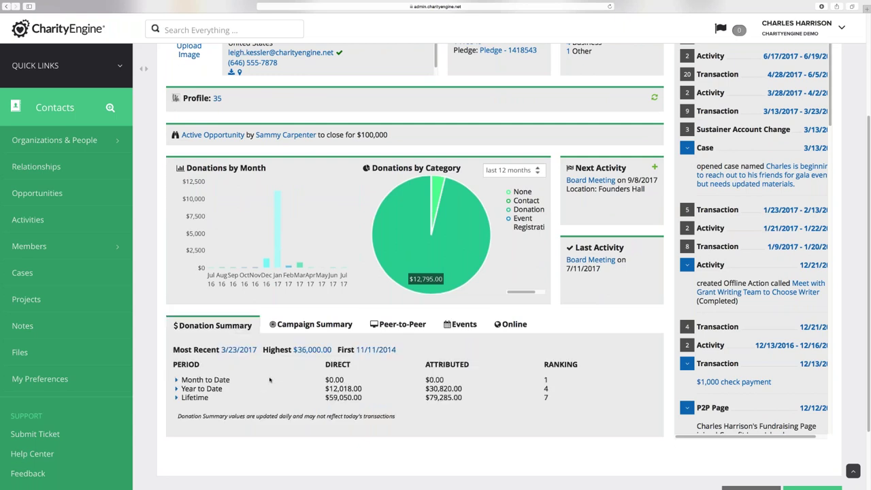
scroll(271, 381, up, 1)
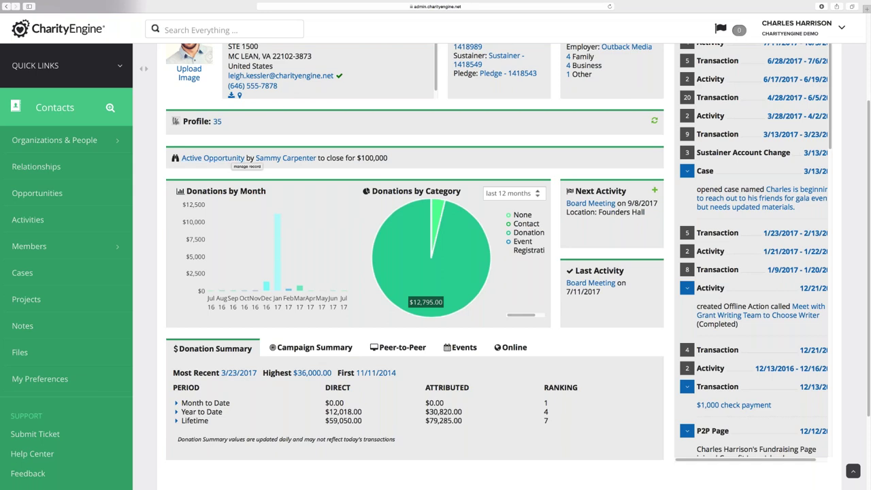
scroll(415, 272, up, 1)
scroll(221, 220, up, 3)
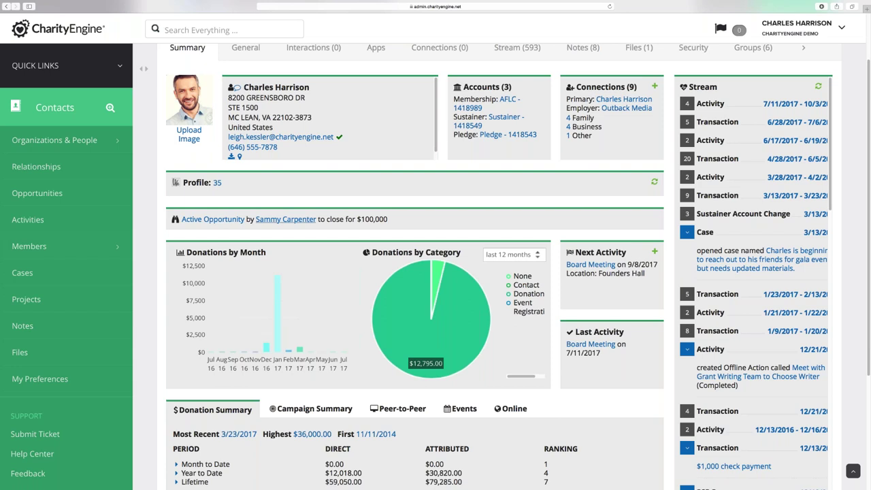
right_click(222, 221)
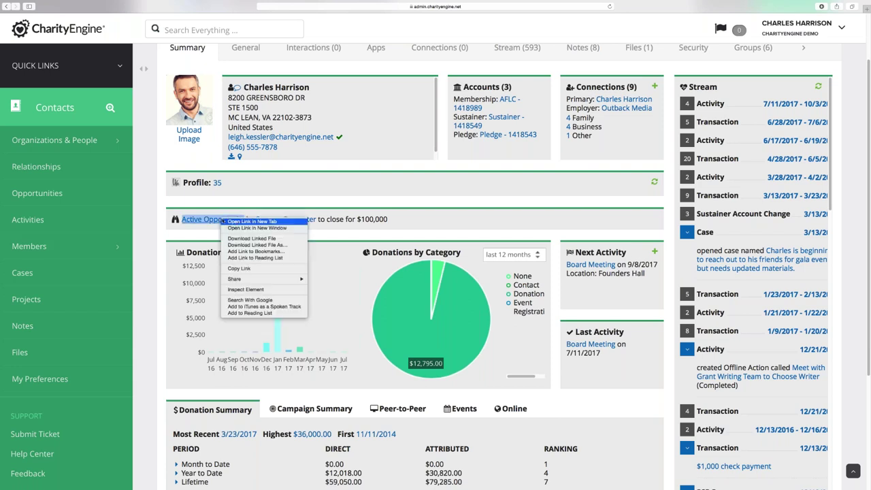
click(236, 222)
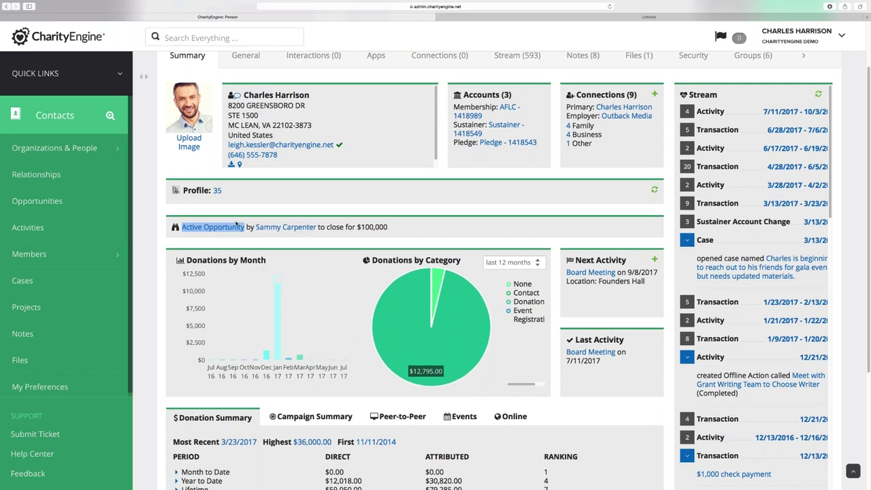
click(579, 19)
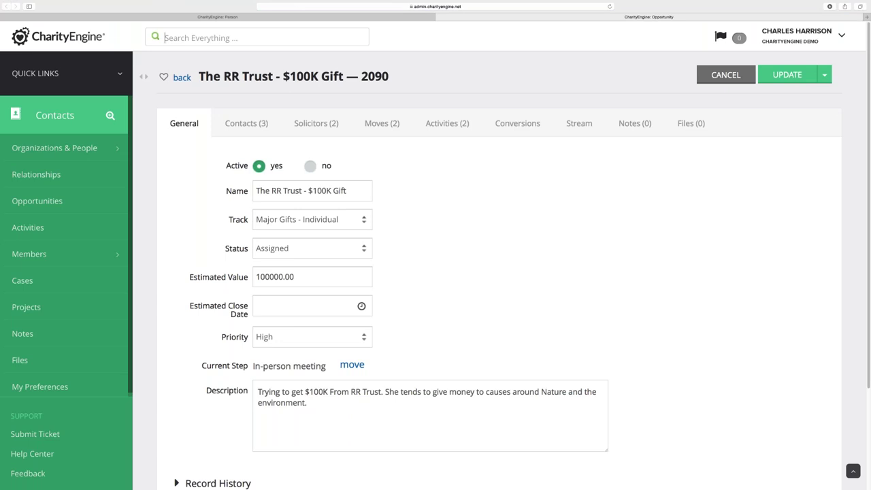
click(440, 16)
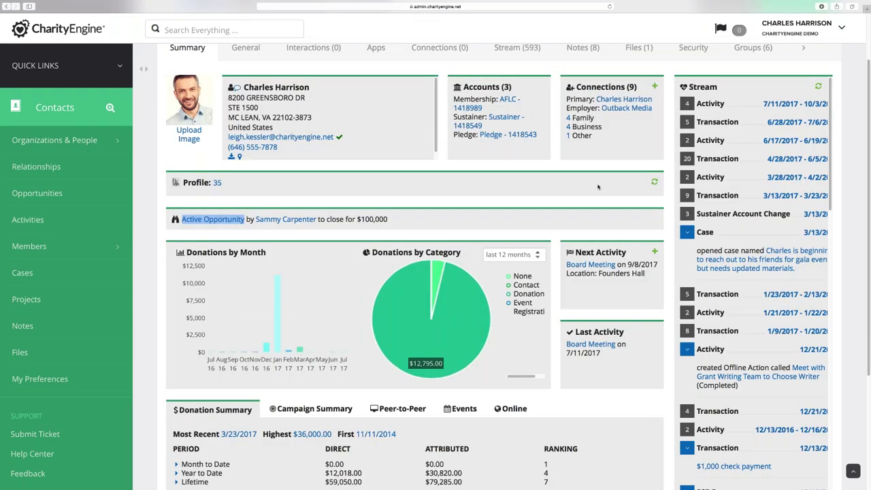
click(627, 109)
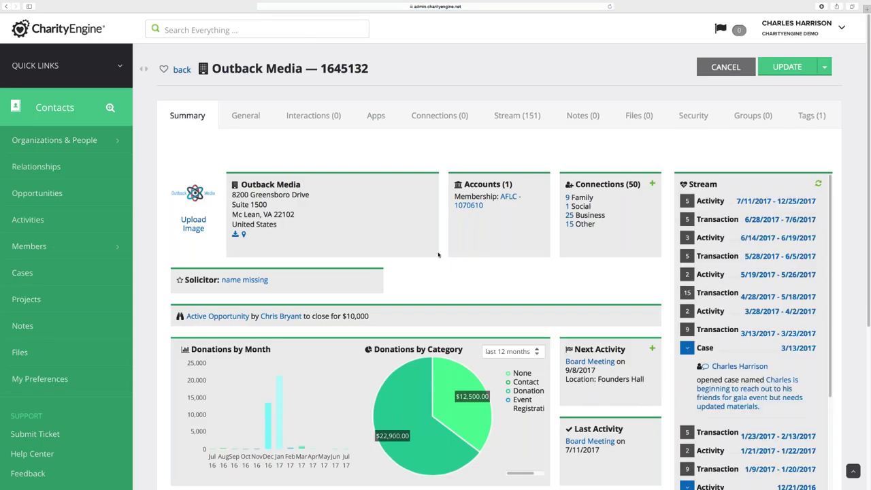
scroll(430, 267, down, 1)
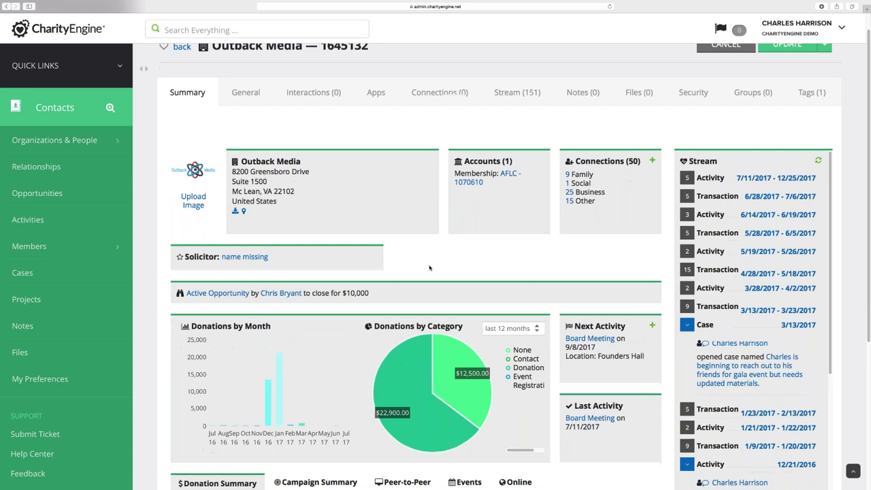
scroll(428, 268, down, 2)
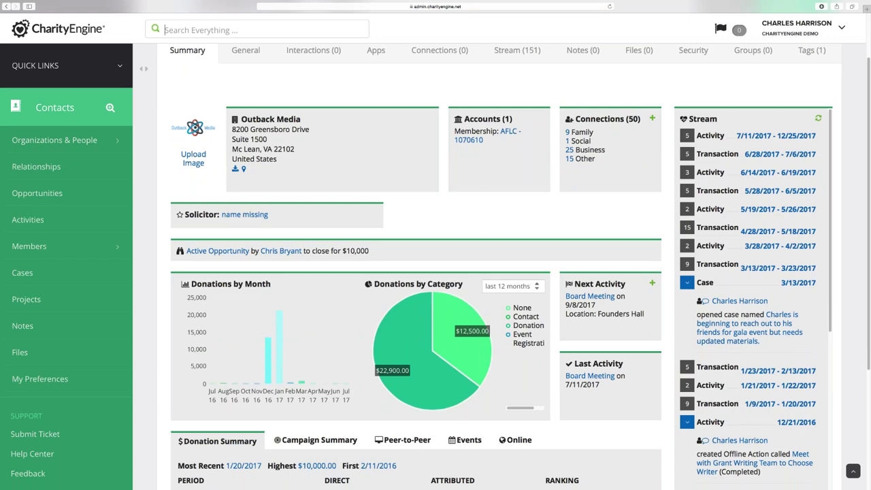
scroll(720, 288, down, 1)
scroll(721, 286, down, 2)
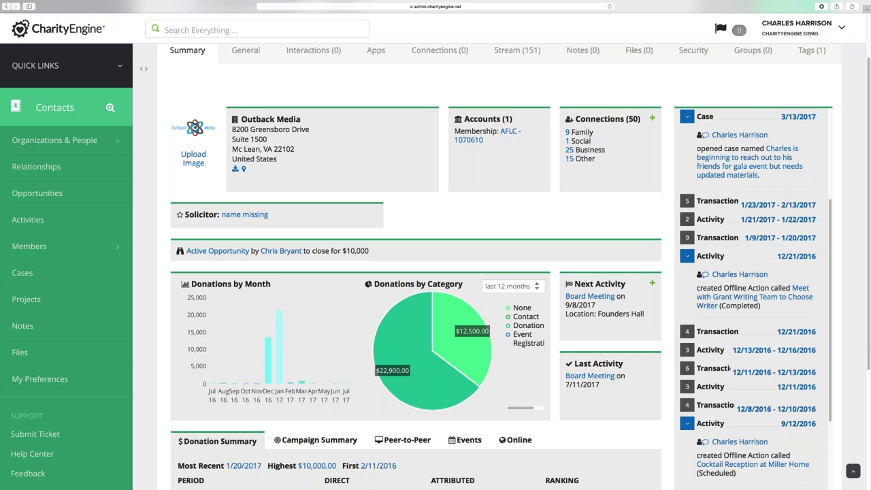
scroll(752, 299, down, 5)
scroll(715, 267, down, 3)
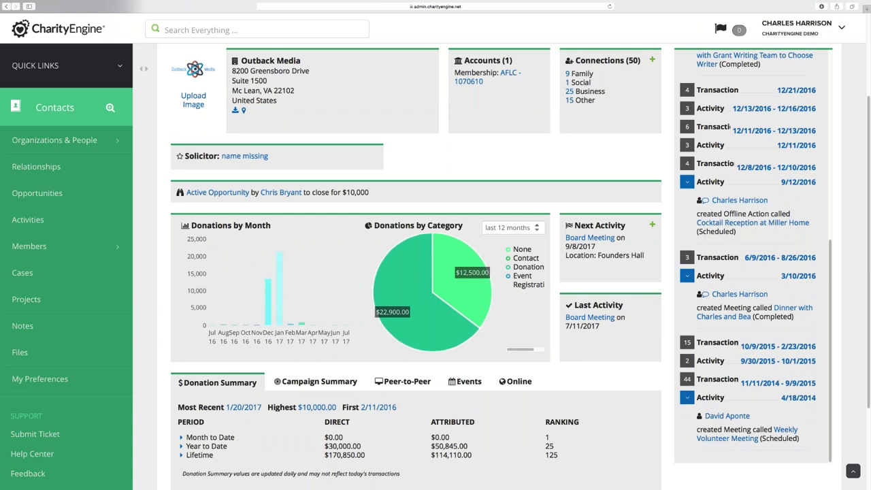
scroll(735, 341, up, 5)
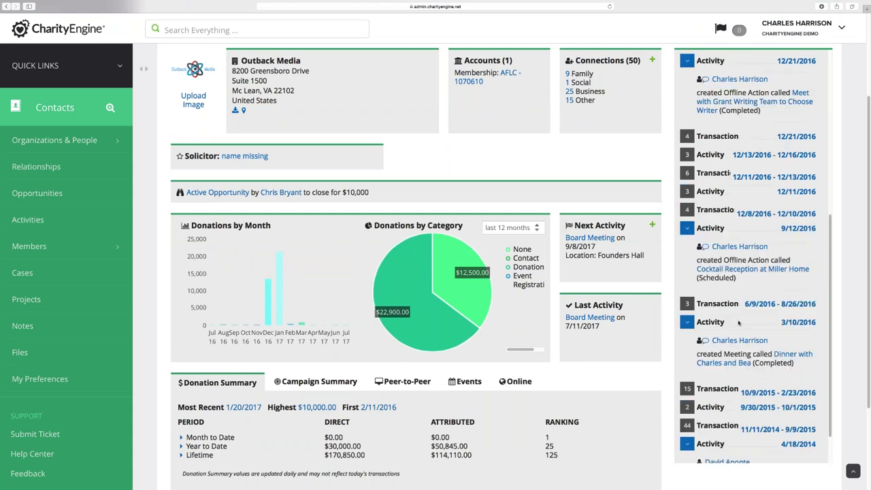
scroll(738, 324, up, 3)
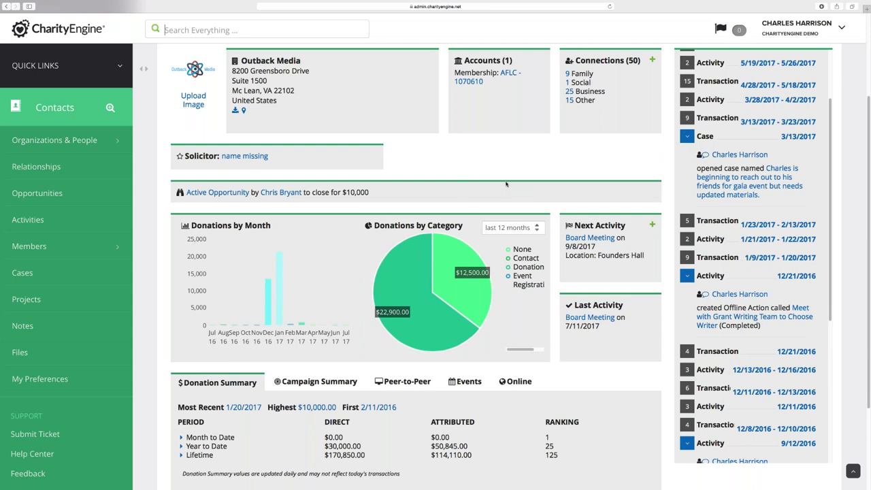
scroll(464, 190, up, 3)
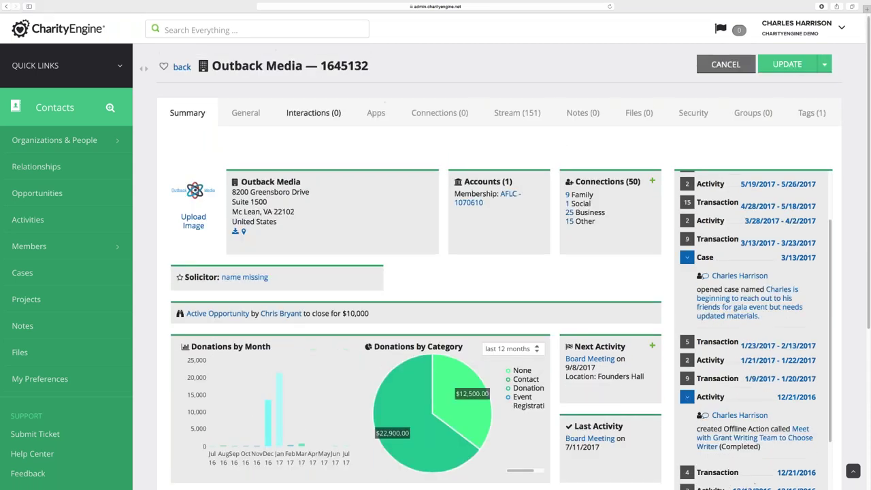
Open Outback Media's Transactions (91) list and scroll down to entries dated 12/12/2016
click(320, 114)
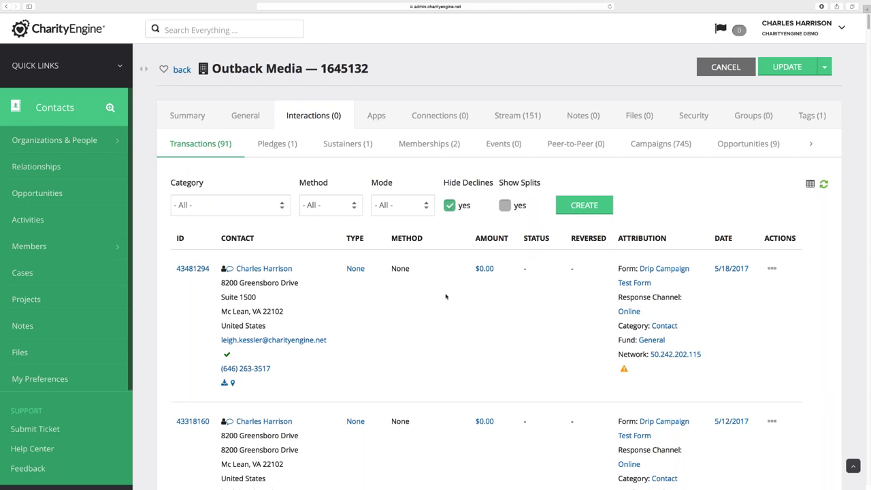
scroll(369, 338, down, 2)
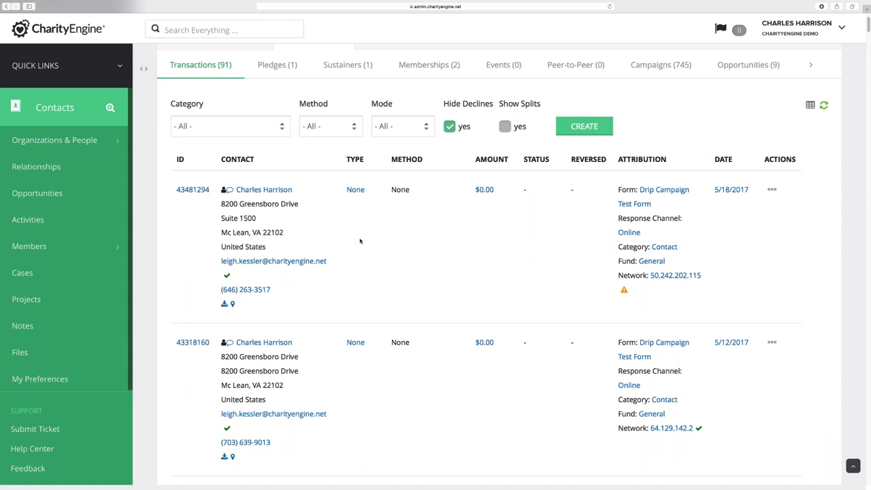
scroll(369, 252, down, 1)
scroll(370, 252, down, 10)
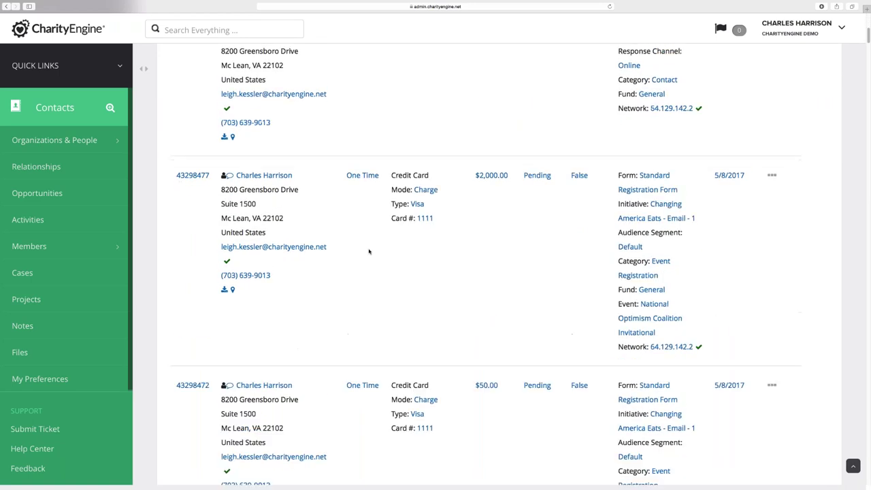
scroll(368, 251, down, 6)
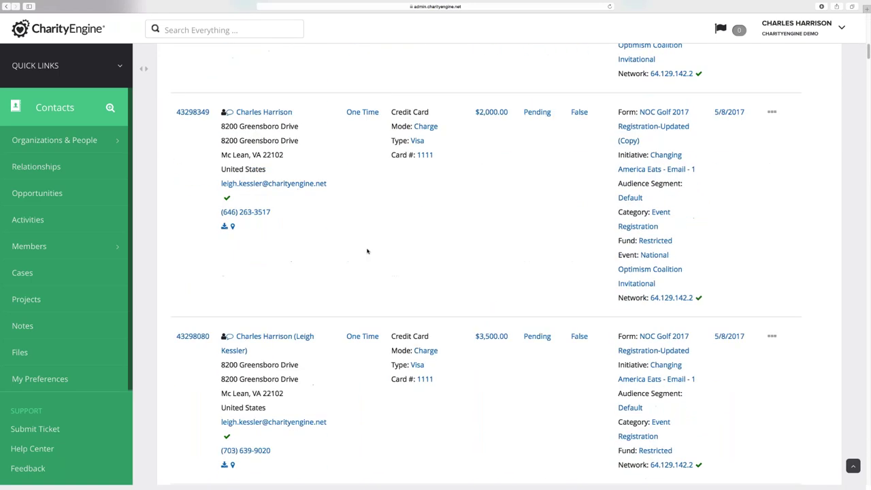
scroll(367, 251, down, 15)
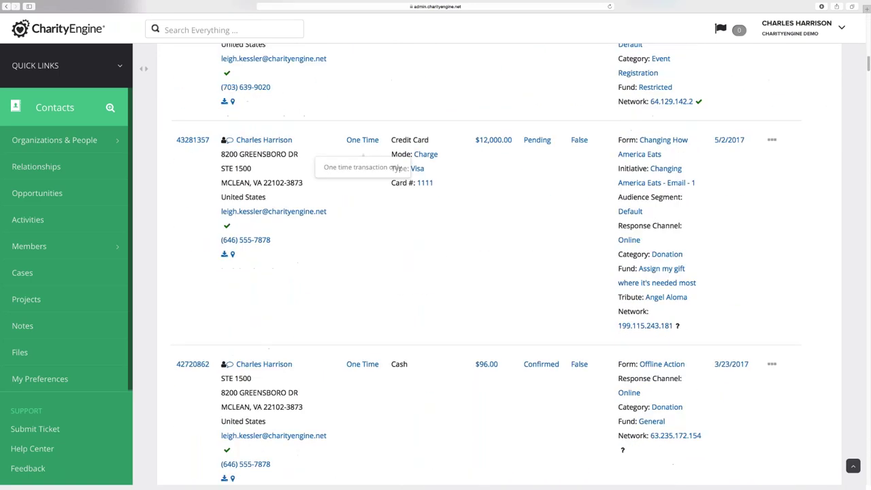
scroll(366, 251, down, 15)
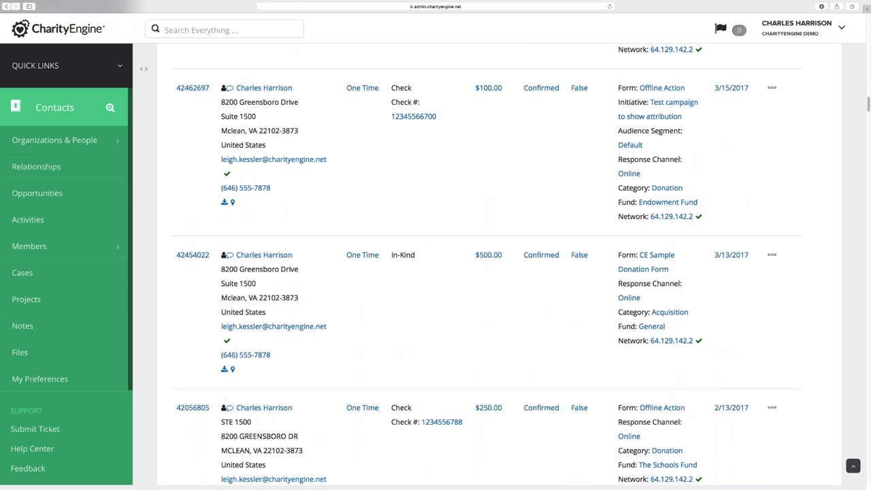
scroll(366, 252, down, 5)
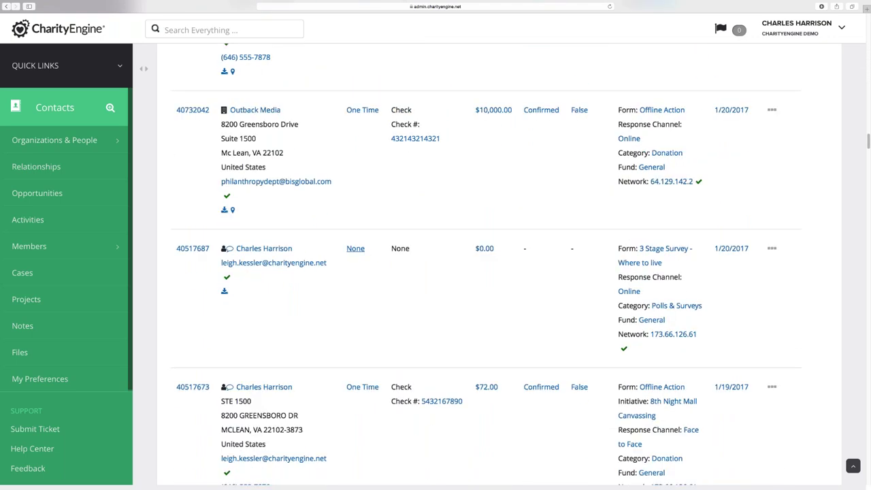
scroll(356, 225, down, 10)
scroll(356, 225, down, 10)
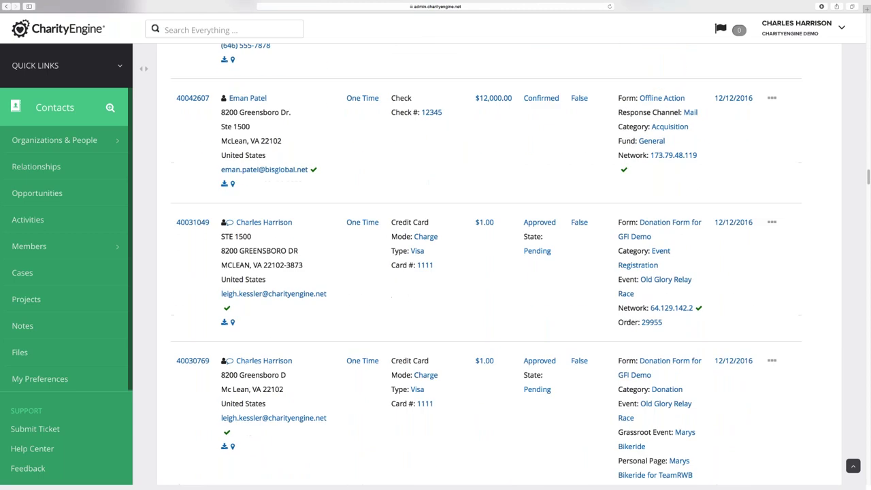
scroll(305, 153, up, 1)
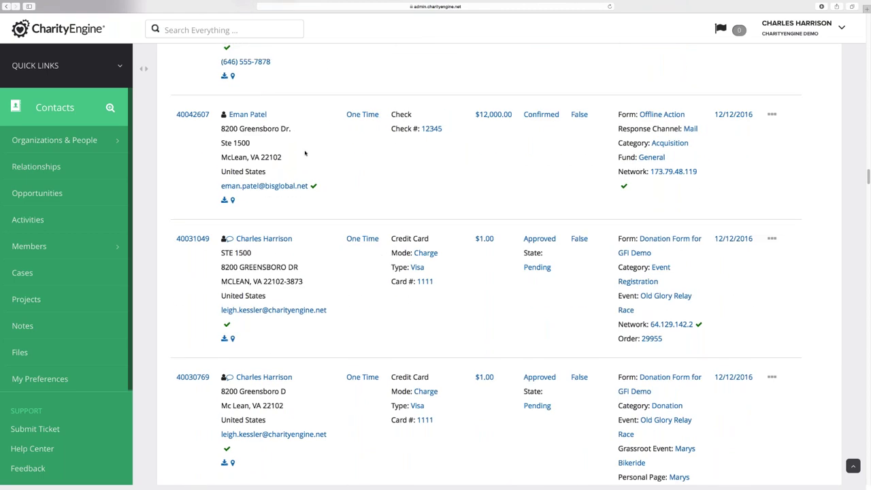
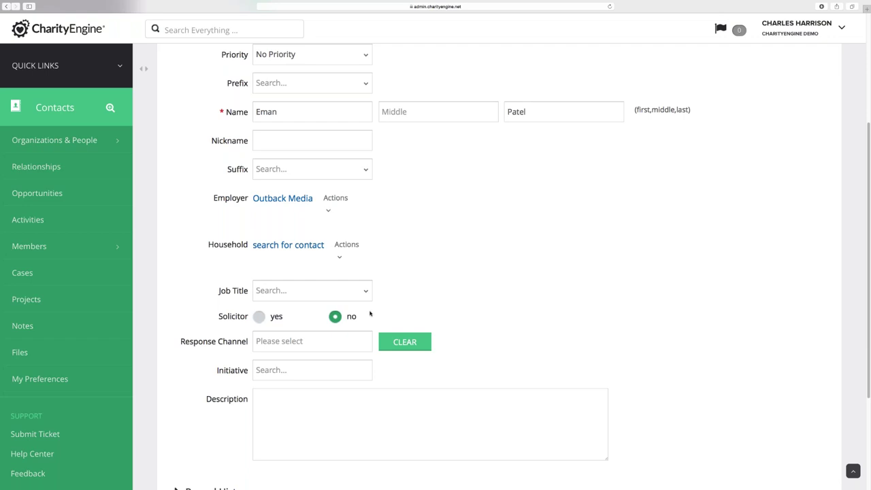
Enter 'chief creativ' in the contact's Job Title to bring up Chief Creative Visionary
click(298, 291)
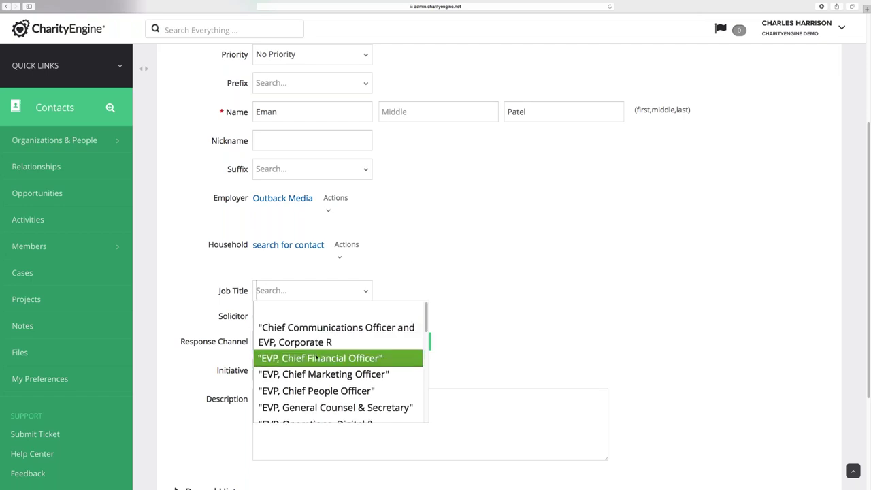
text(chief)
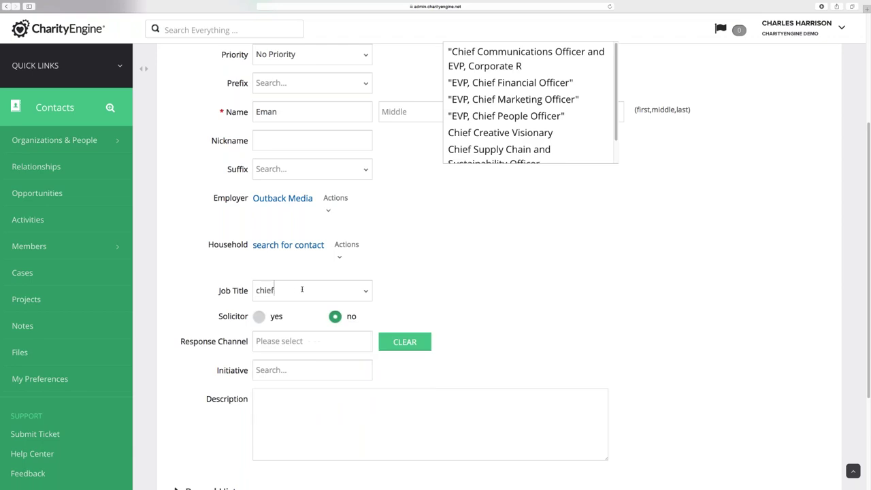
text( creat)
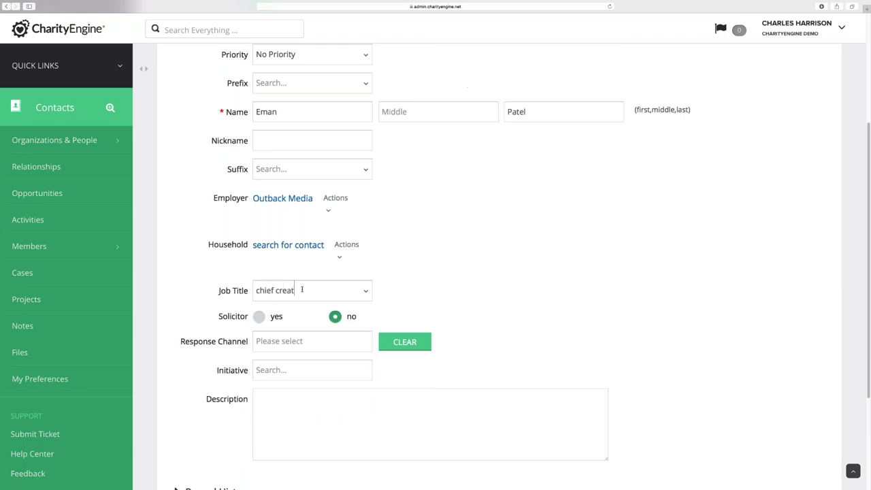
text(ive)
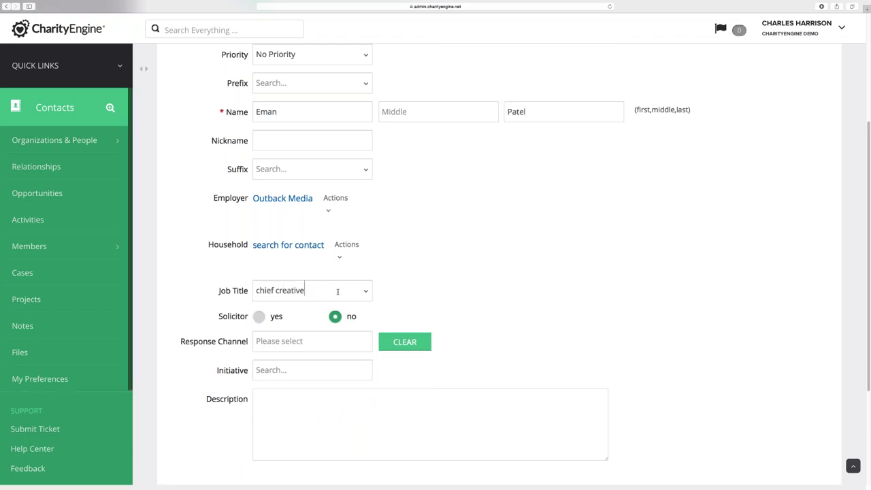
drag(305, 290, 271, 290)
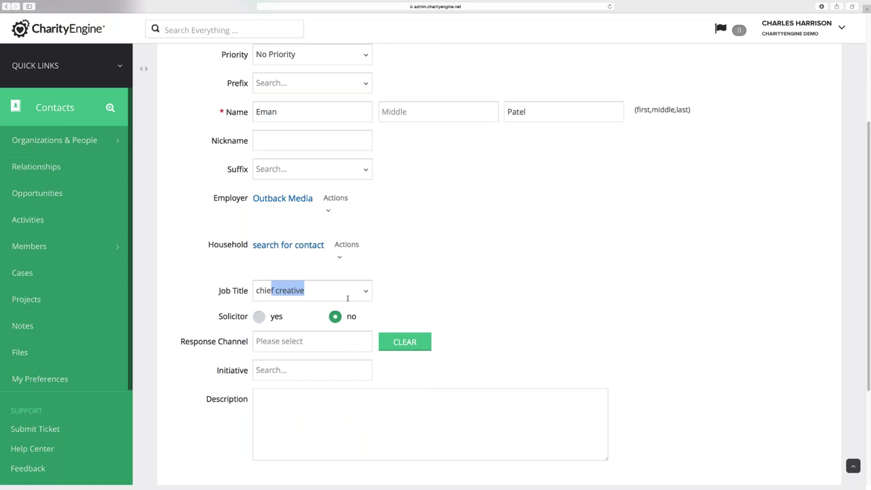
key(BackSpace)
scroll(347, 298, up, 1)
key(super+minus)
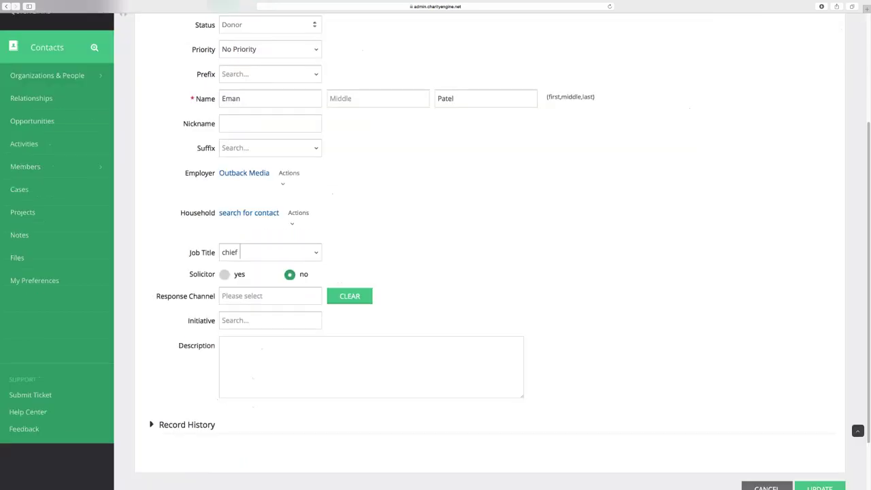
key(super+minus)
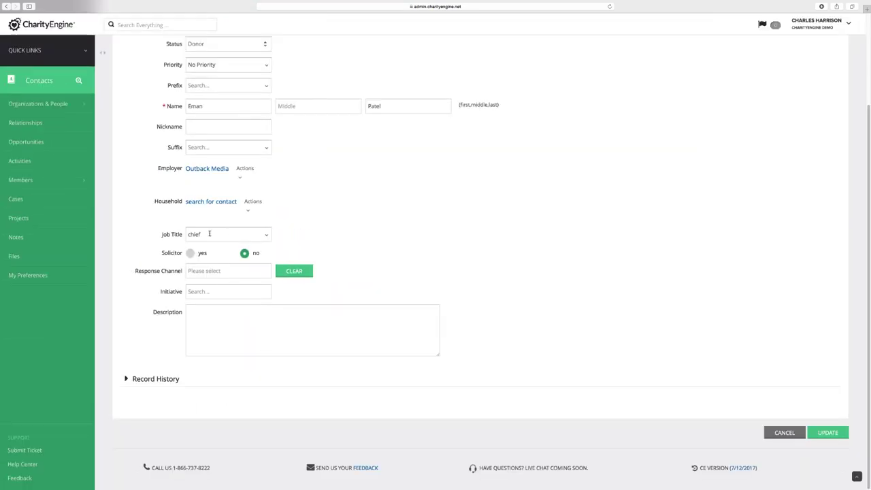
text(creative)
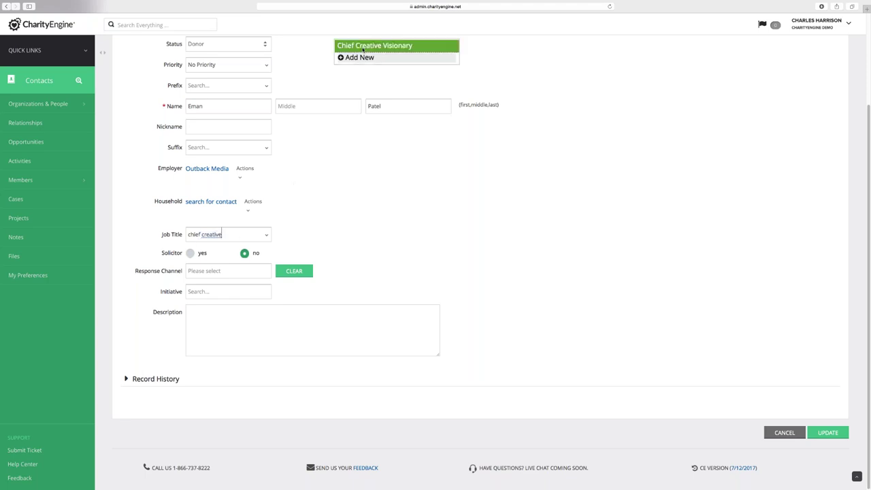
Pick Chief Creative Visionary, then retype the job title as 'chief bottle washer'
click(362, 49)
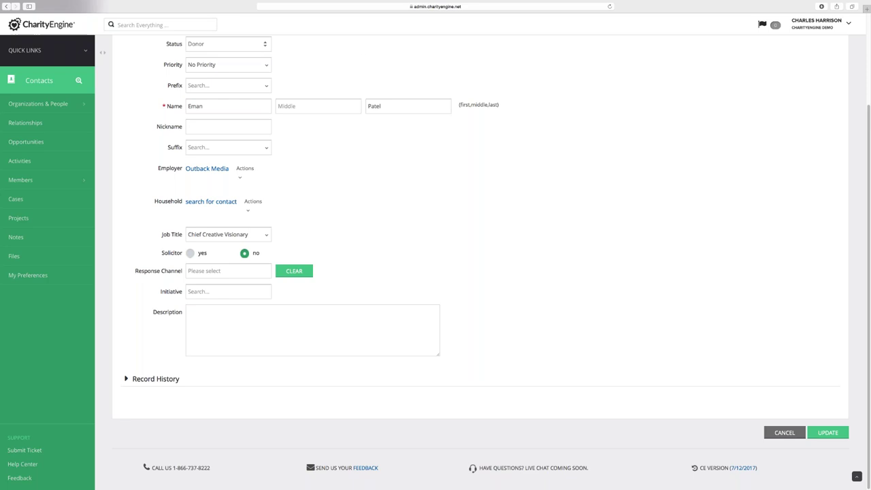
drag(249, 235, 188, 234)
text(chief bottle wah)
key(BackSpace)
key(BackSpace)
text(aash)
key(BackSpace)
key(BackSpace)
key(BackSpace)
text(sher)
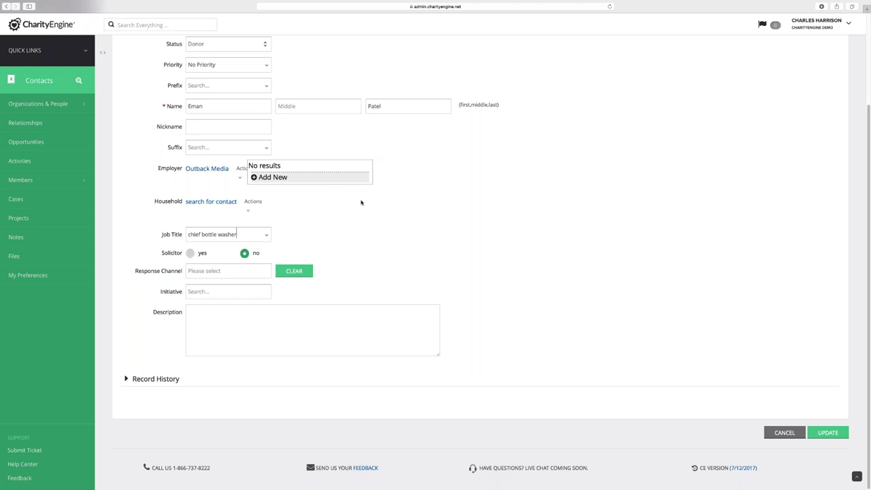
Add 'chief bottle washer' as a new job title record and confirm it
click(284, 178)
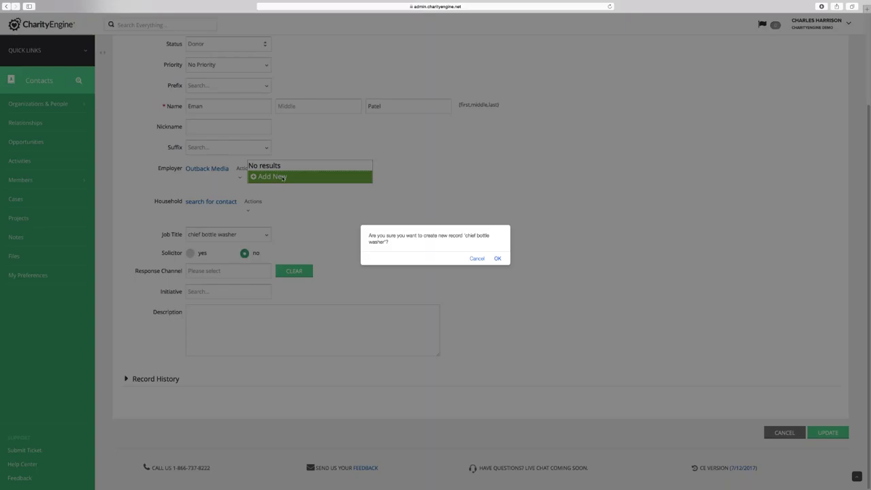
key(Return)
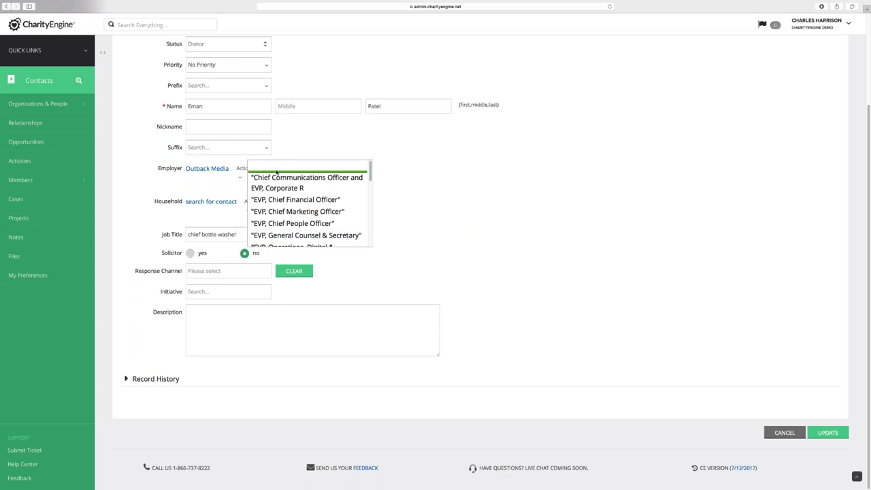
click(401, 199)
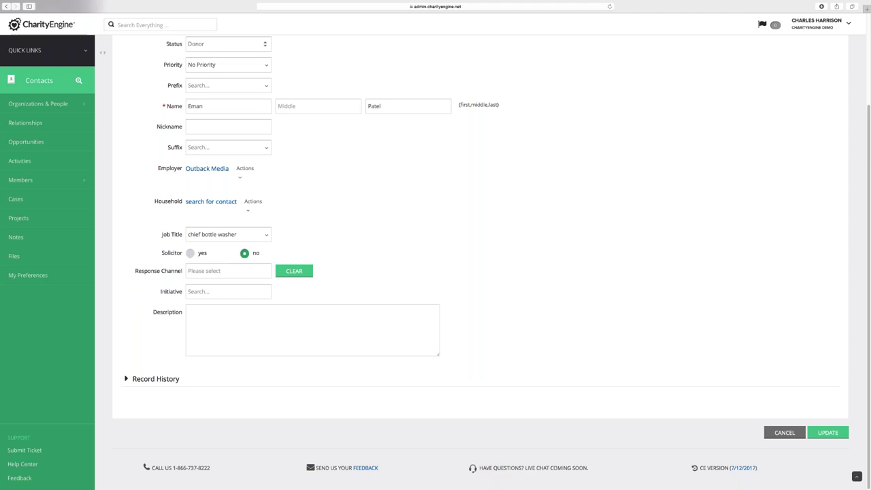
scroll(476, 272, up, 3)
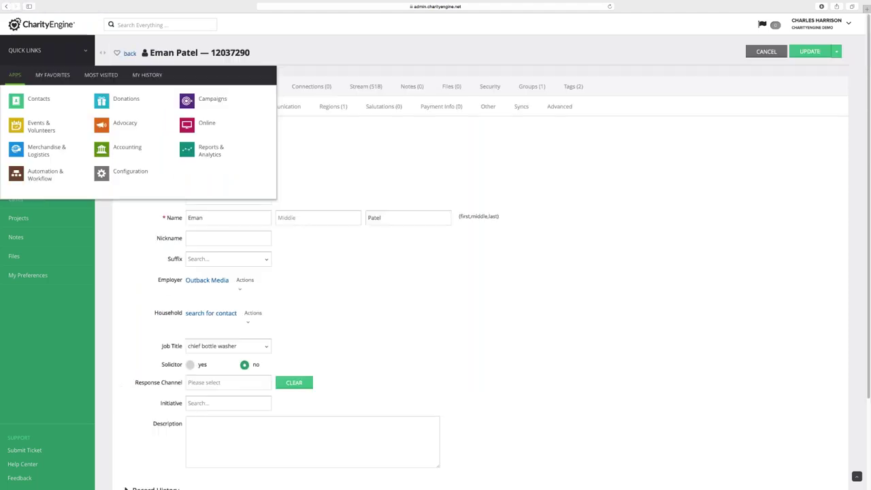
Open the Contacts app's Organizations & People Search & Manage list
click(46, 102)
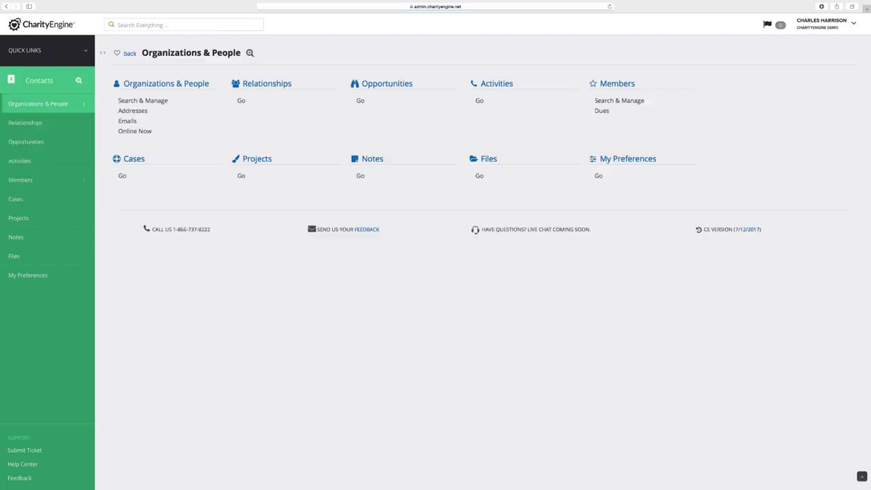
click(130, 102)
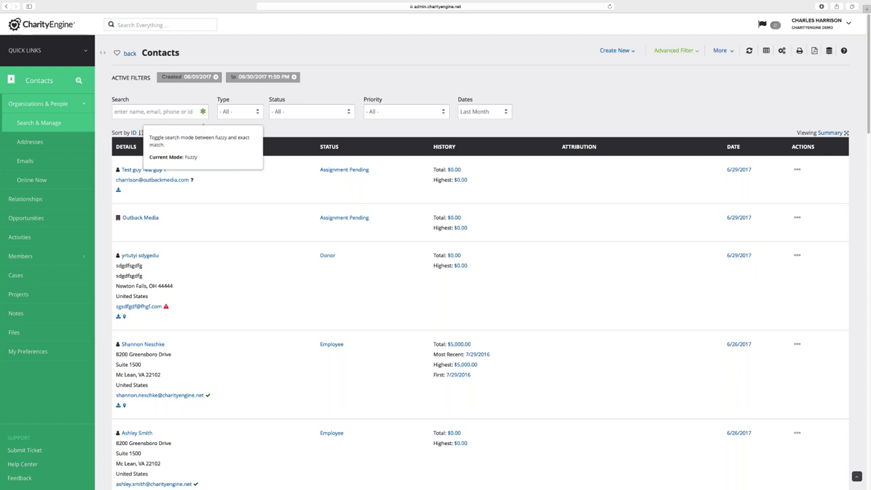
Switch the contact search to exact matching, show all dates, and keep sorting by ID
click(203, 111)
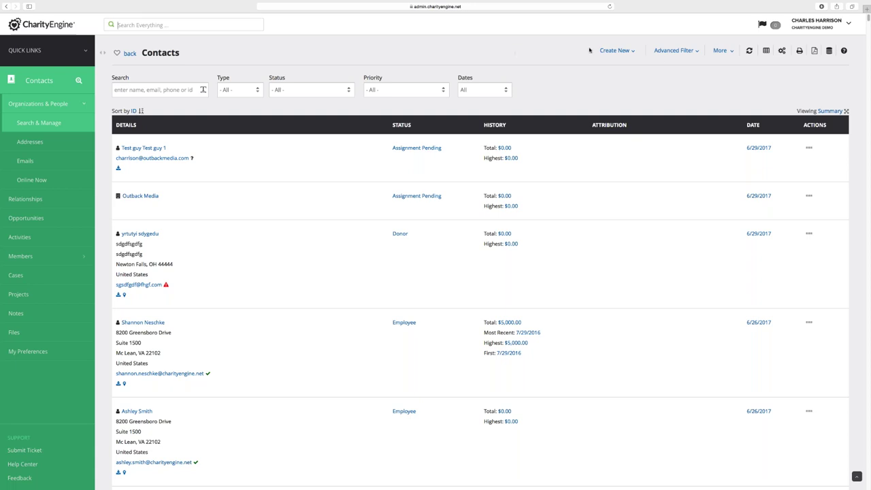
click(117, 25)
click(132, 112)
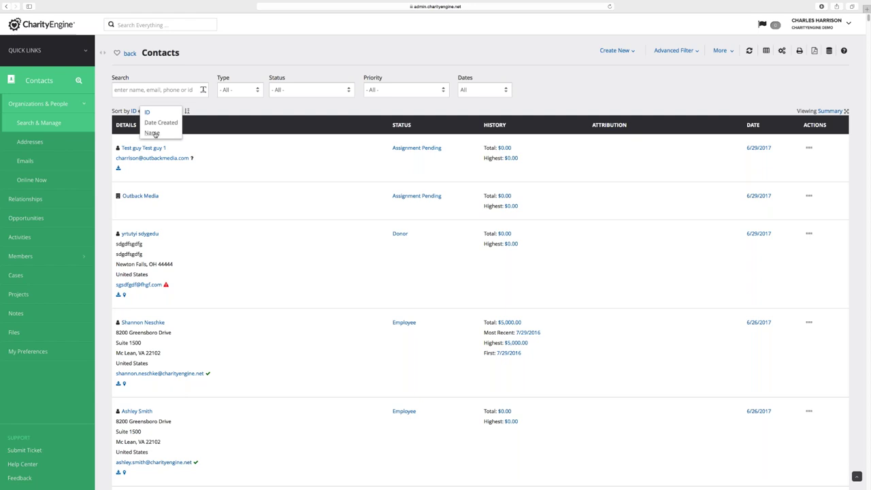
click(200, 117)
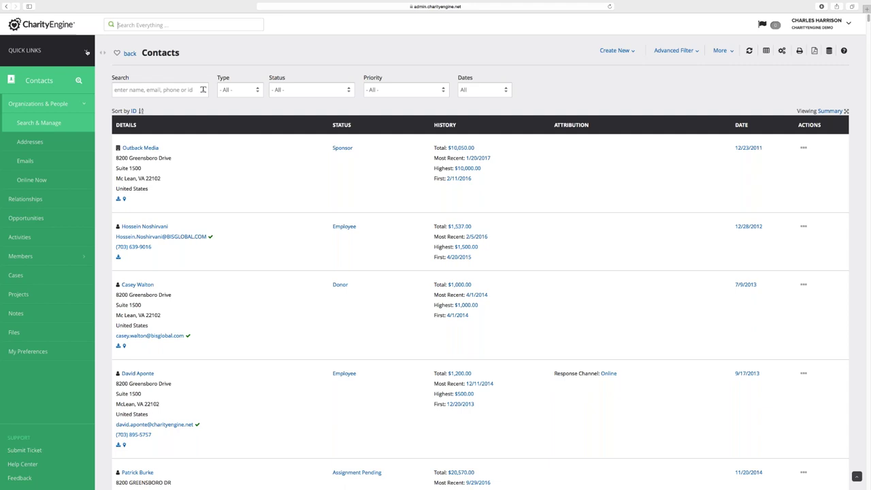
Go to the saved Queries list in the Automation & Workflow app
click(85, 51)
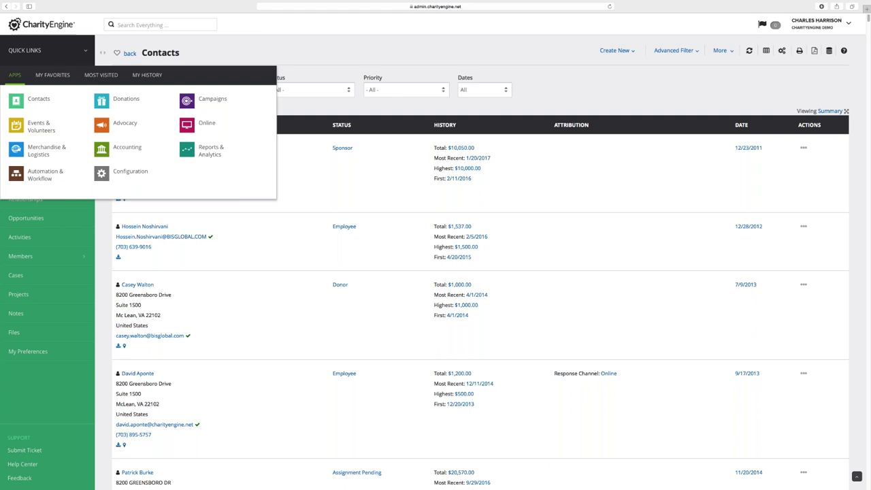
click(40, 176)
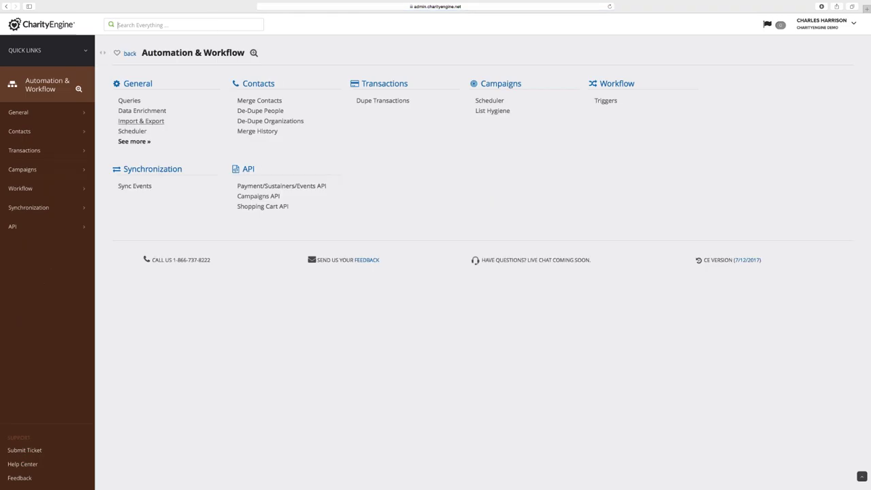
click(129, 101)
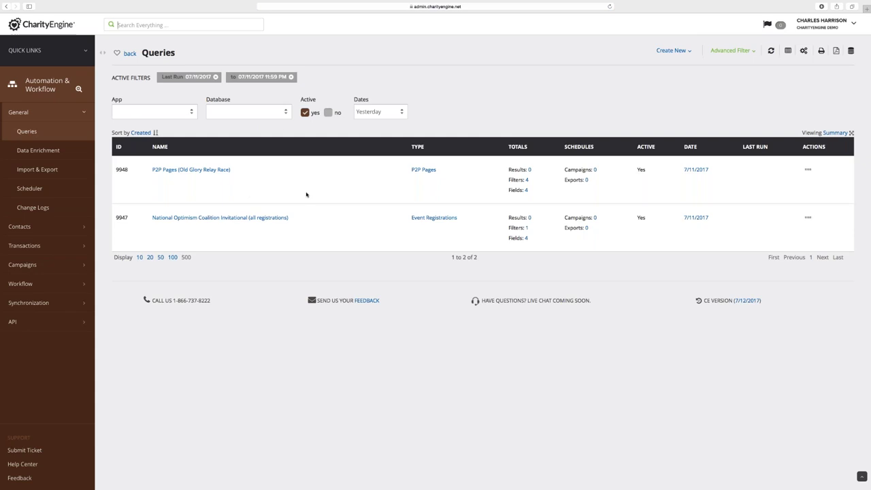
Show queries from all dates and open actions for the EIFB Fiscal YearTD query (9339)
click(364, 115)
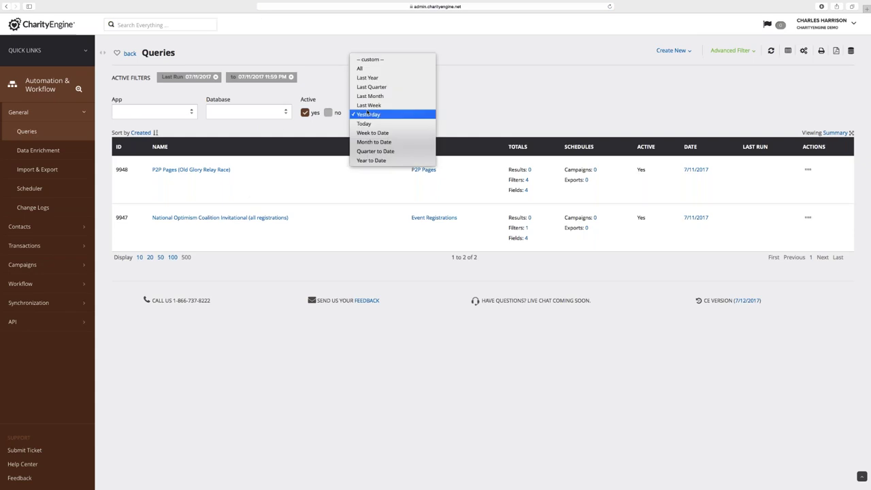
click(361, 69)
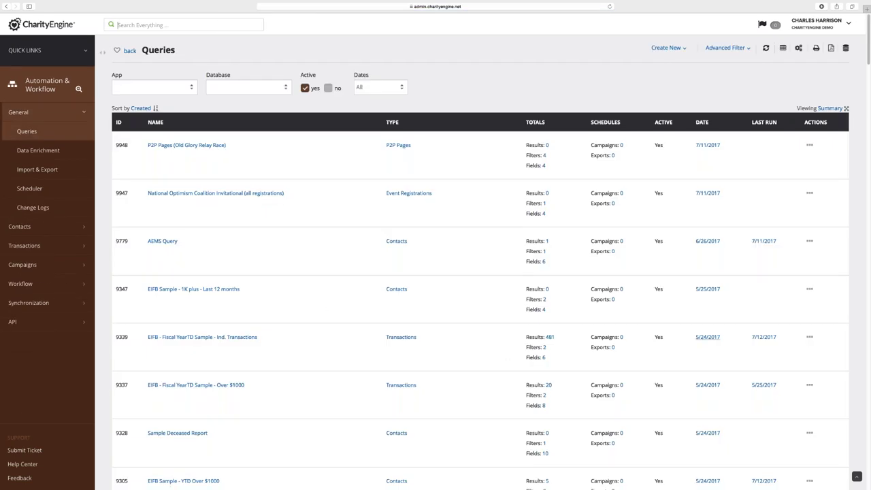
click(809, 337)
click(810, 337)
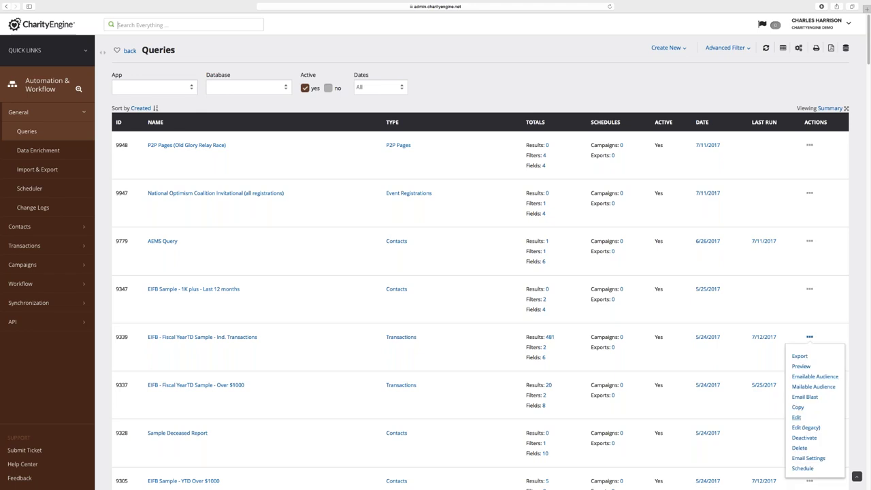
Create an export job named 'test export' from the query in Tab Delimited (Excel) format
click(800, 357)
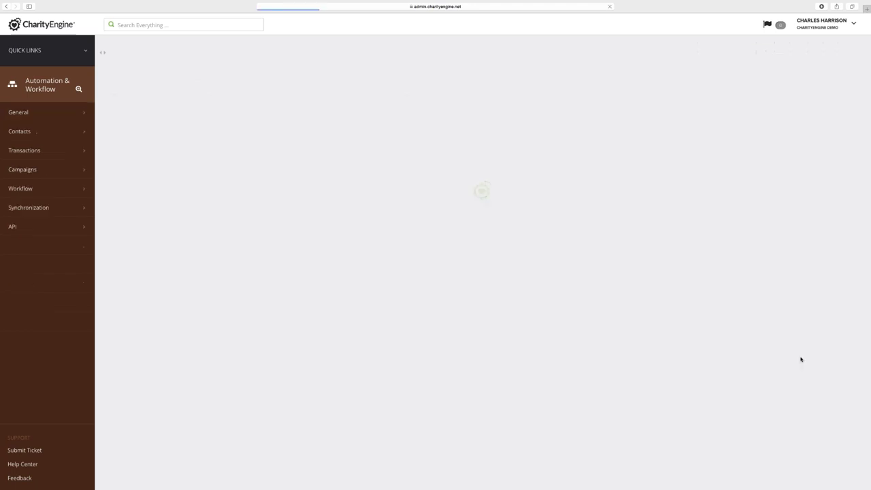
click(485, 136)
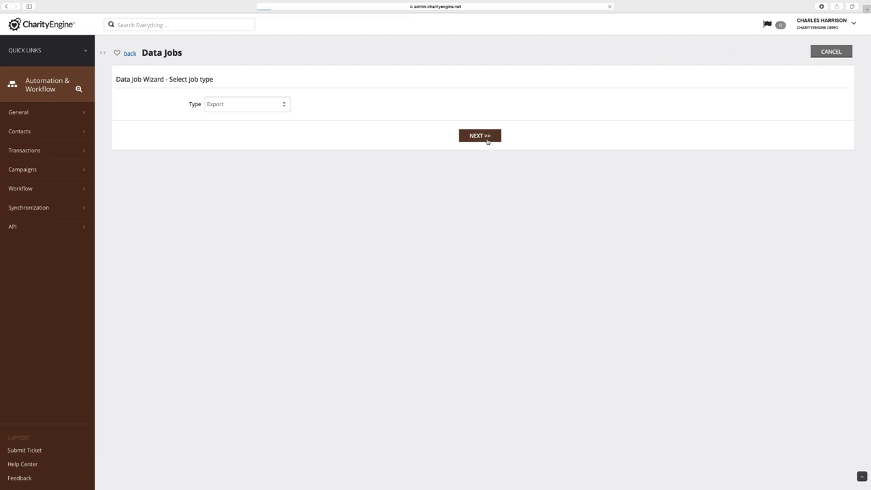
click(511, 137)
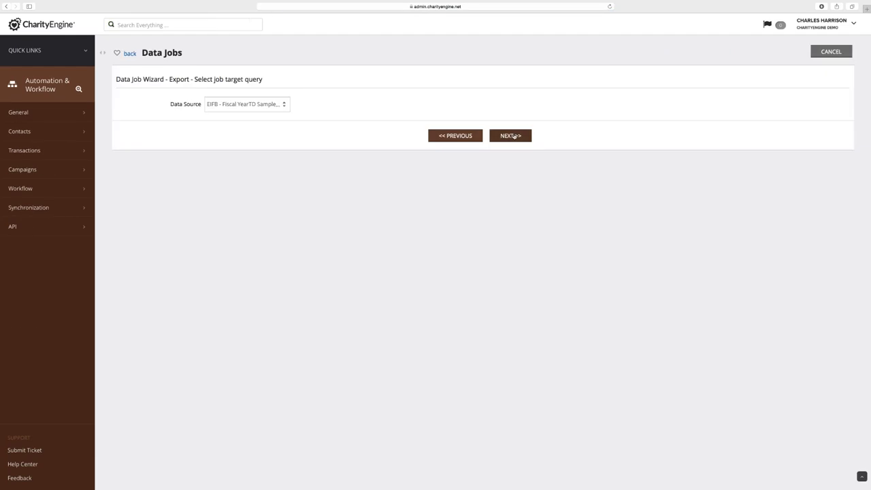
click(511, 137)
click(510, 174)
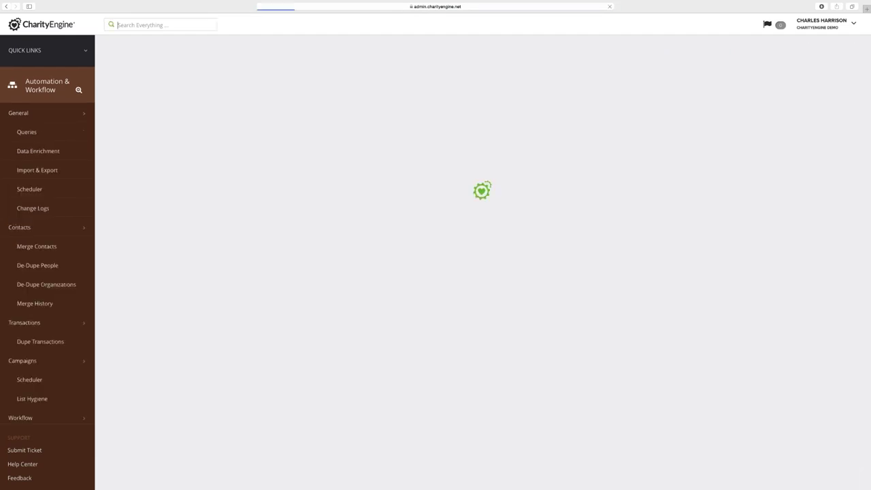
click(214, 104)
text(test export)
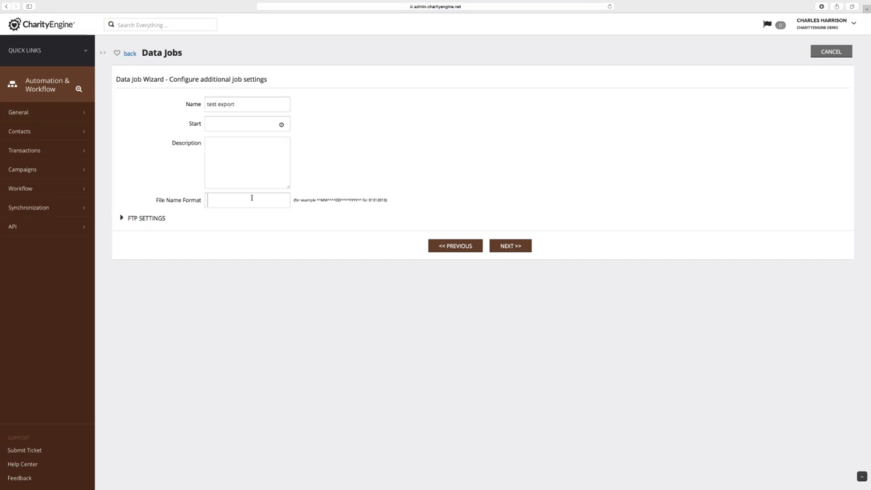
text(test export)
click(511, 246)
click(511, 218)
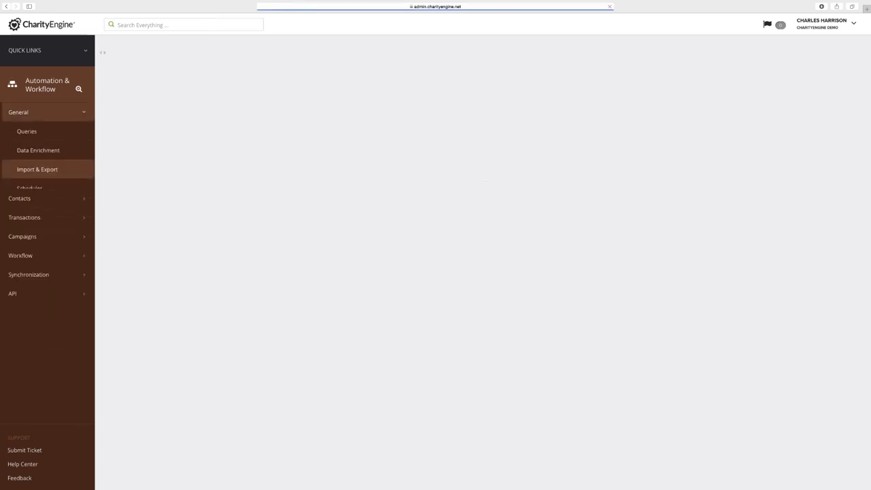
Refresh the jobs list until 'test export' finishes, then download its file
click(806, 170)
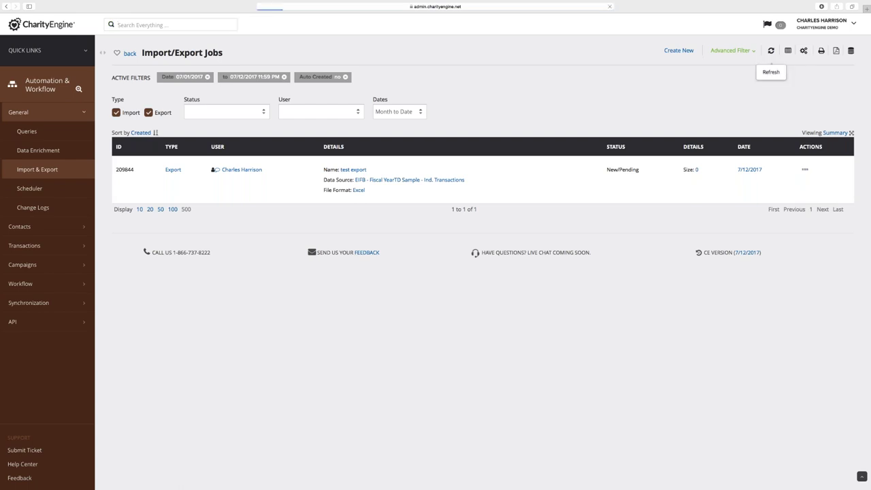
click(772, 51)
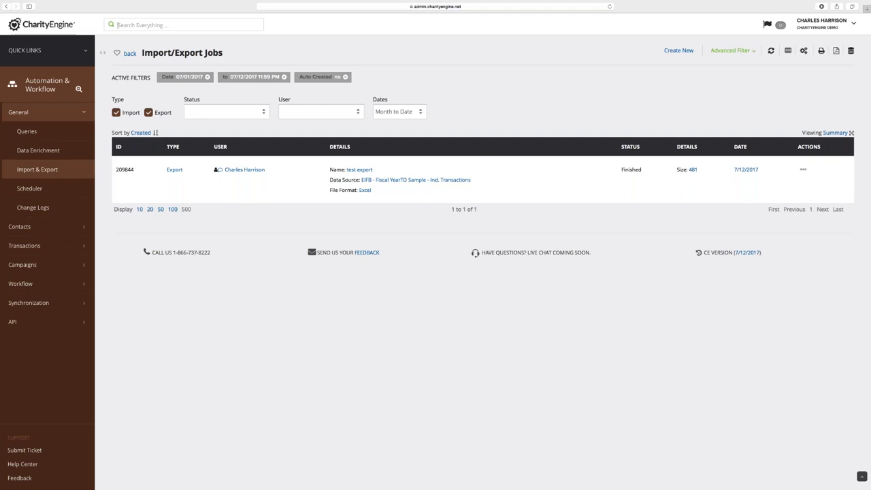
click(803, 169)
click(817, 212)
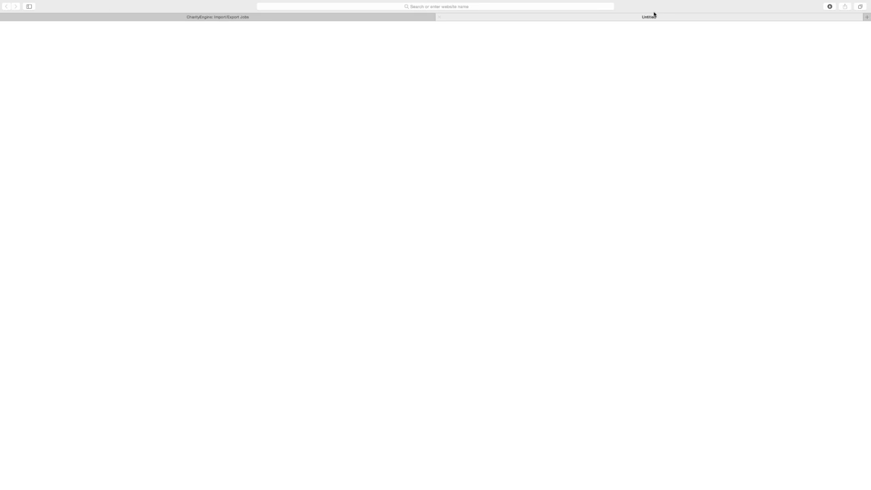
Exit Safari full screen and open the newest ce_exportReportData spreadsheet from Downloads in Excel
mouse_move(70, 5)
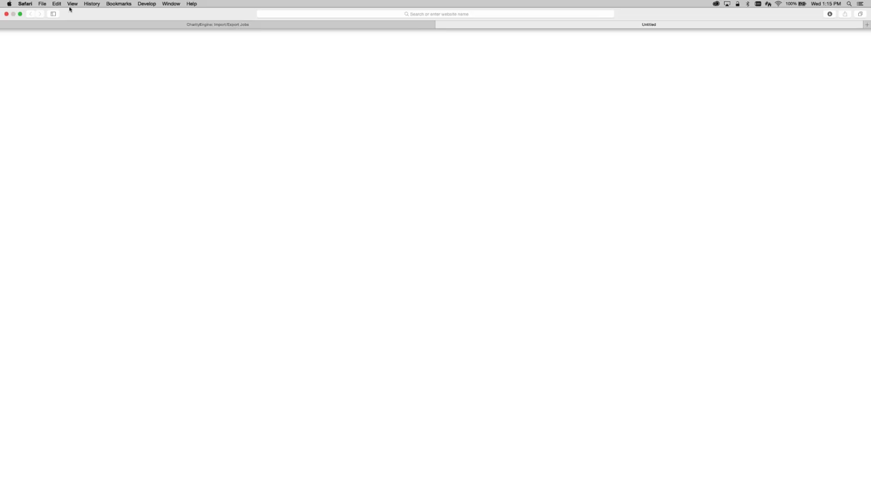
click(20, 15)
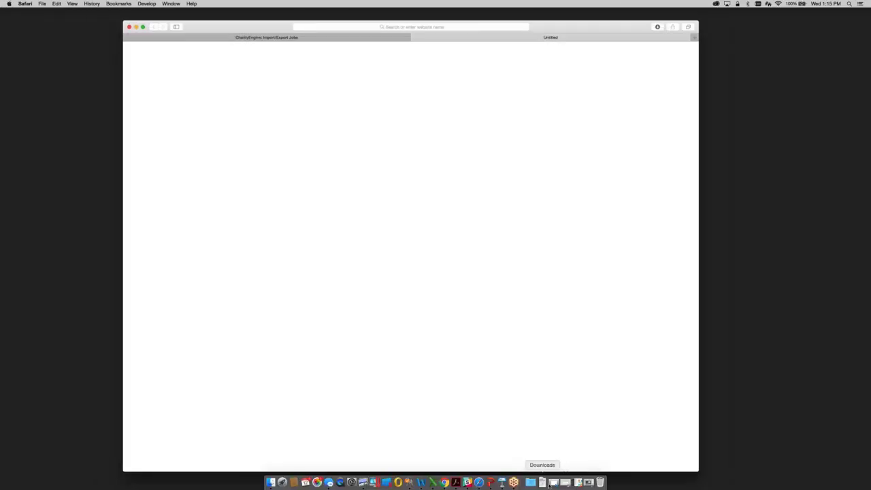
click(543, 482)
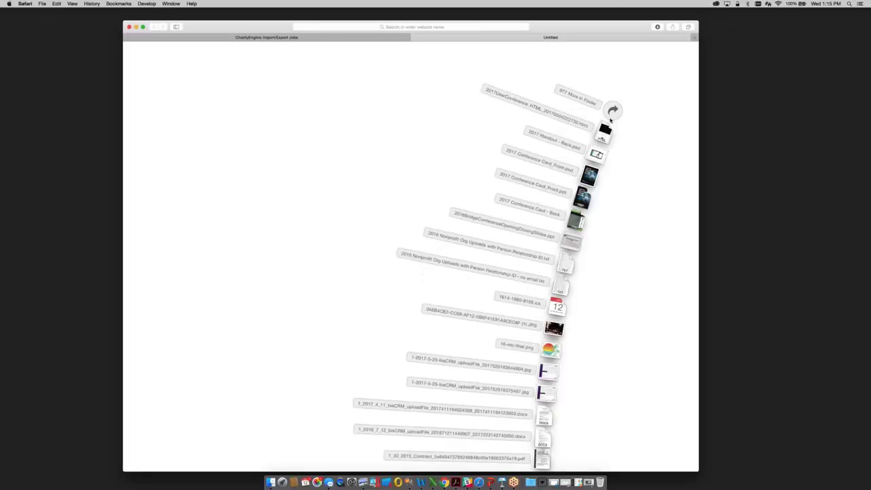
click(614, 111)
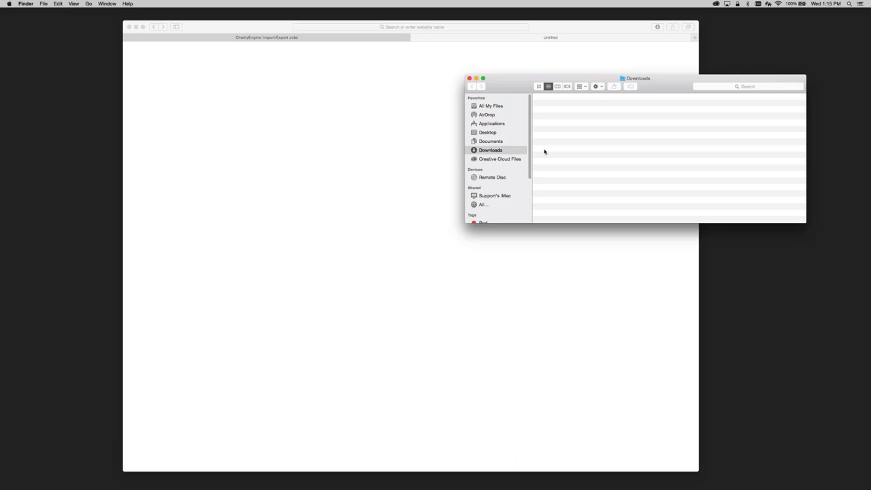
click(571, 106)
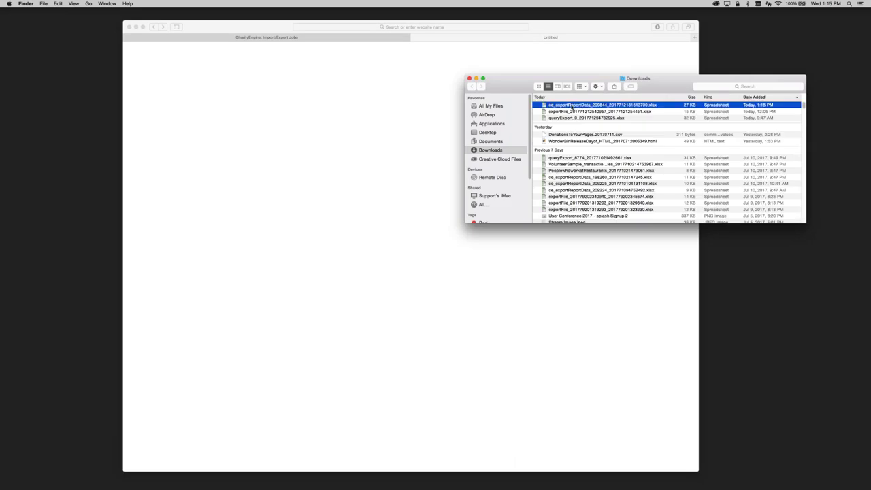
double_click(572, 106)
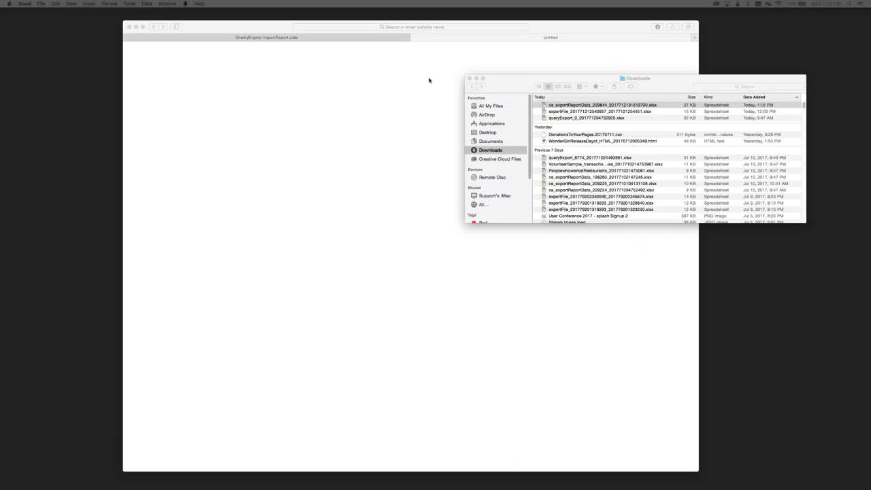
click(475, 78)
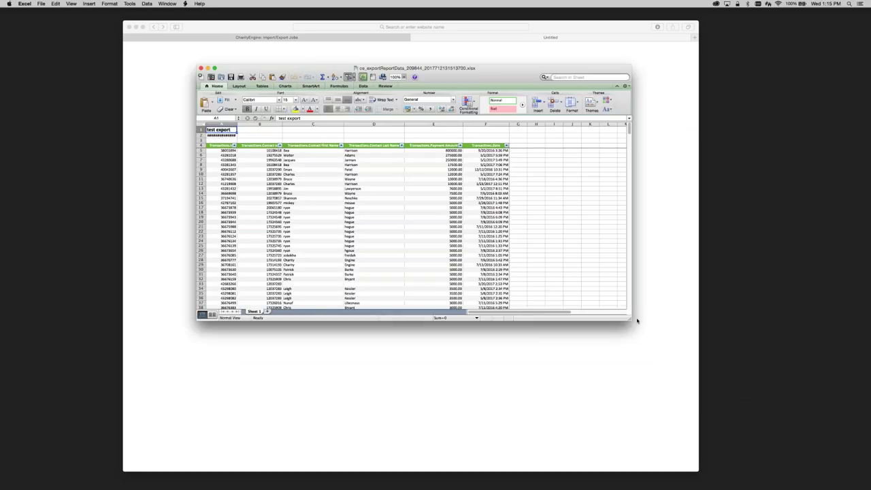
Enlarge the Excel window, widen column A, and check the first-name filter options
drag(637, 320, 678, 408)
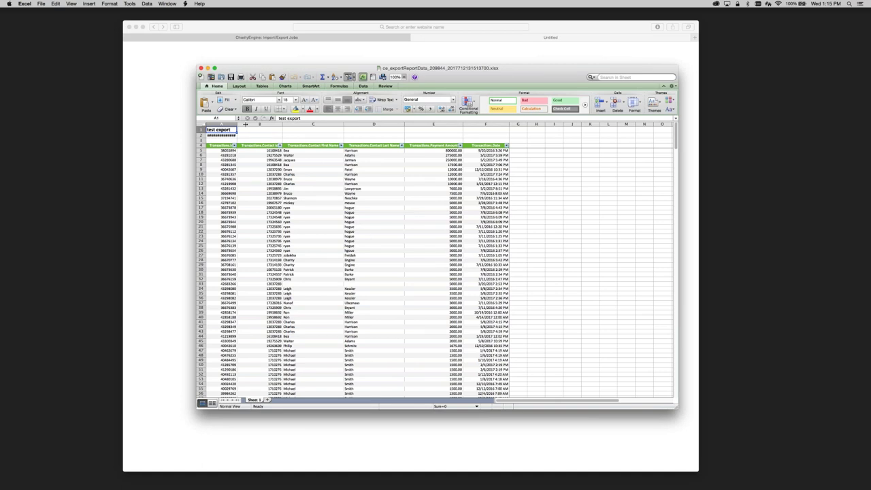
double_click(245, 125)
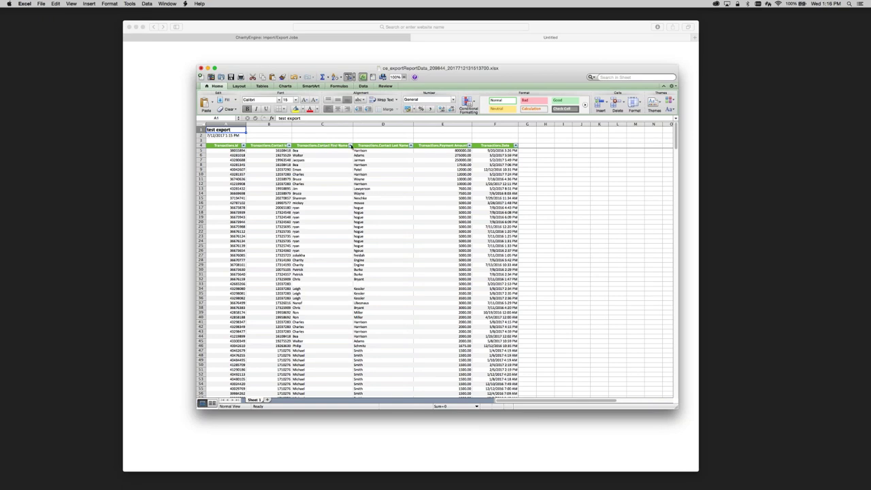
click(351, 146)
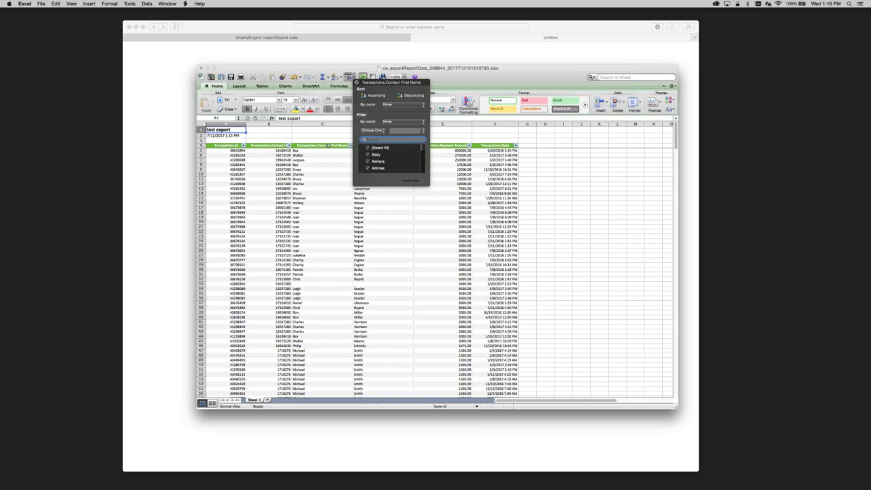
click(324, 141)
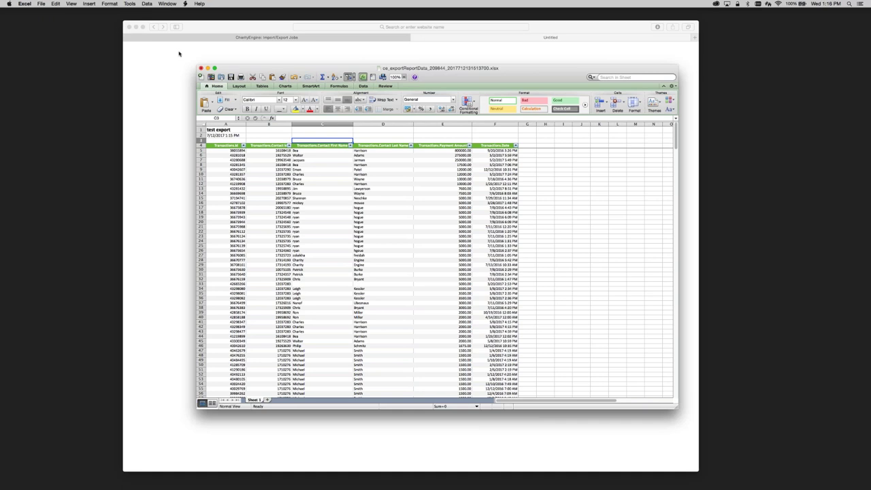
Close the workbook without saving, close the empty tab, and restore the browser to full screen
click(201, 68)
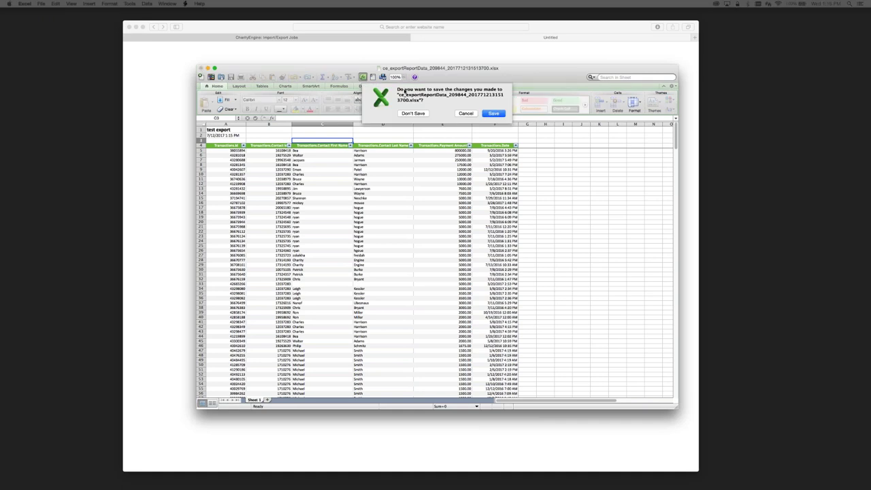
click(412, 114)
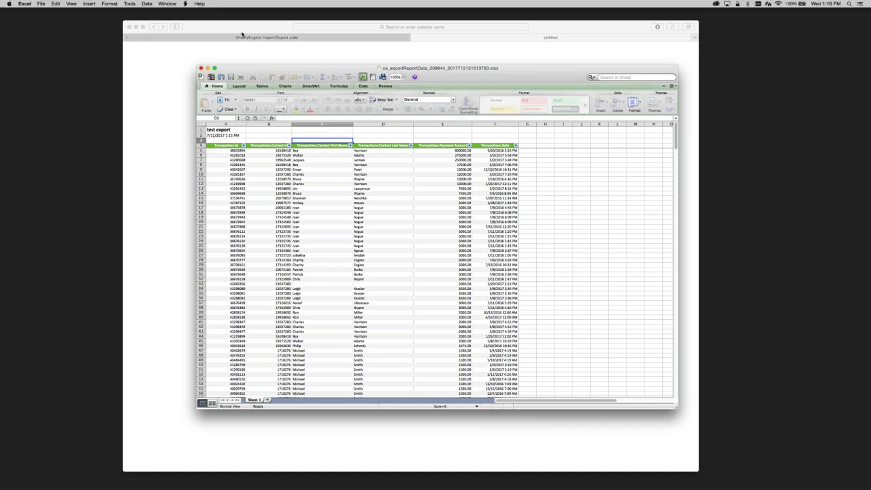
click(251, 37)
click(415, 37)
click(143, 28)
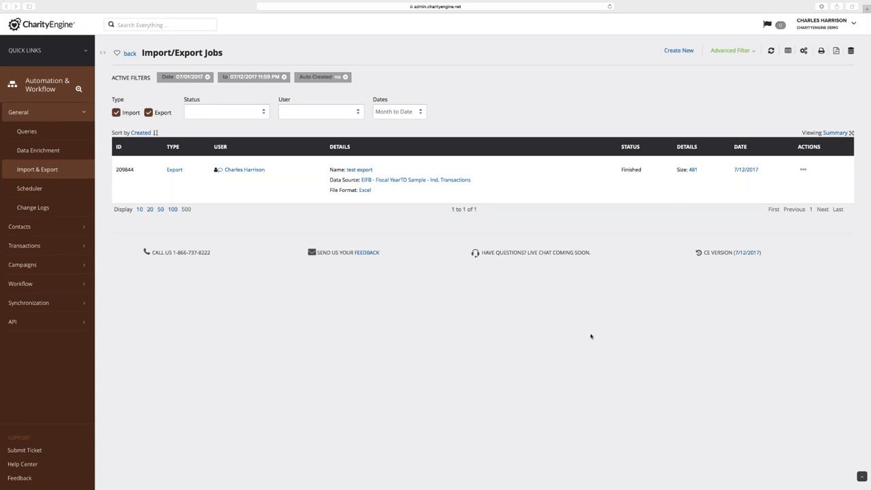
Zoom the Import/Export Jobs page in twice to read finished export job 209844
key(super+plus)
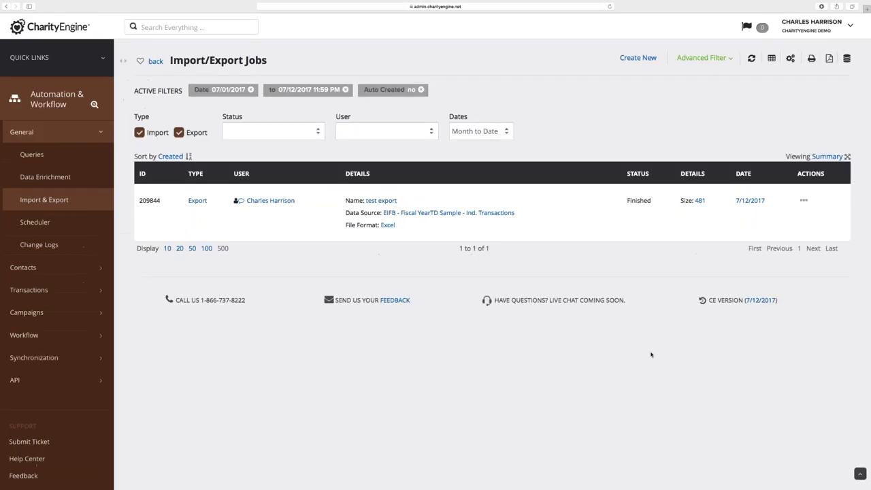
key(super+plus)
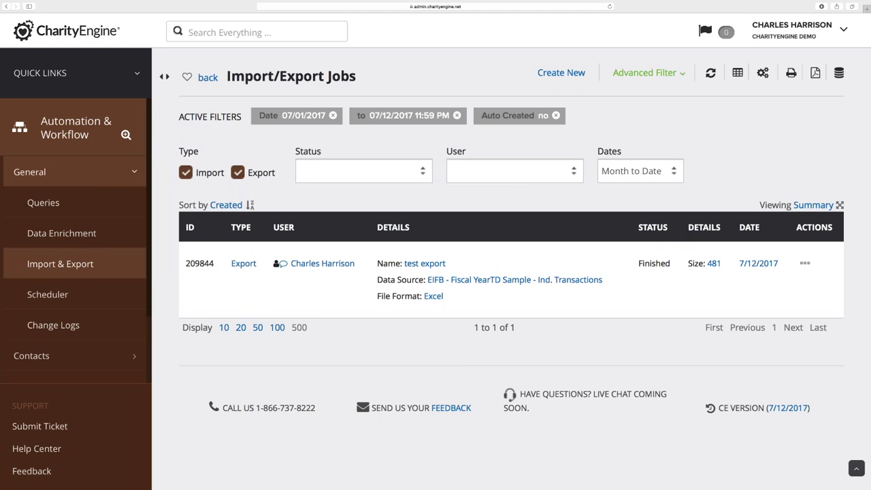
Open the Initiative Analytics report in Reports & Analytics
click(75, 73)
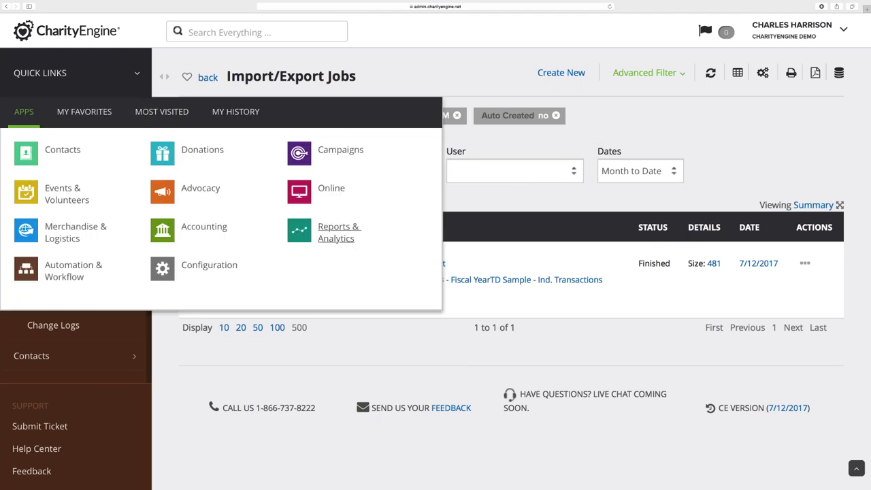
click(338, 232)
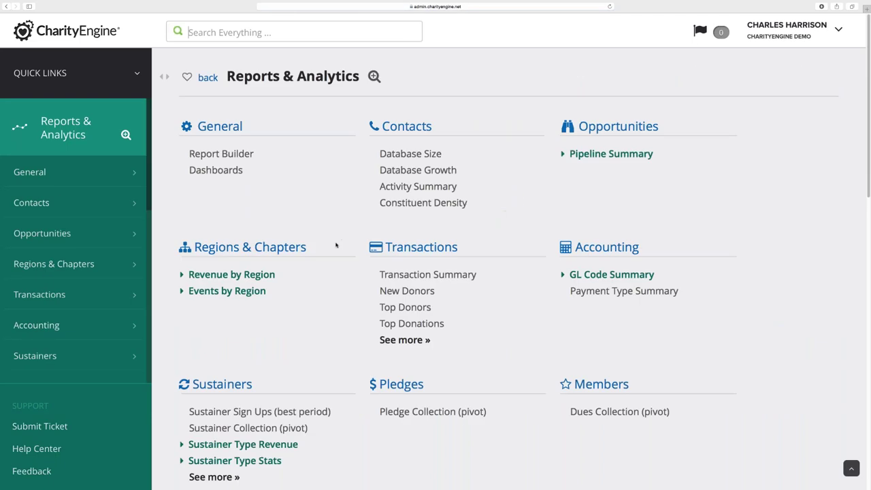
scroll(351, 337, down, 5)
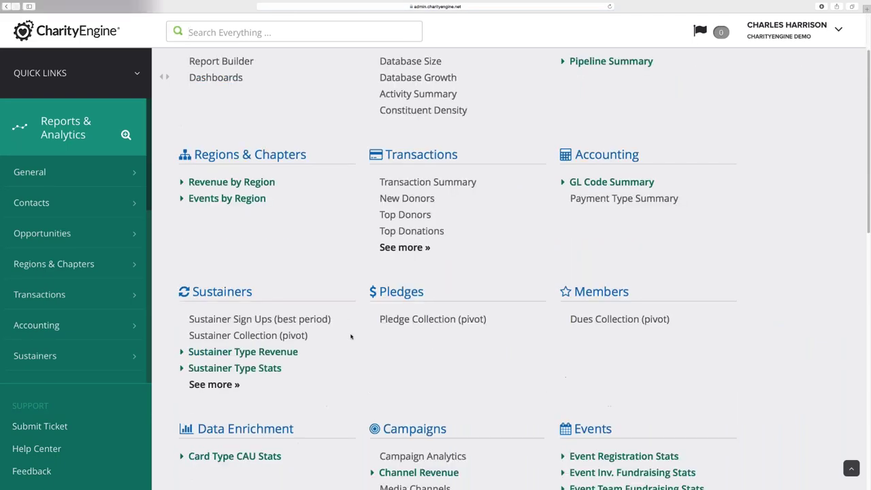
click(400, 366)
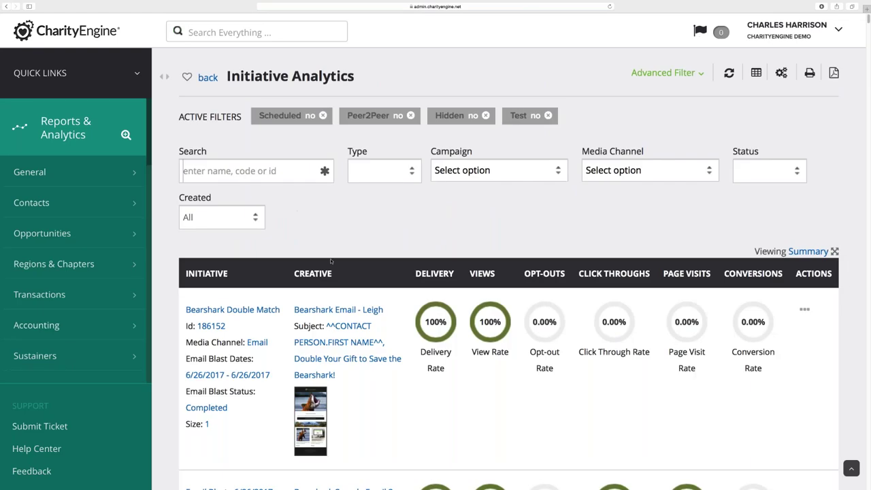
Search for NOC and review First Email for NOC Campaign: 100% delivery, 70.37% views, 87.50% conversions
mouse_move(471, 322)
text(NOC)
key(Return)
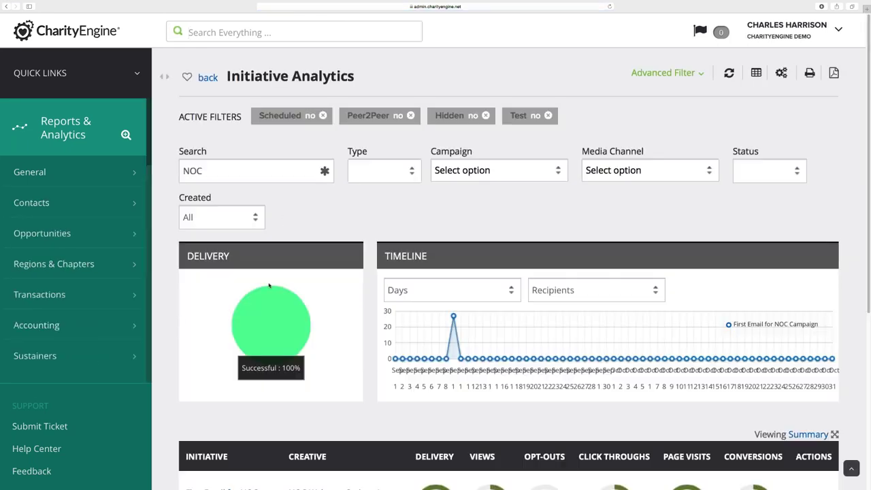
scroll(180, 318, down, 5)
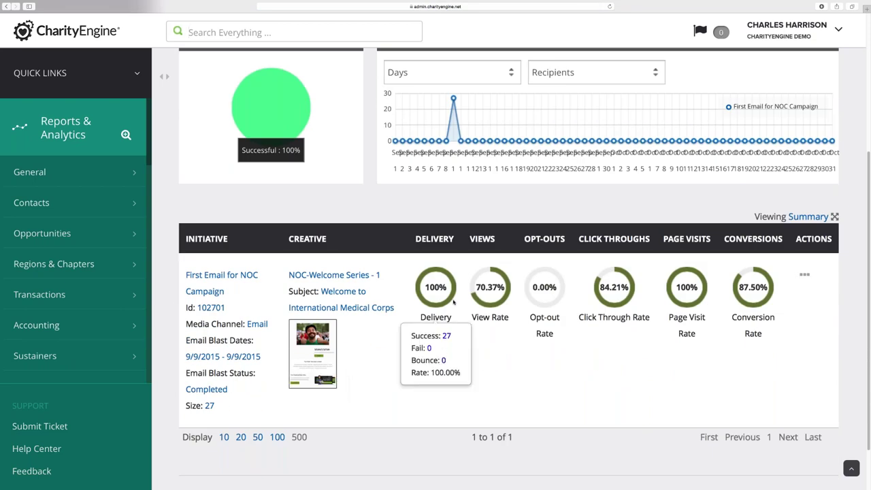
mouse_move(434, 296)
mouse_move(470, 293)
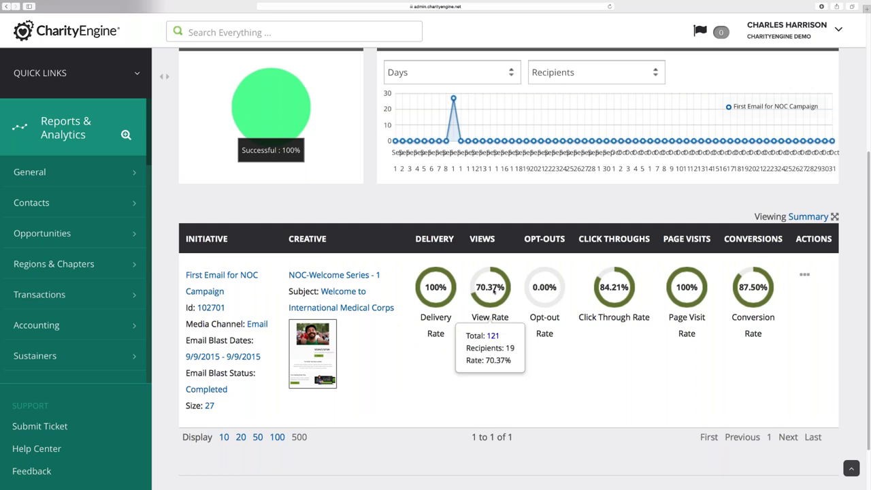
mouse_move(609, 293)
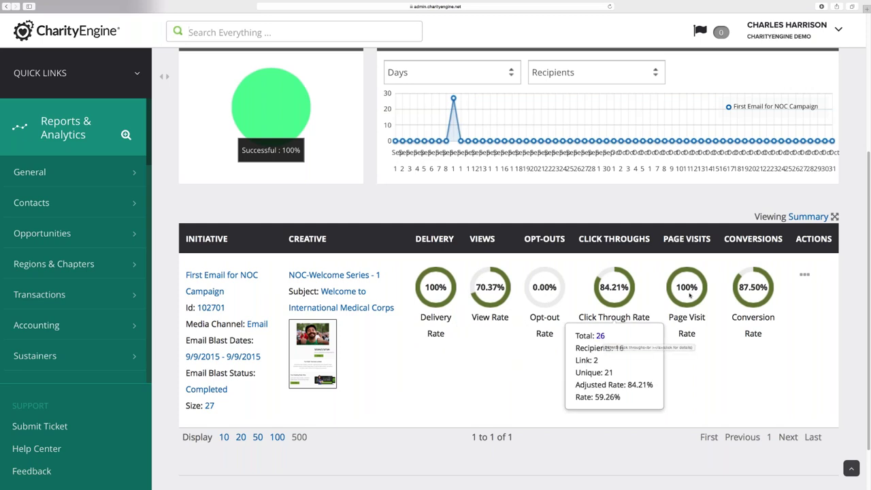
mouse_move(756, 294)
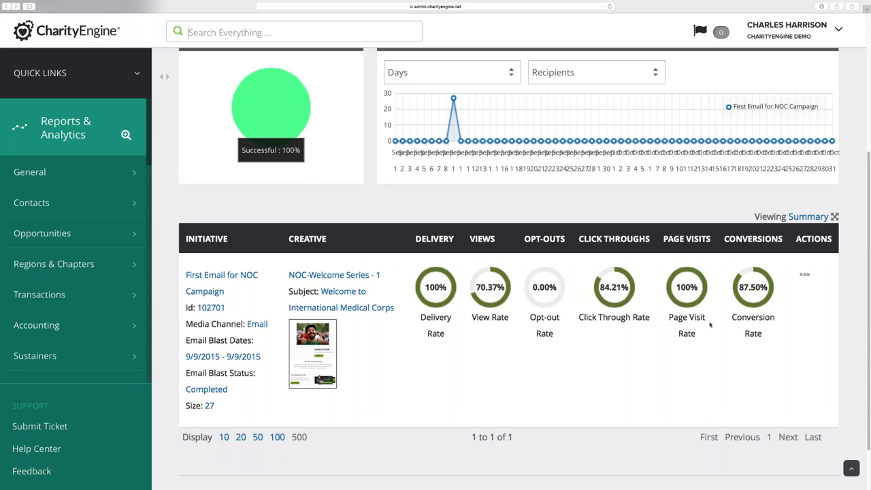
click(139, 74)
From Campaigns > Creative, start an Email Blast using the Bearshark Sample Email 2 creative
click(317, 153)
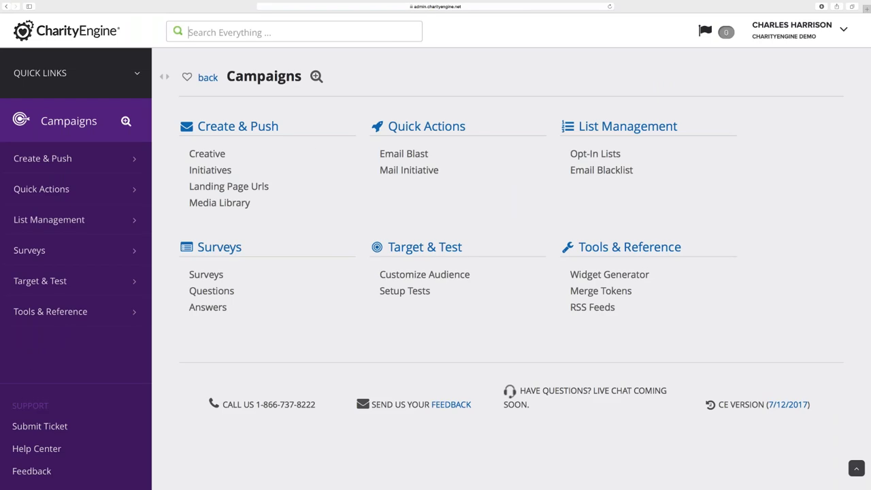
click(206, 154)
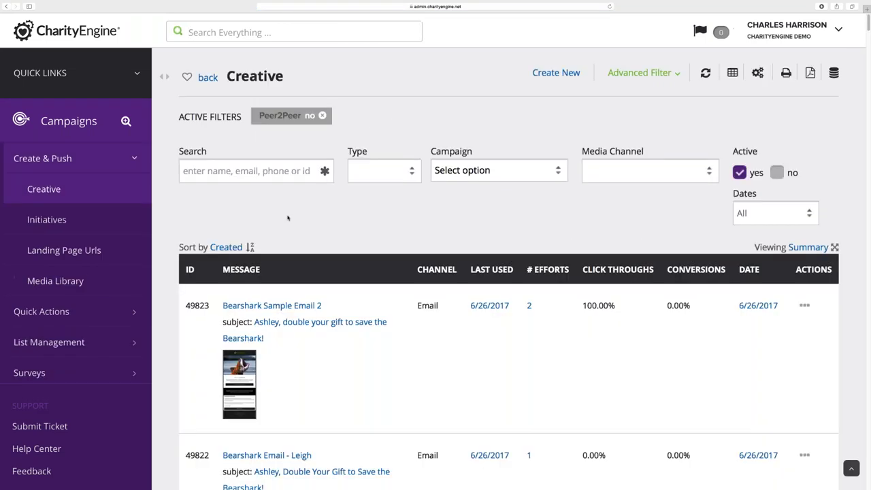
click(804, 306)
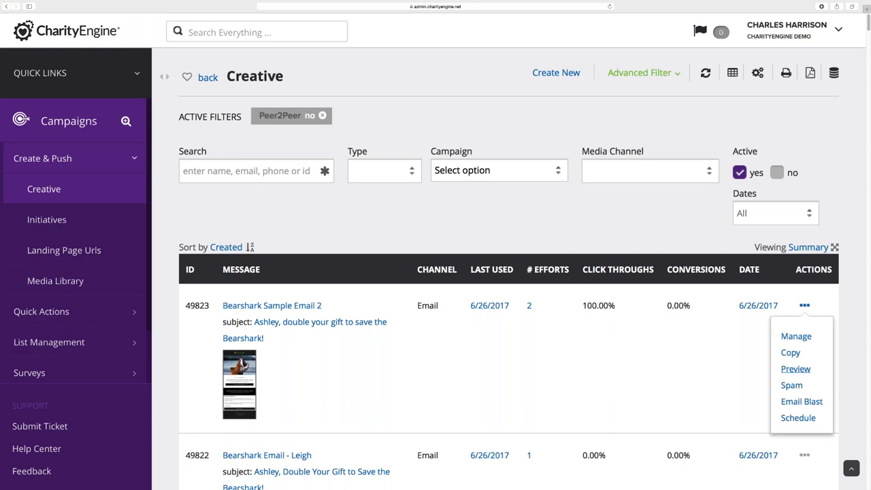
click(802, 402)
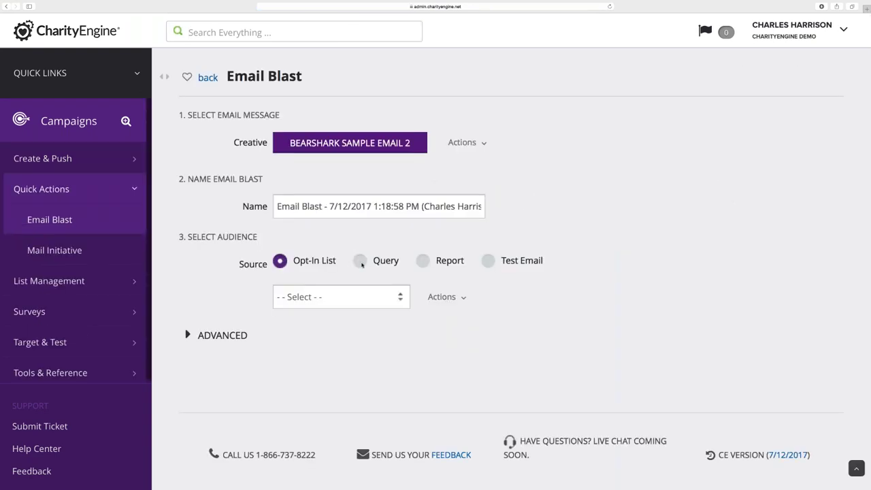
Set the blast's audience source to the saved query Demo Export of Contacts for RE
click(359, 260)
click(340, 297)
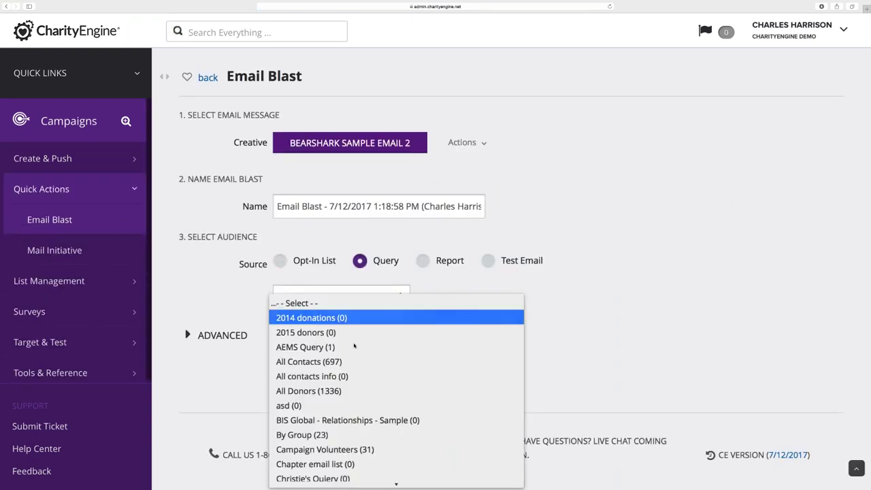
scroll(367, 367, down, 5)
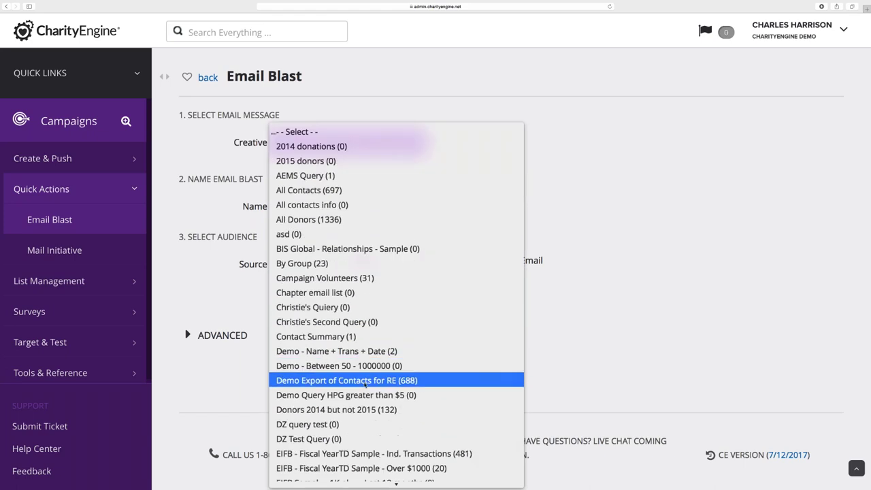
click(365, 384)
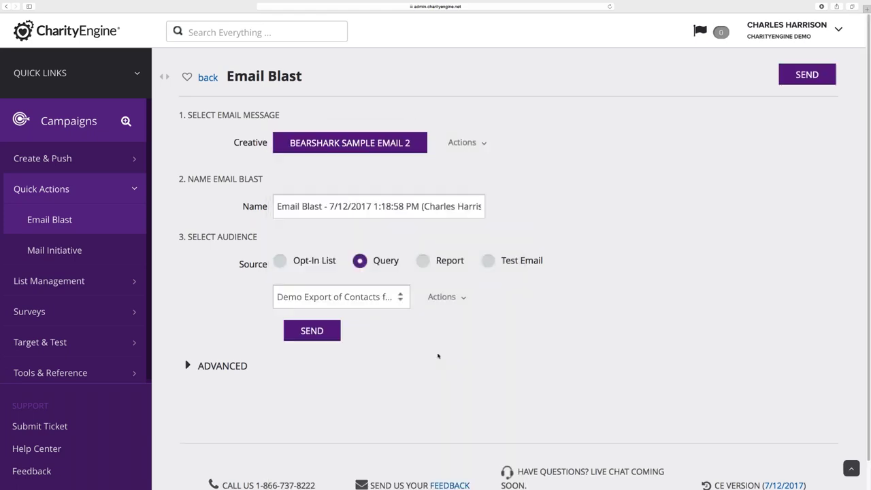
Calculate the query's audience size and confirm the 620 net recipient estimate
click(446, 297)
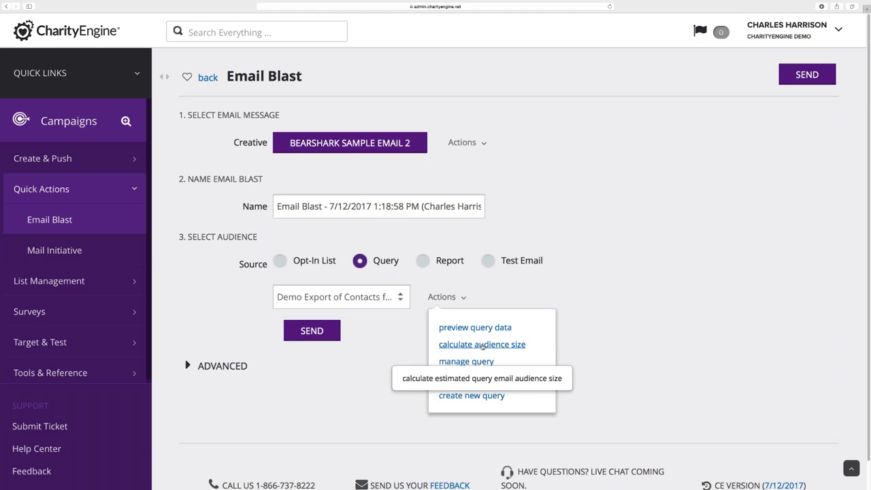
click(481, 345)
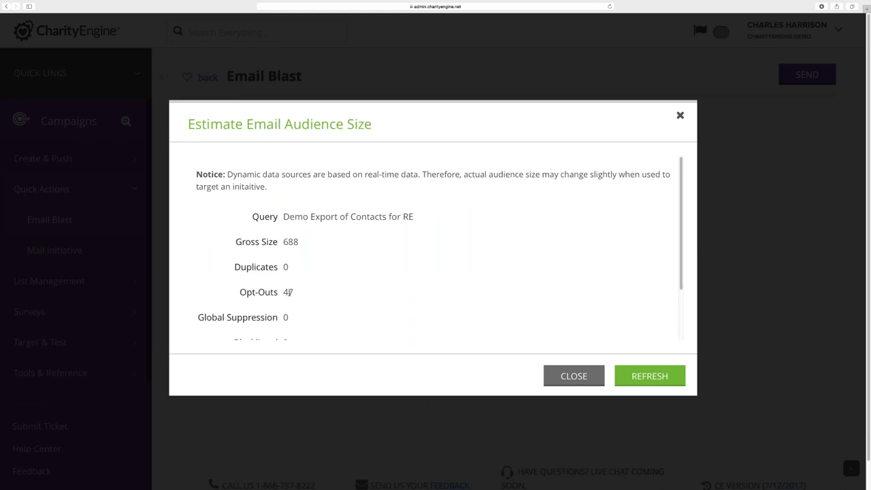
drag(680, 237, 680, 289)
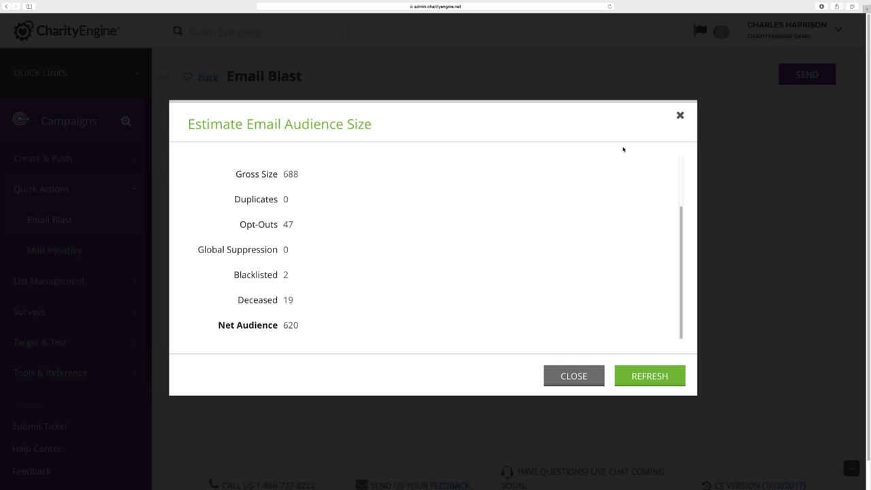
click(680, 115)
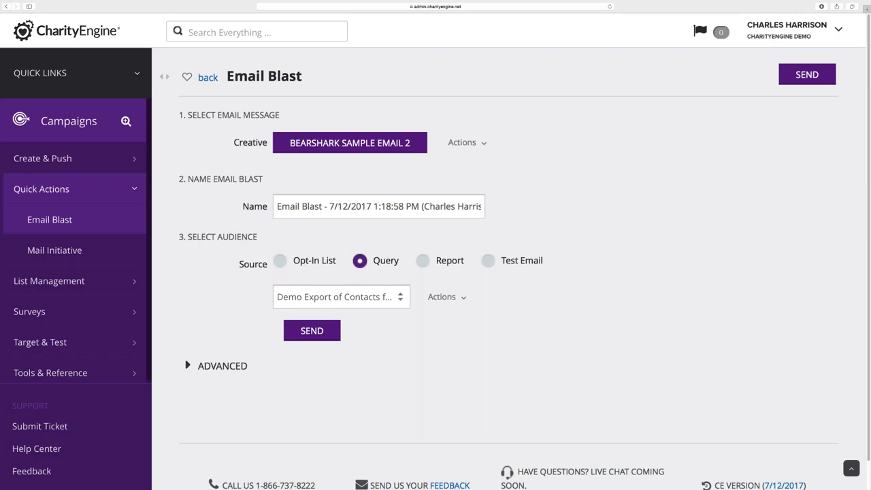
mouse_move(140, 83)
click(74, 270)
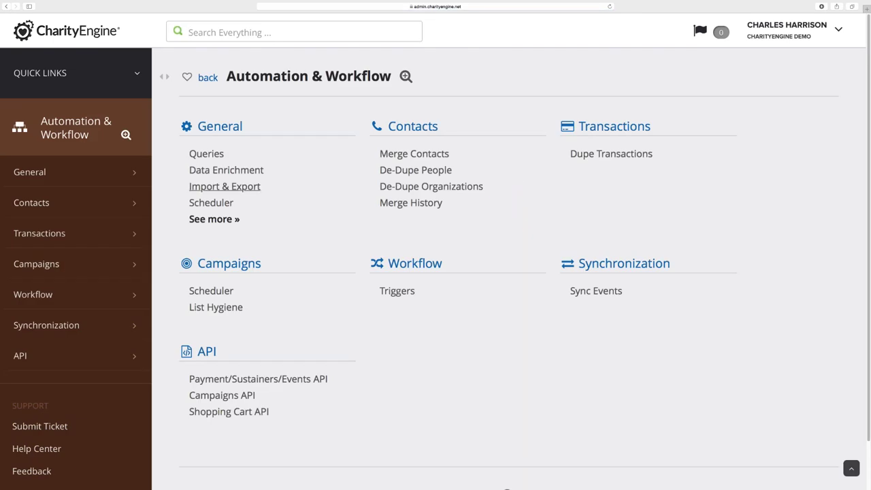
click(216, 158)
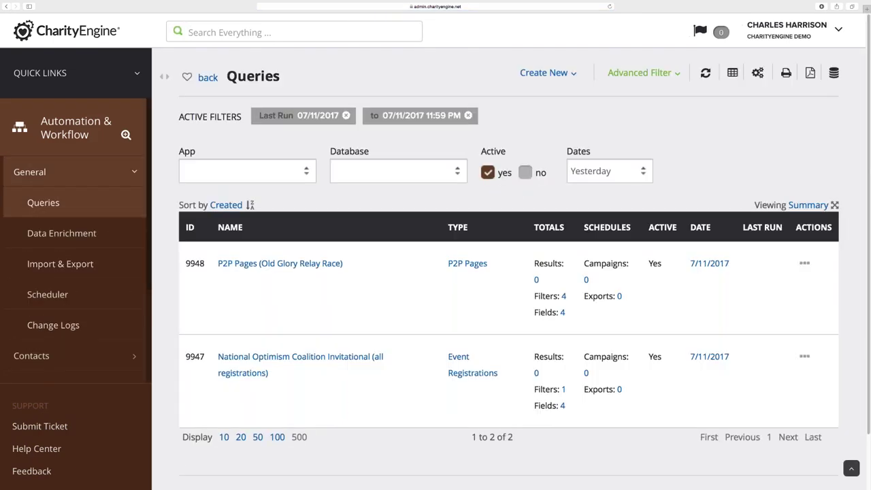
click(609, 171)
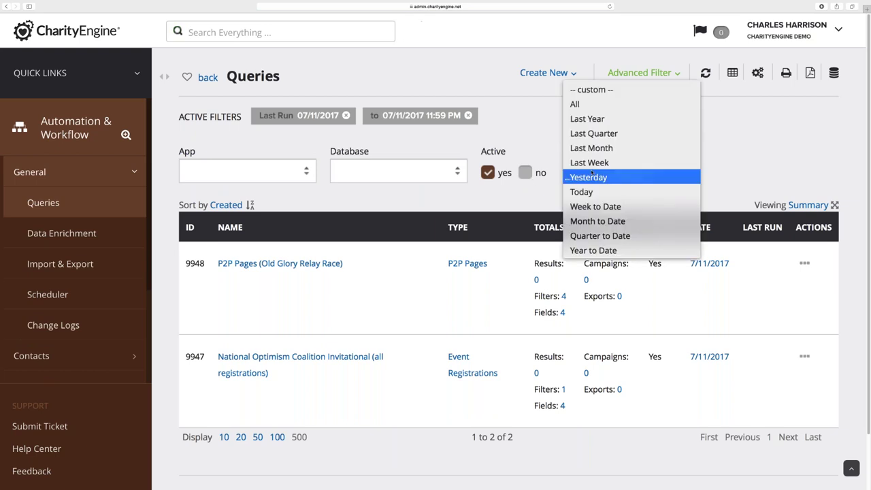
click(562, 142)
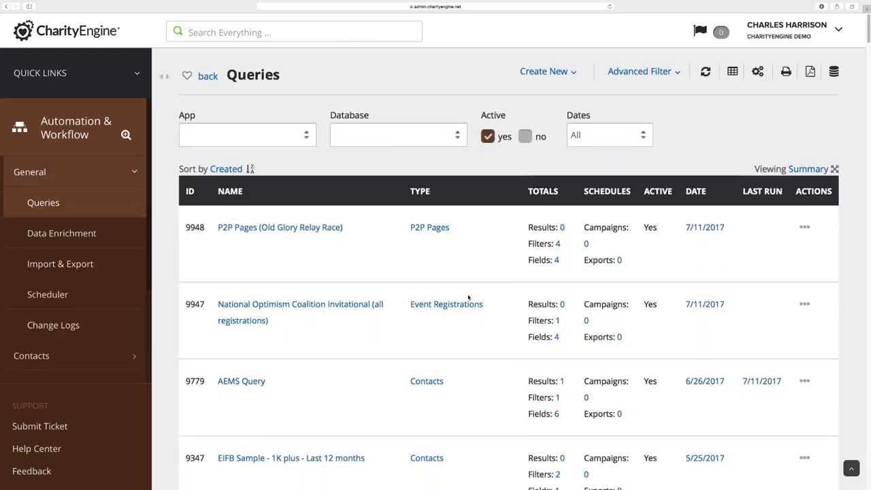
scroll(468, 297, down, 5)
scroll(468, 297, down, 2)
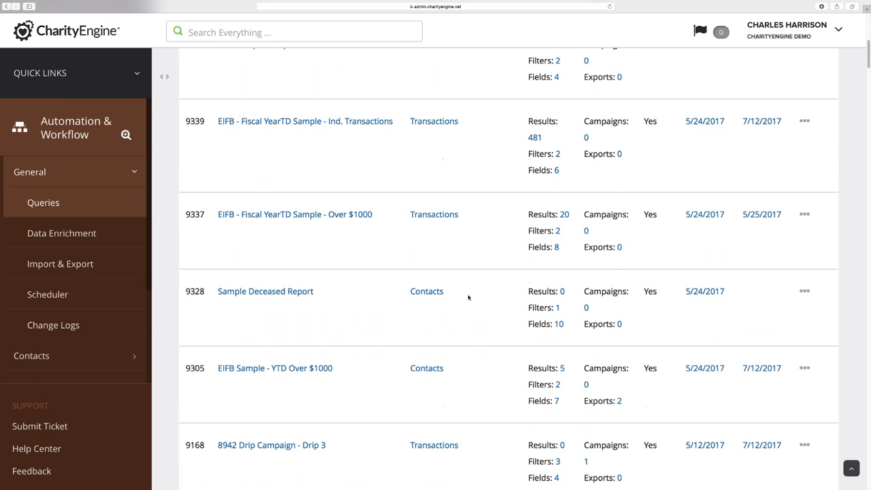
click(805, 214)
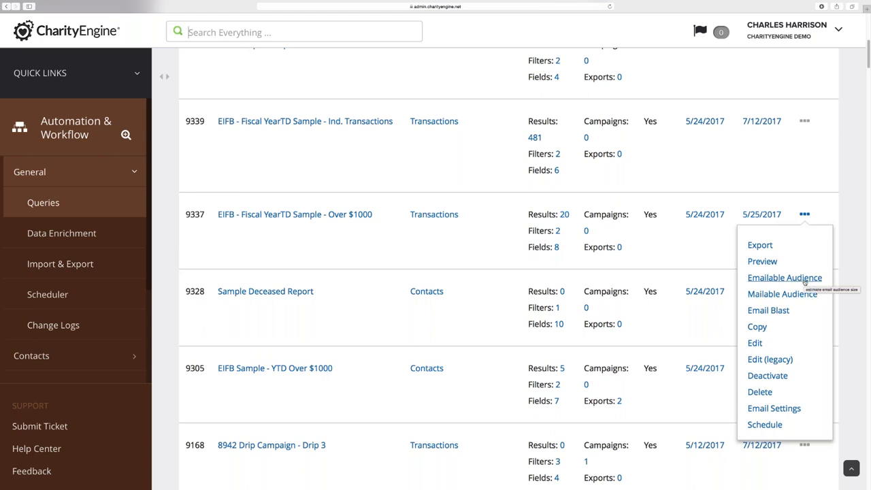
click(805, 279)
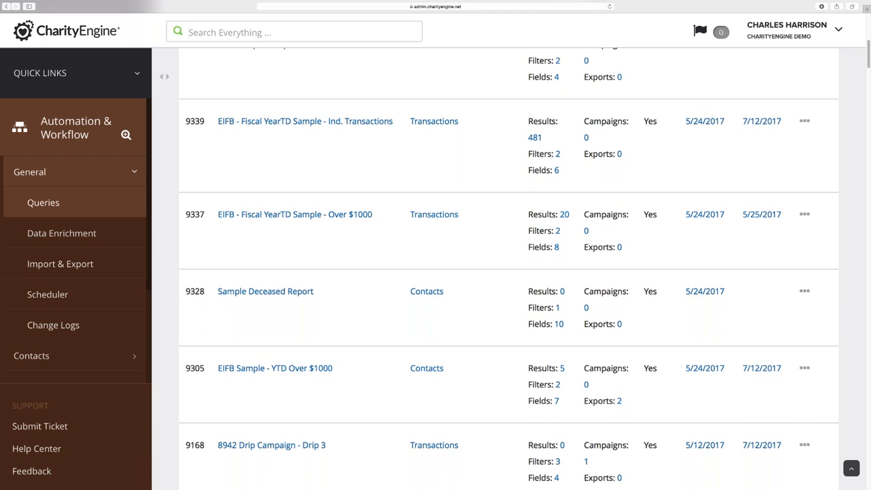
Open the Campaigns Widget Generator and select the CharityEngine Staff email list
click(138, 75)
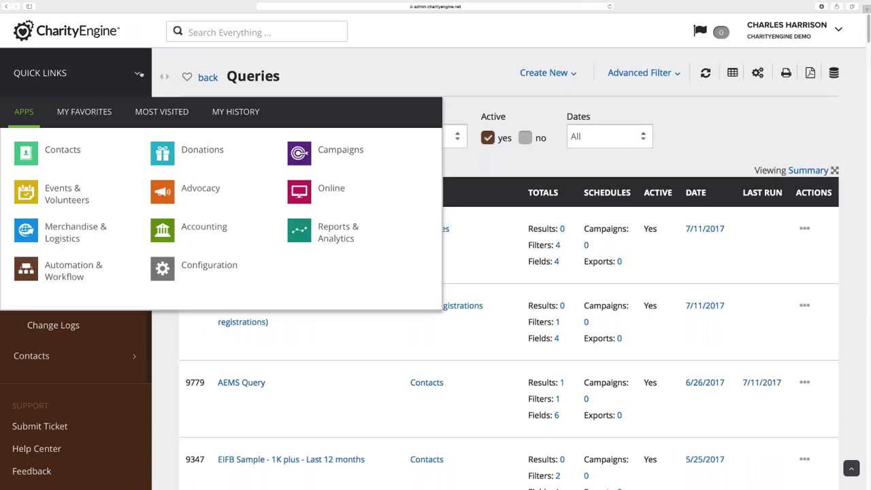
click(340, 150)
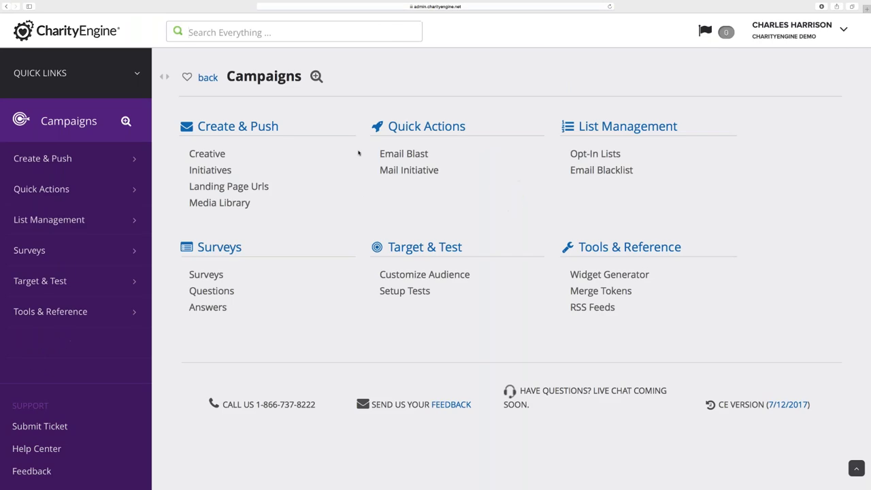
click(608, 275)
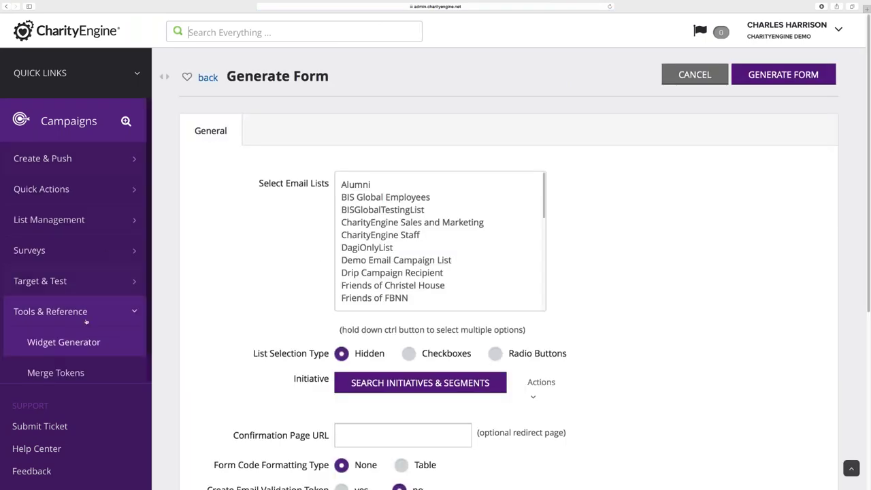
scroll(245, 306, down, 1)
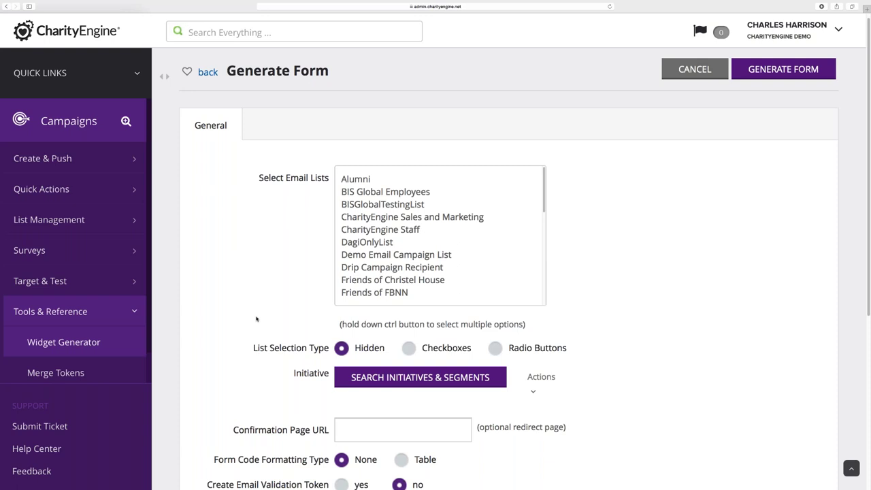
scroll(256, 320, down, 2)
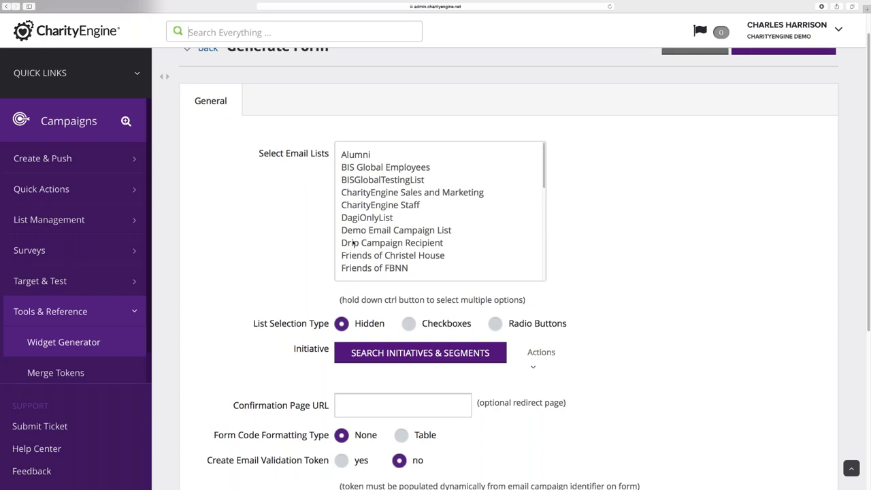
click(401, 205)
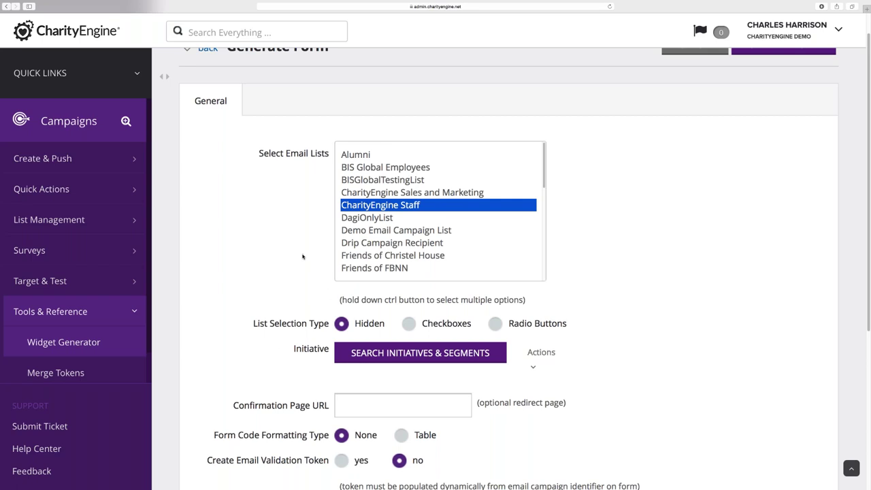
Expand Form Fields and set First Name and Last Name to yes
scroll(303, 257, down, 5)
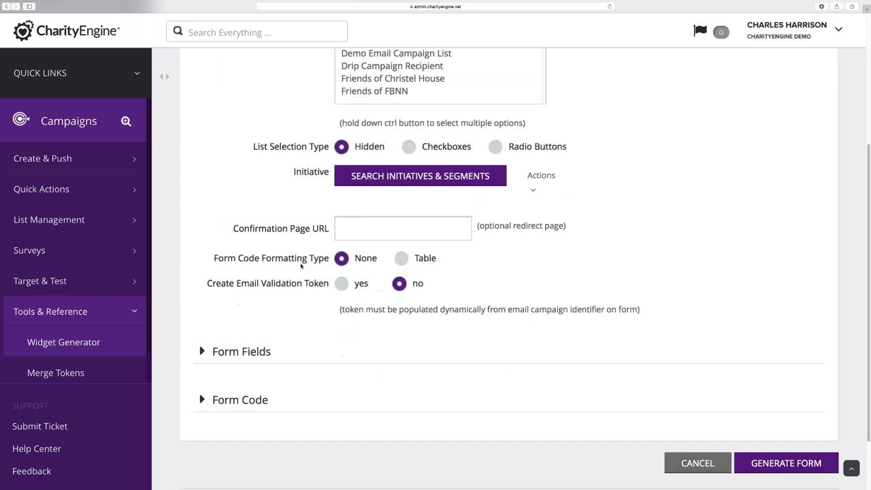
click(211, 344)
scroll(299, 299, down, 5)
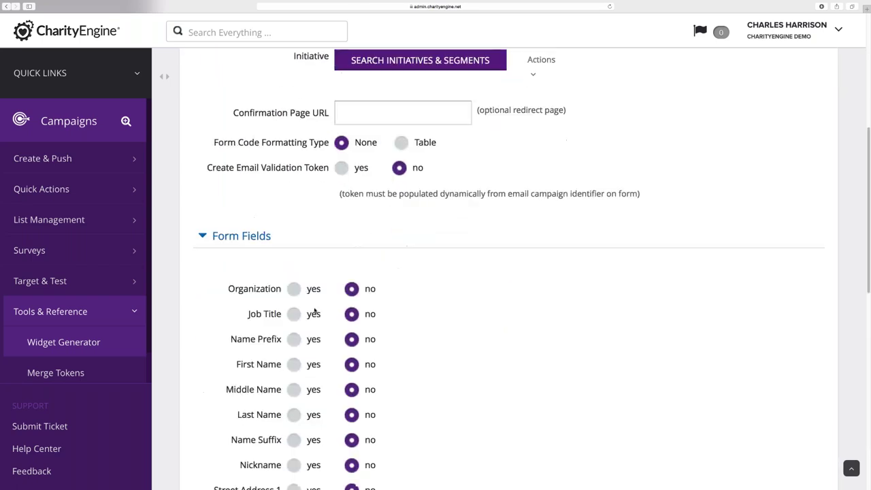
click(294, 310)
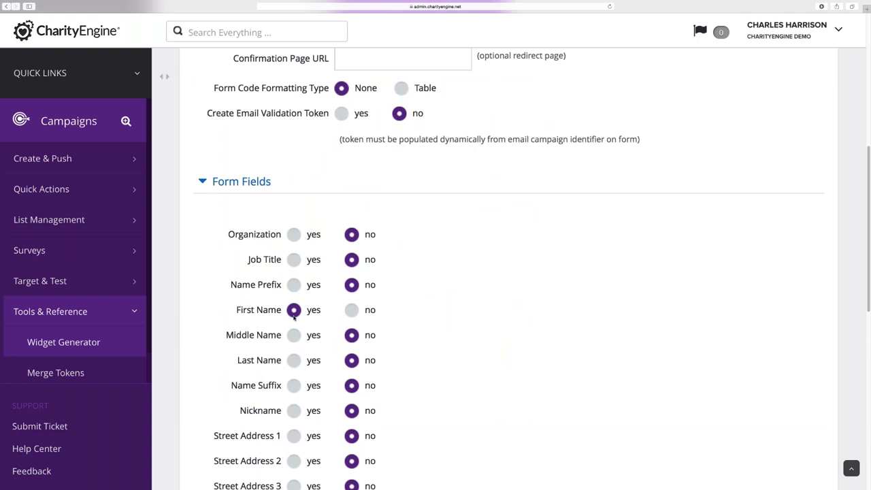
click(293, 360)
scroll(241, 344, down, 5)
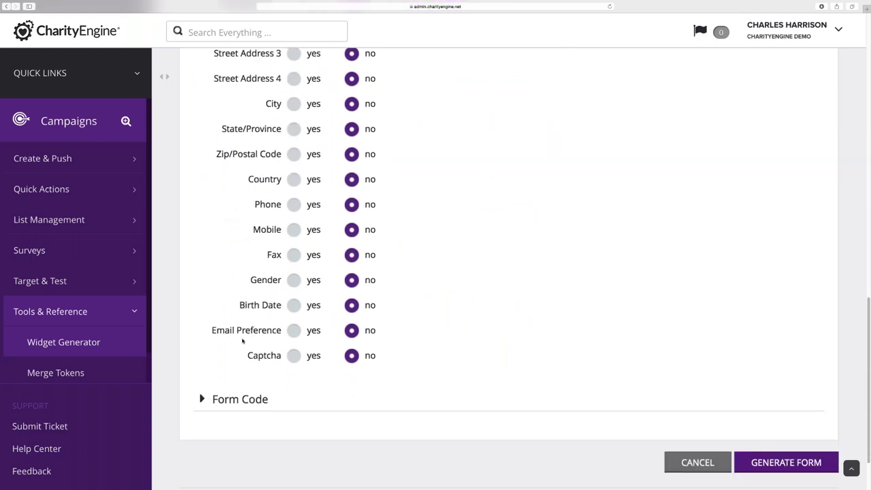
key(super+r)
scroll(297, 319, down, 10)
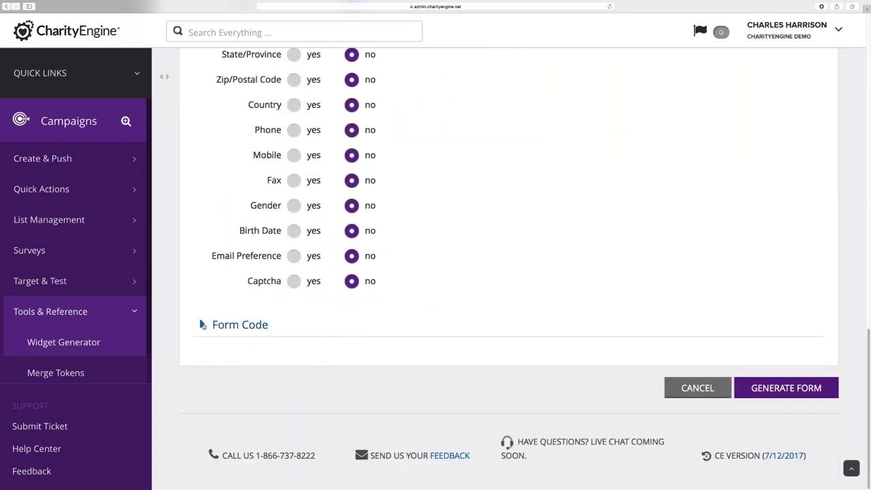
click(219, 326)
Review the generated HTML form code with first name, last name, email and office phone fields
scroll(320, 393, down, 2)
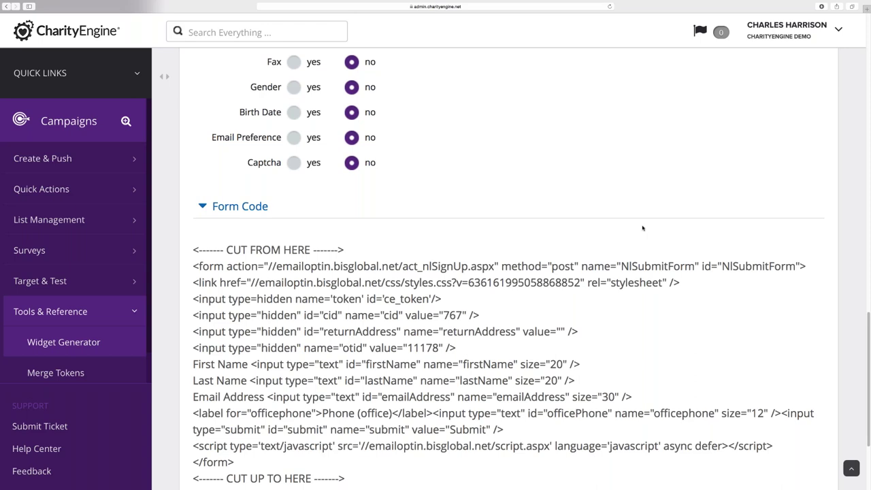
scroll(643, 228, down, 1)
scroll(509, 260, down, 3)
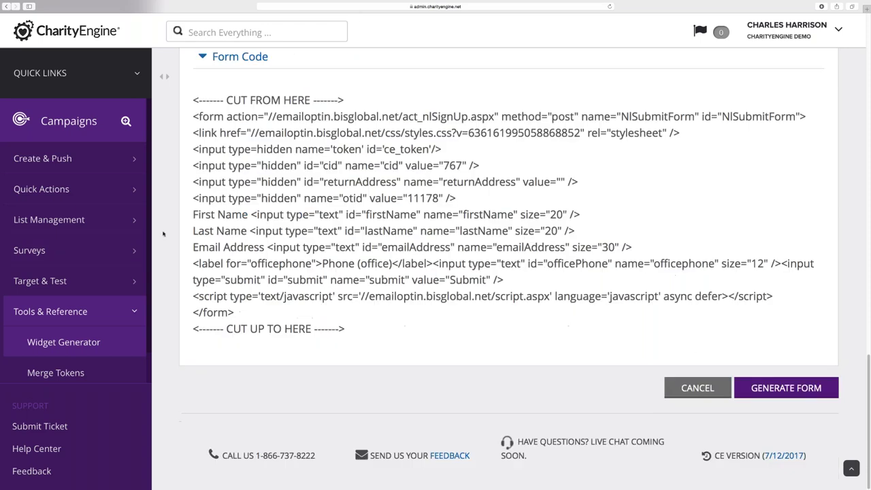
click(89, 41)
View the Watch our YouTube Channel news item, then go to Contacts' Organizations & People
scroll(261, 278, down, 10)
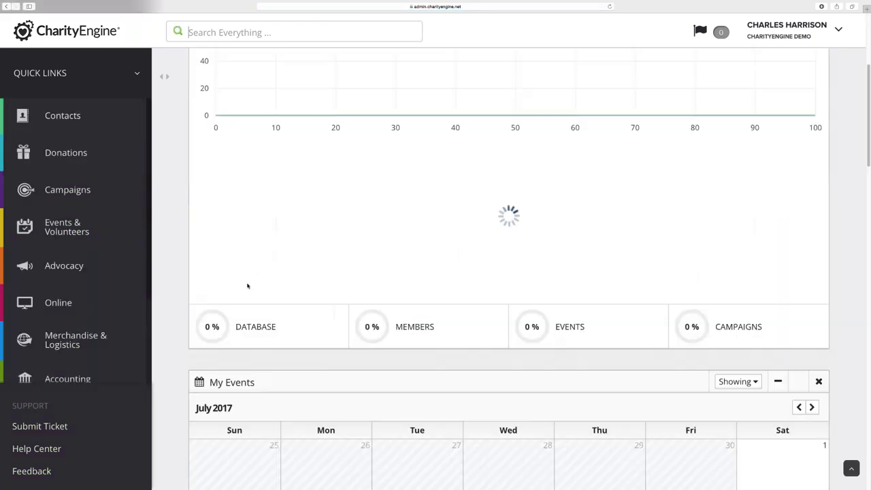
scroll(212, 289, down, 15)
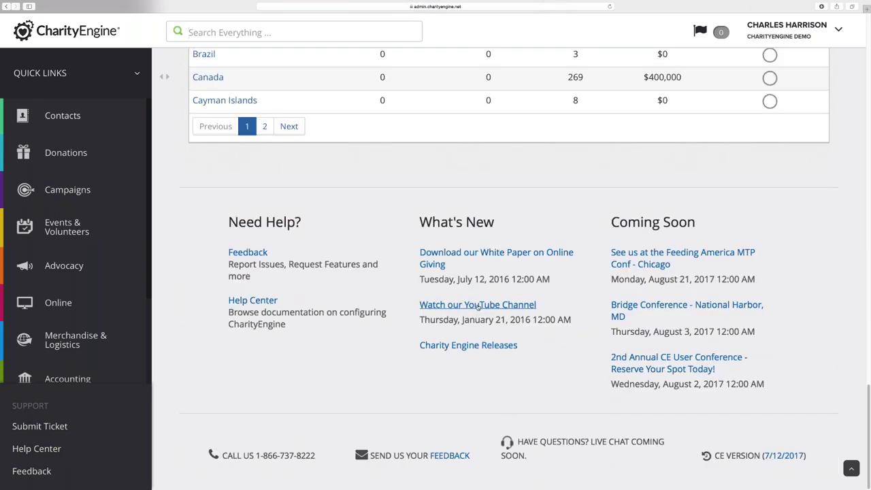
click(478, 306)
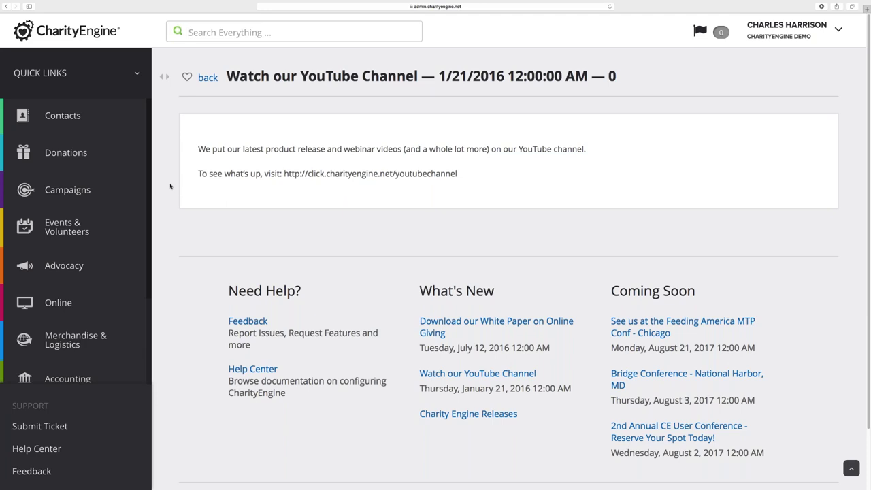
click(86, 127)
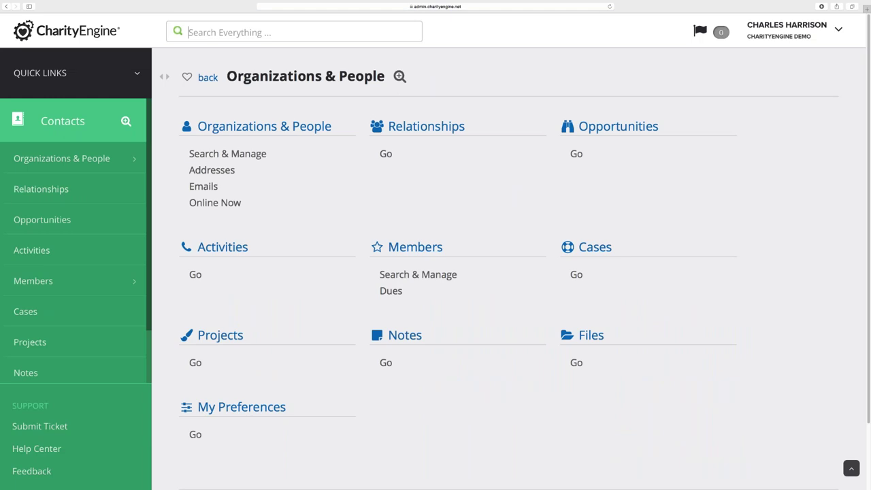
In the Opportunities list, copy opportunity ID 2090 and search for it
click(576, 153)
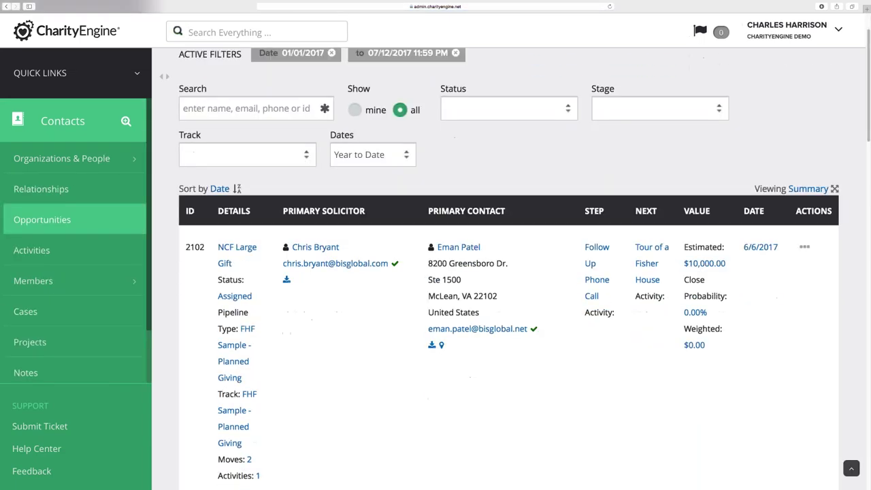
scroll(317, 248, down, 5)
double_click(195, 388)
key(ctrl+c)
scroll(238, 320, up, 2)
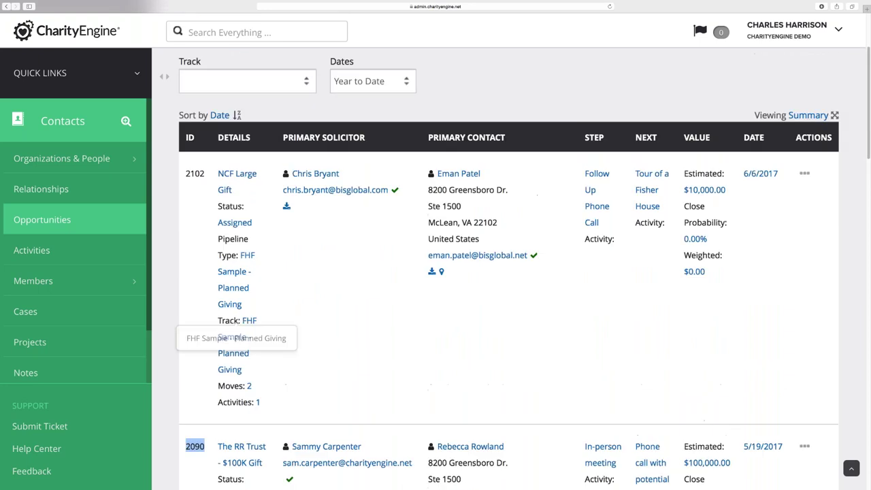
scroll(238, 327, up, 4)
click(241, 171)
key(ctrl+v)
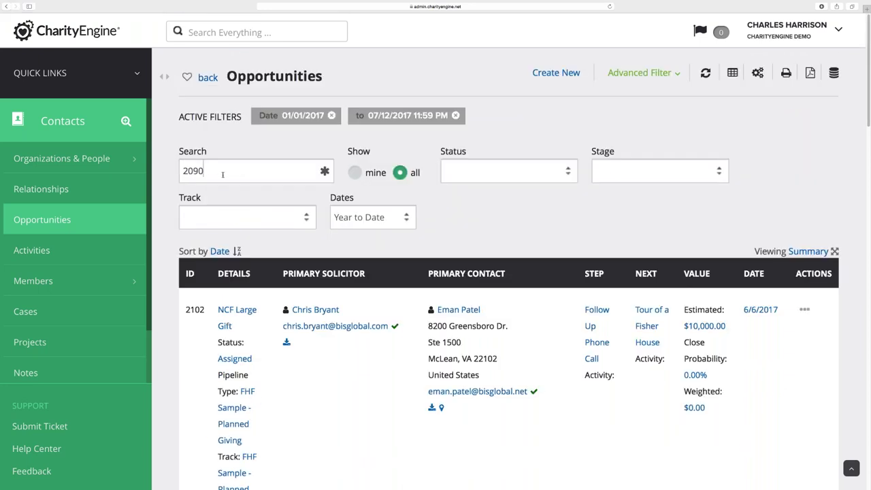
key(Return)
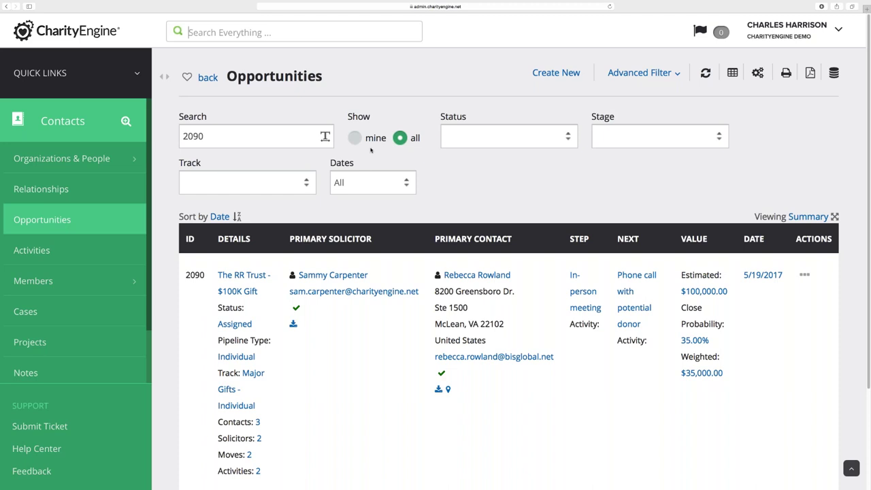
Open the Moves: 2 history for The RR Trust - $100K Gift, showing a Skip and a Move step
scroll(389, 171, down, 1)
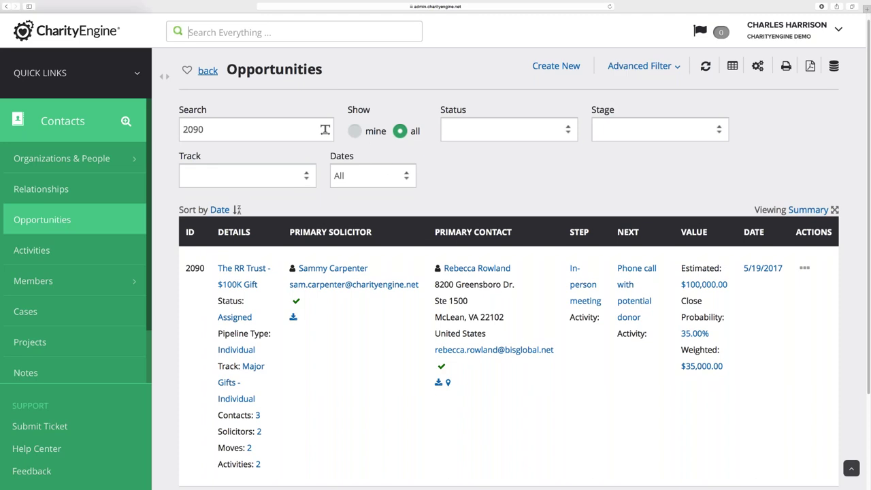
click(164, 76)
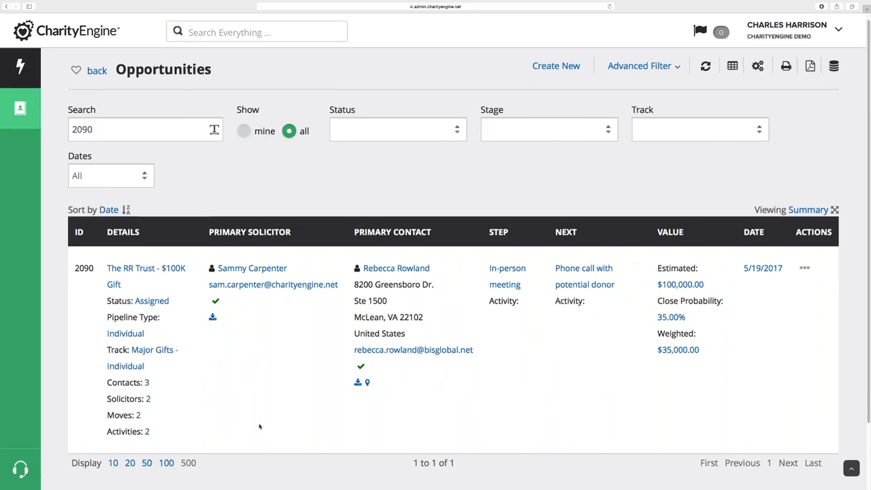
scroll(255, 415, down, 1)
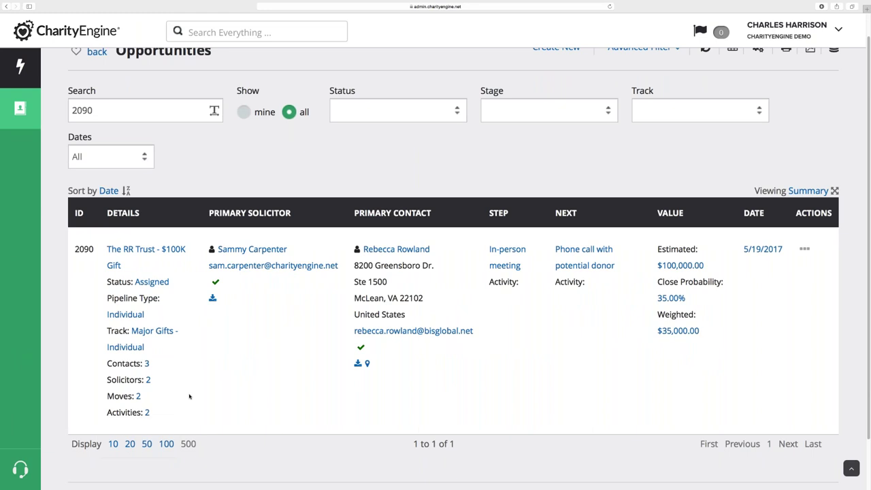
click(138, 398)
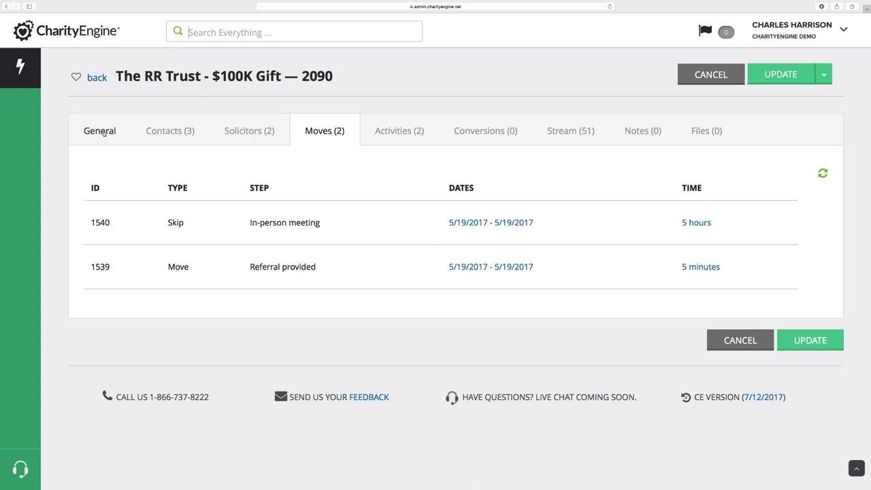
Go back from the opportunity record to the Opportunities list for 2090
click(96, 78)
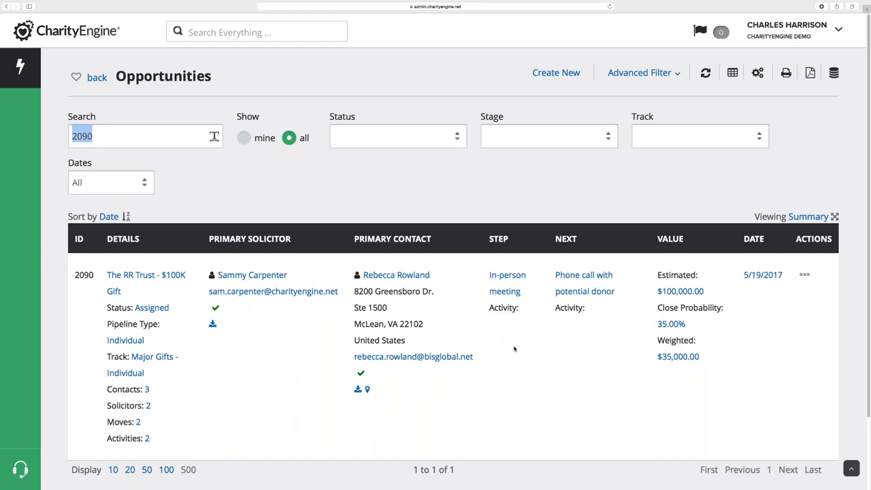
Manage opportunity 2090 from its Actions menu and view its Contacts, then Stream (51) tab
click(804, 274)
click(805, 274)
click(807, 307)
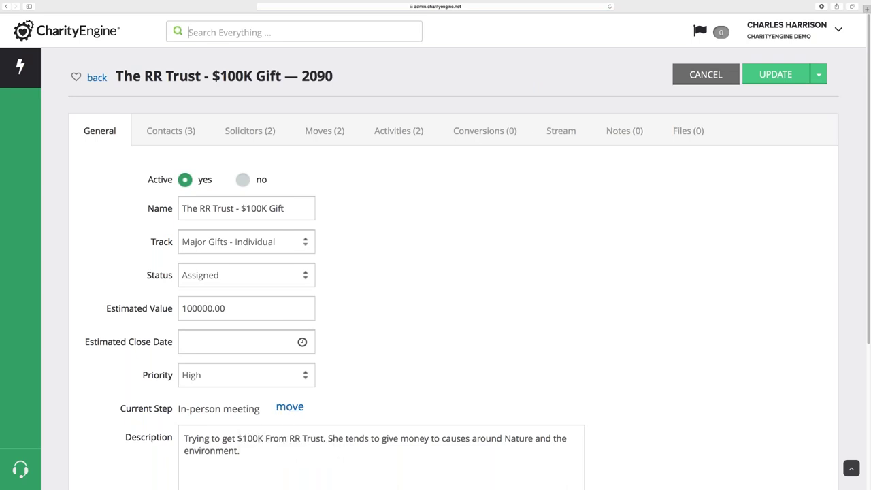
click(161, 135)
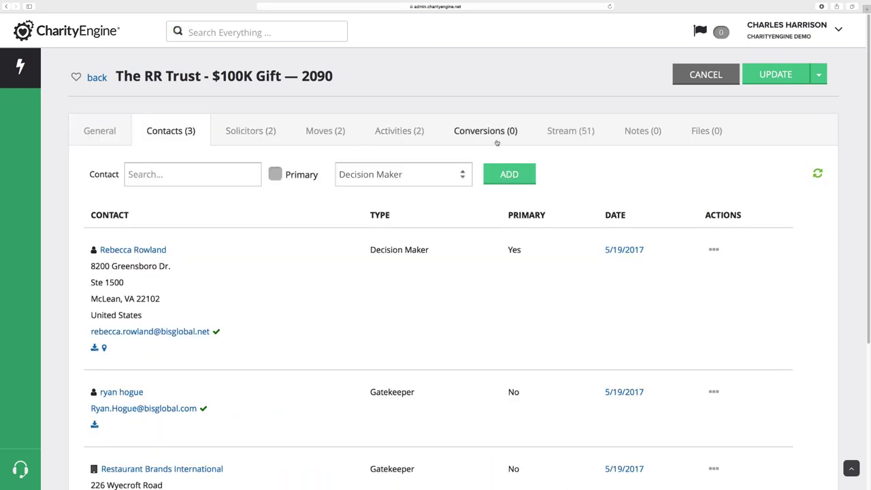
click(562, 133)
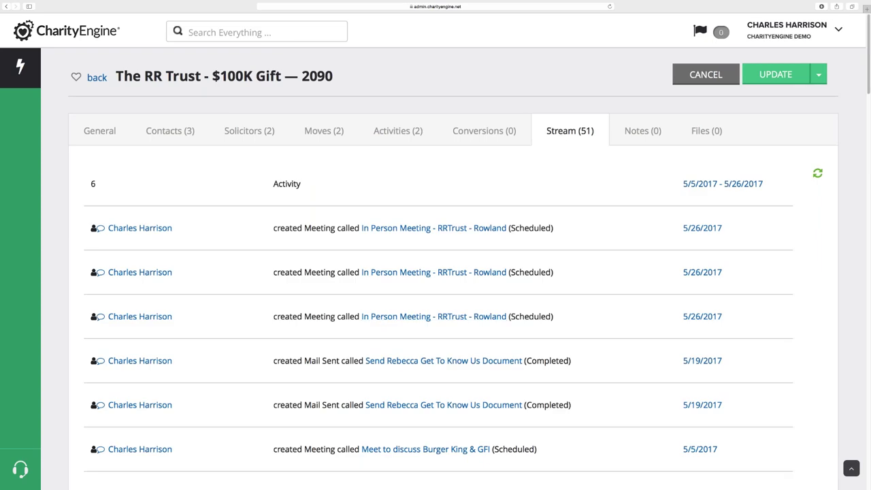
scroll(285, 325, down, 3)
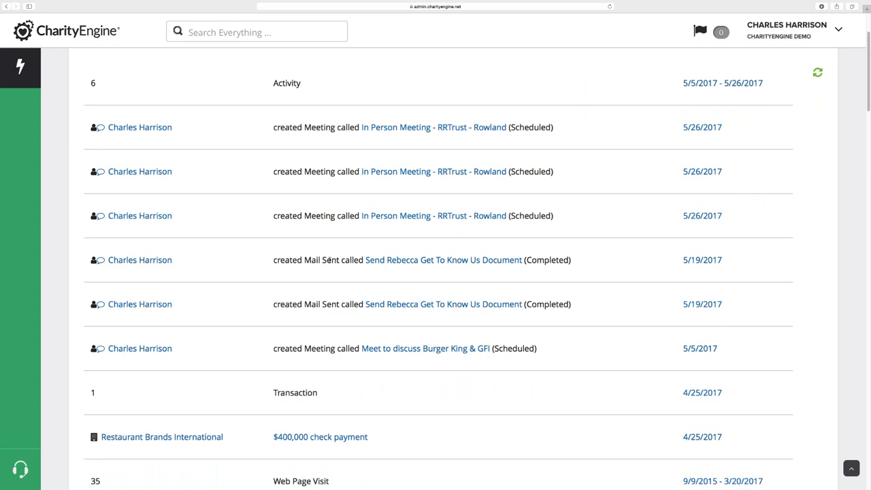
scroll(327, 314, down, 1)
scroll(327, 315, down, 3)
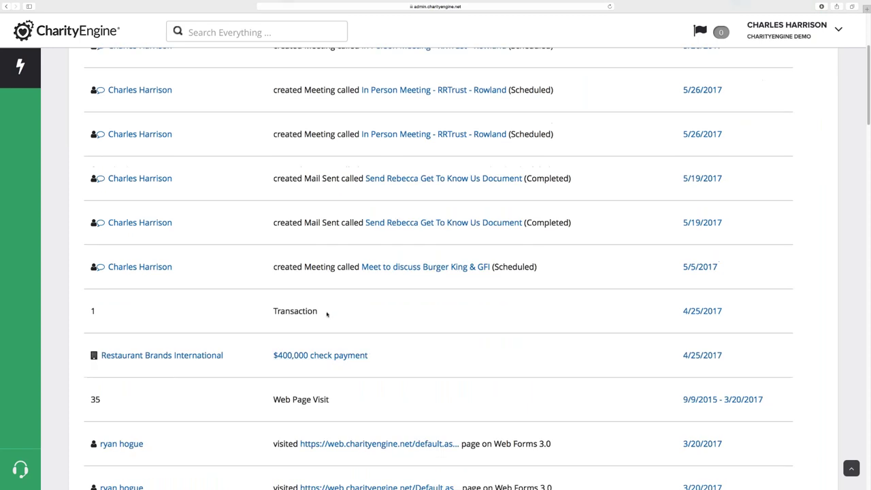
scroll(434, 378, down, 5)
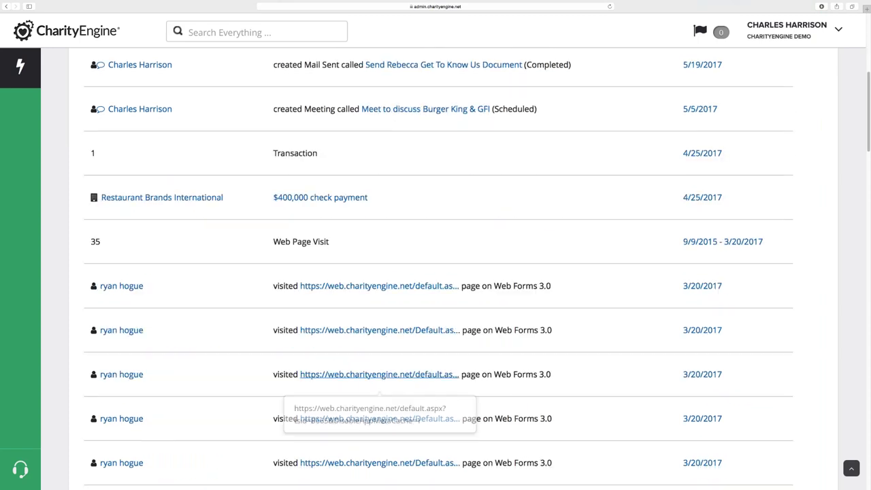
scroll(496, 315, down, 4)
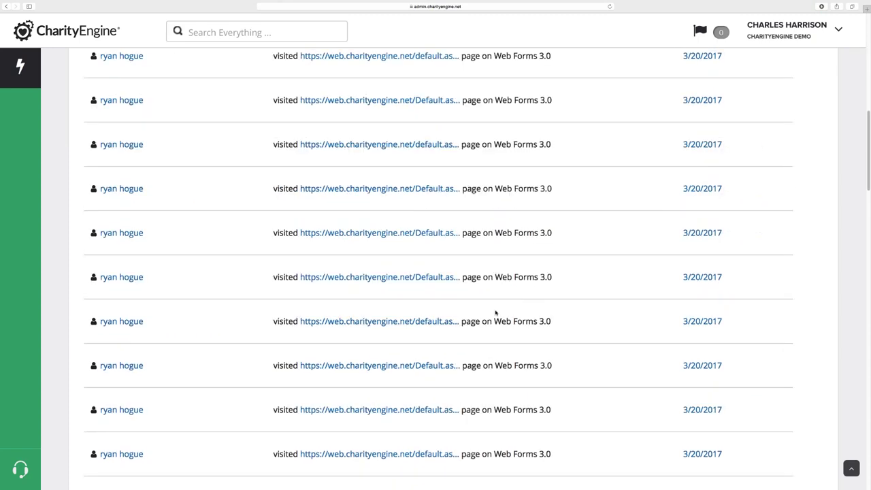
scroll(496, 315, up, 8)
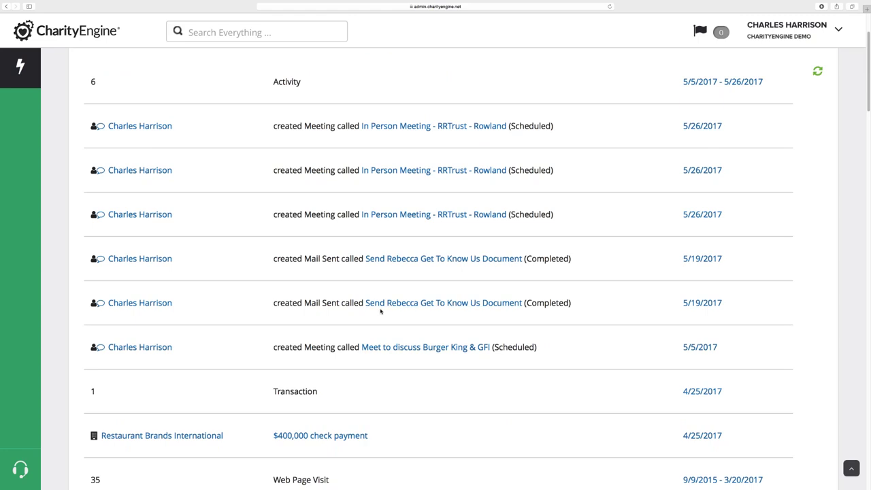
View the meeting creator's contact record, then navigate via Quick Links to Events & Volunteers
click(158, 129)
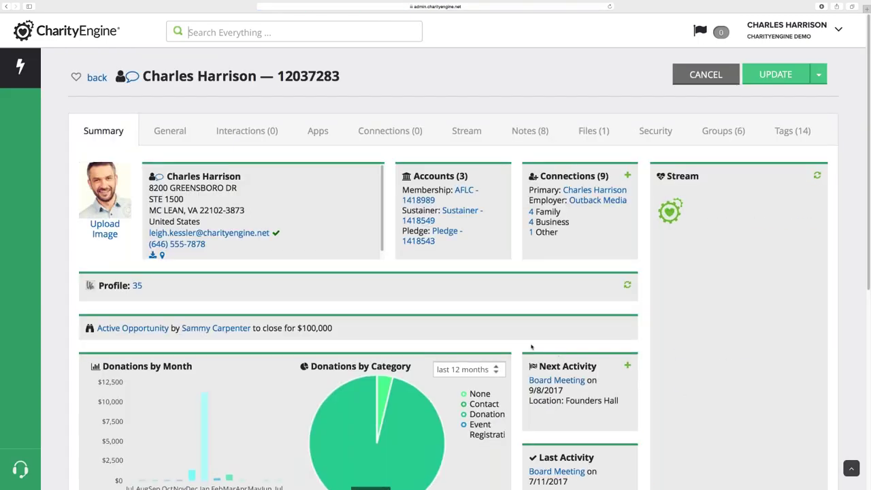
scroll(530, 341, down, 2)
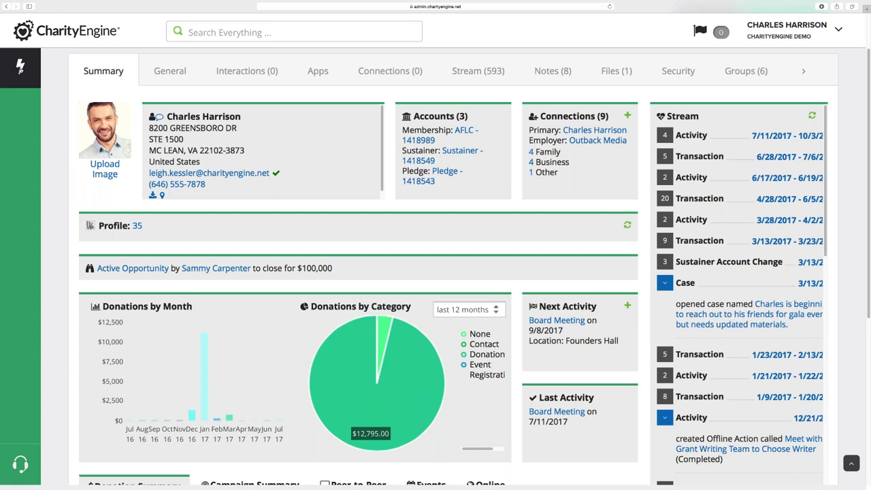
click(21, 70)
click(136, 74)
click(67, 191)
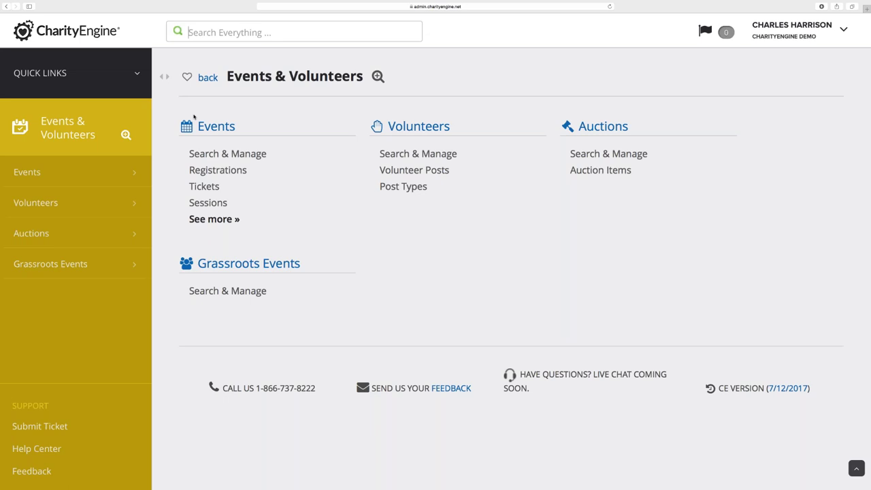
Filter Event Registrations to the National Optimism Coalition Invitational and review its $2,000.00 group tickets
click(217, 170)
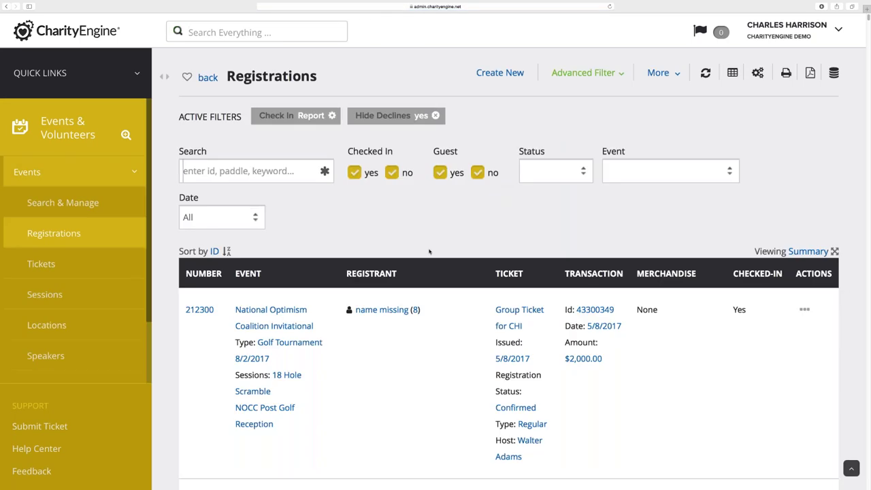
click(635, 169)
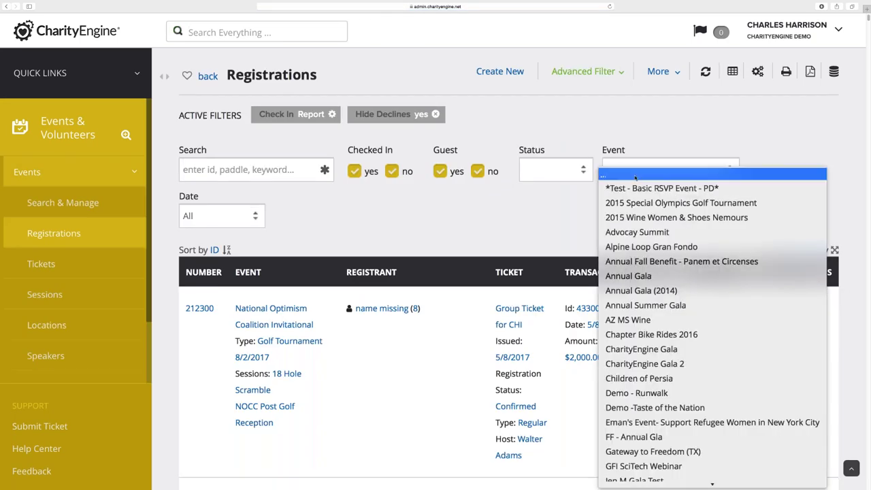
scroll(639, 300, down, 3)
scroll(643, 327, down, 5)
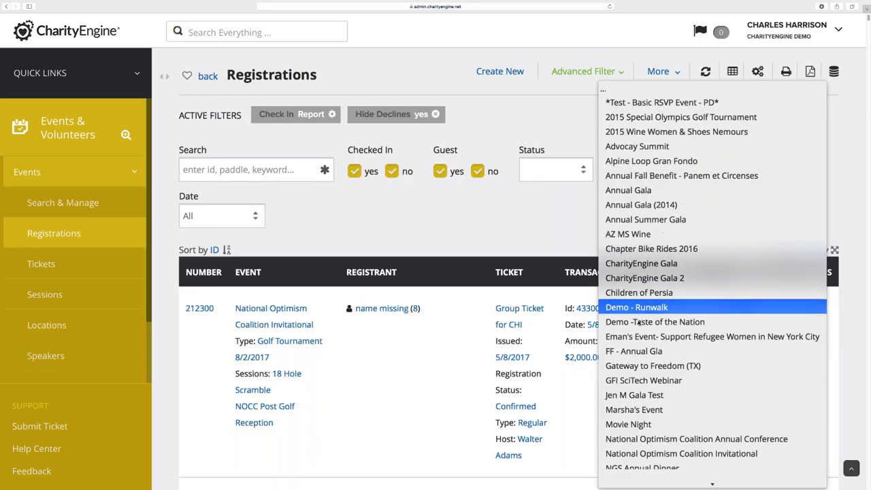
click(652, 332)
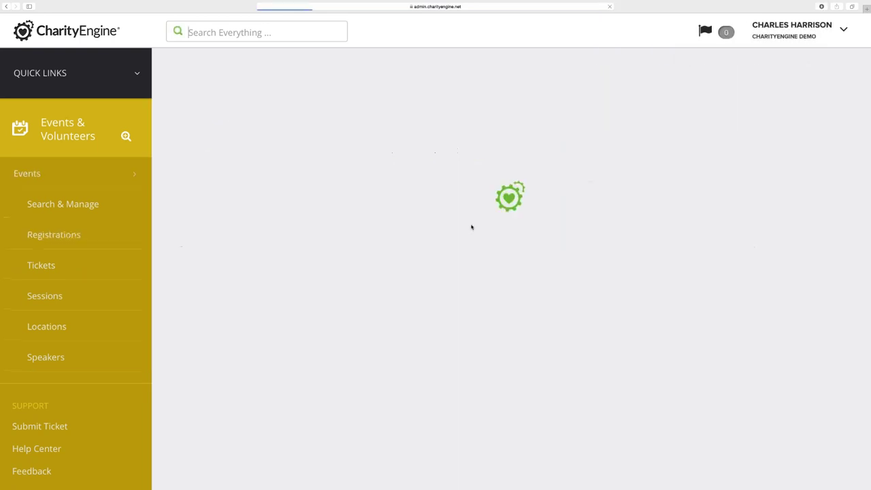
scroll(475, 251, down, 2)
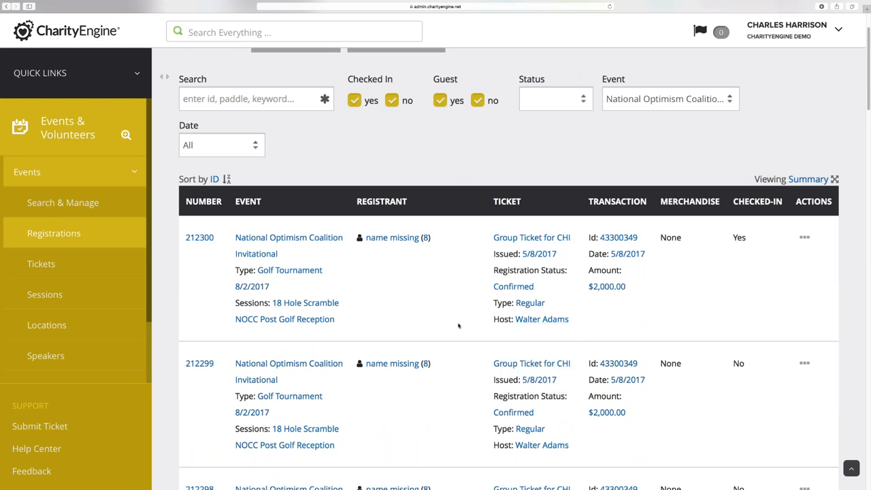
scroll(458, 326, down, 3)
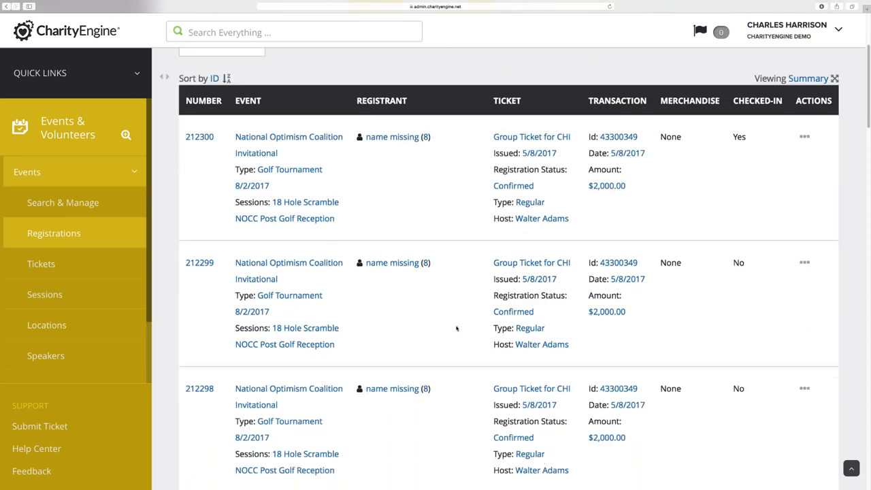
scroll(457, 329, down, 7)
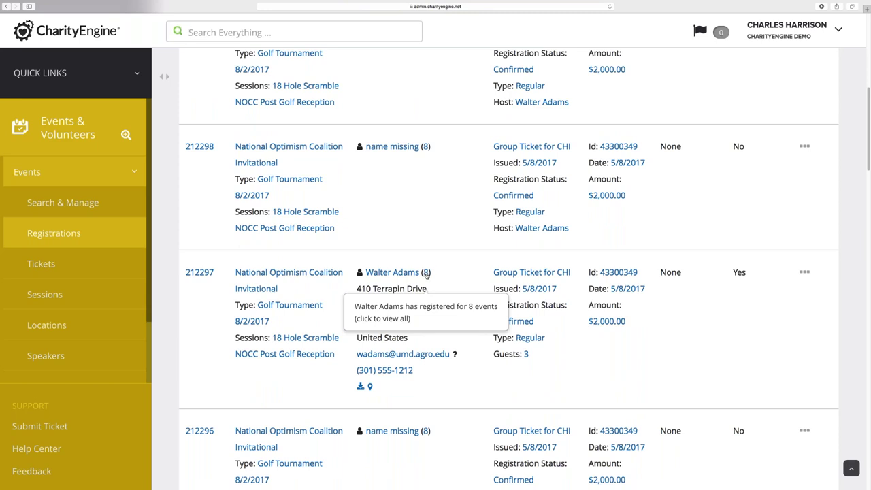
click(427, 273)
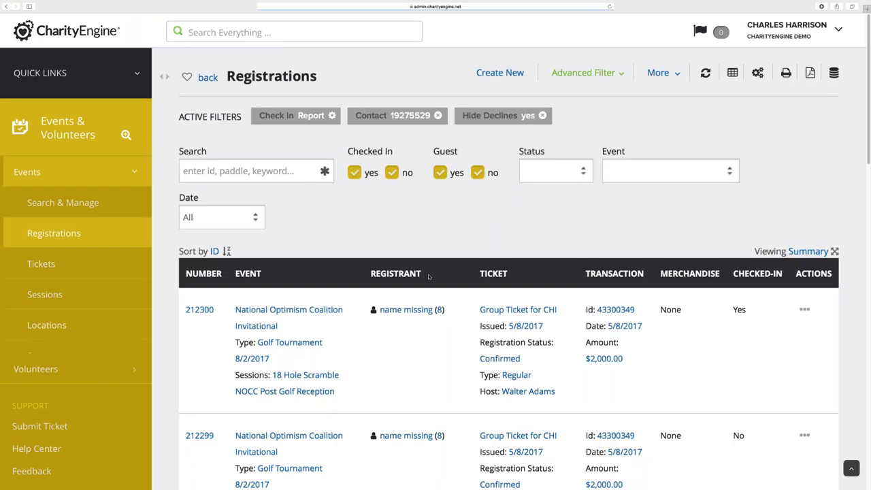
scroll(414, 332, down, 5)
scroll(414, 334, down, 3)
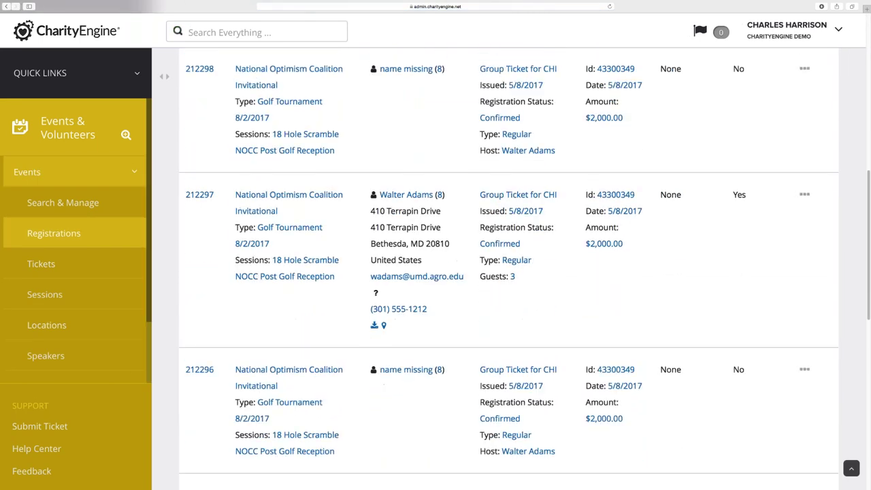
scroll(509, 269, up, 2)
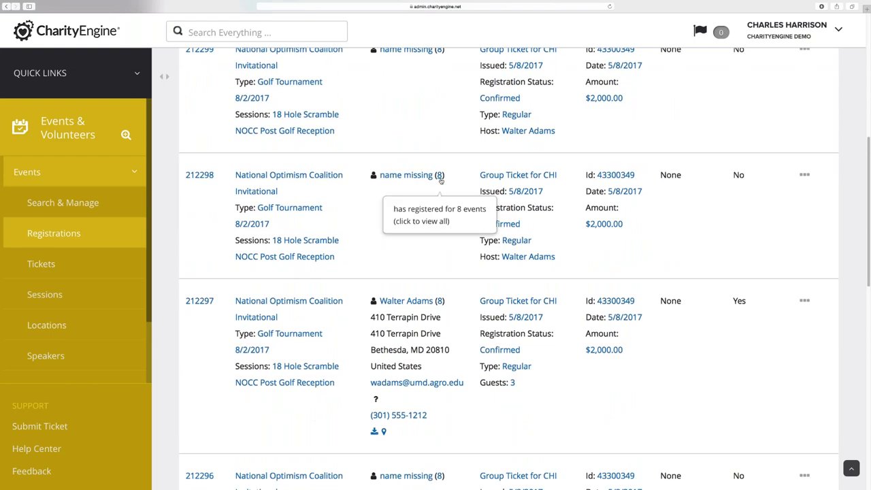
scroll(408, 225, up, 4)
scroll(508, 272, up, 3)
key(super+r)
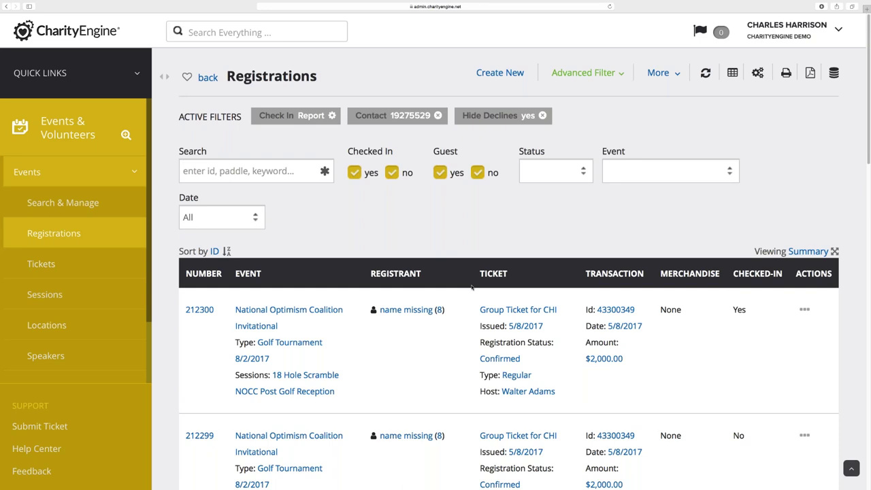
scroll(437, 351, down, 5)
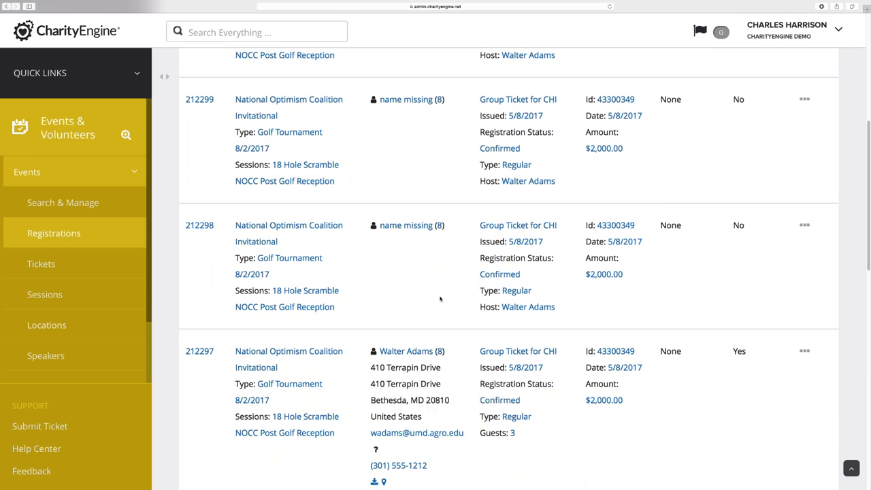
scroll(444, 300, up, 1)
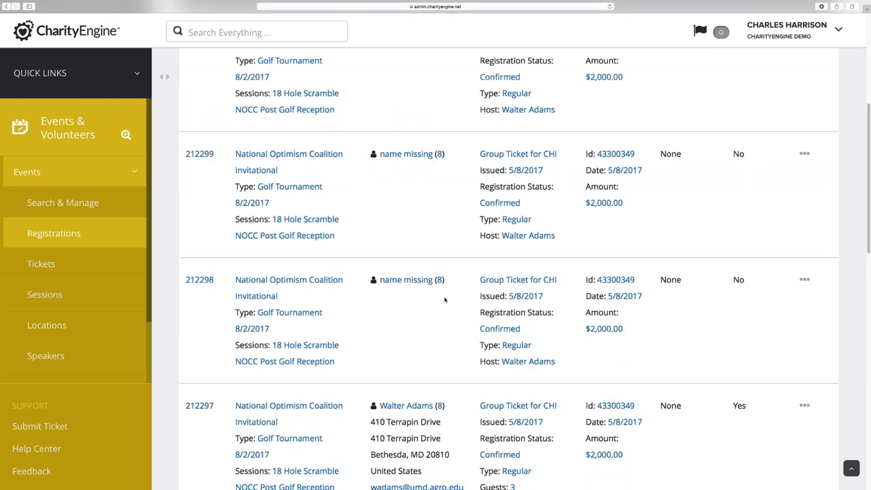
scroll(445, 300, up, 1)
scroll(444, 299, down, 1)
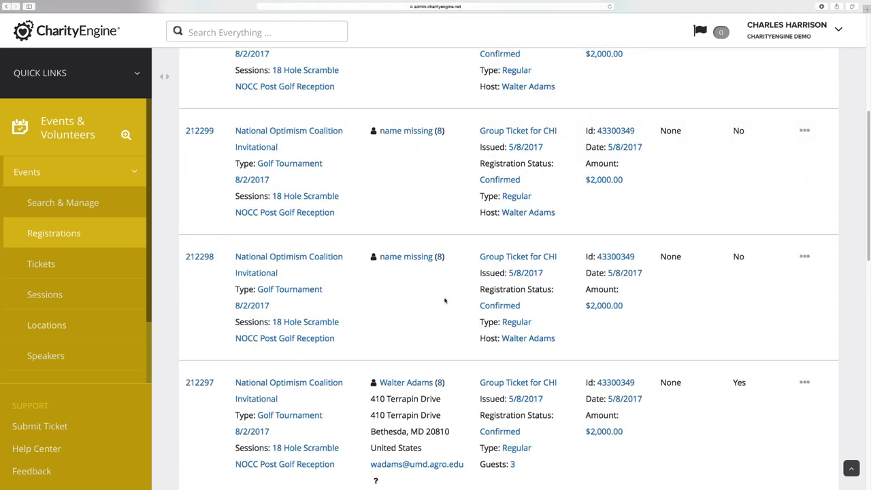
scroll(445, 299, down, 1)
scroll(444, 301, up, 5)
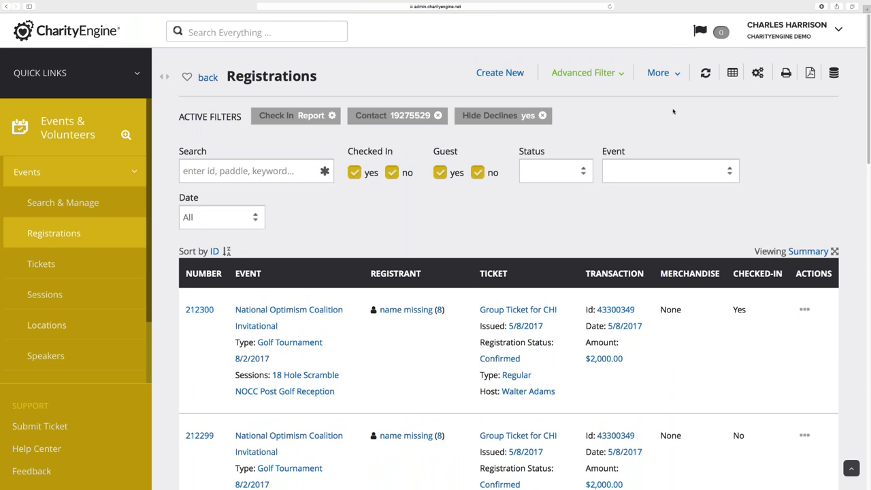
Start an Email Event Attendees blast targeting National Optimism Coalition Invitational registrants
click(658, 72)
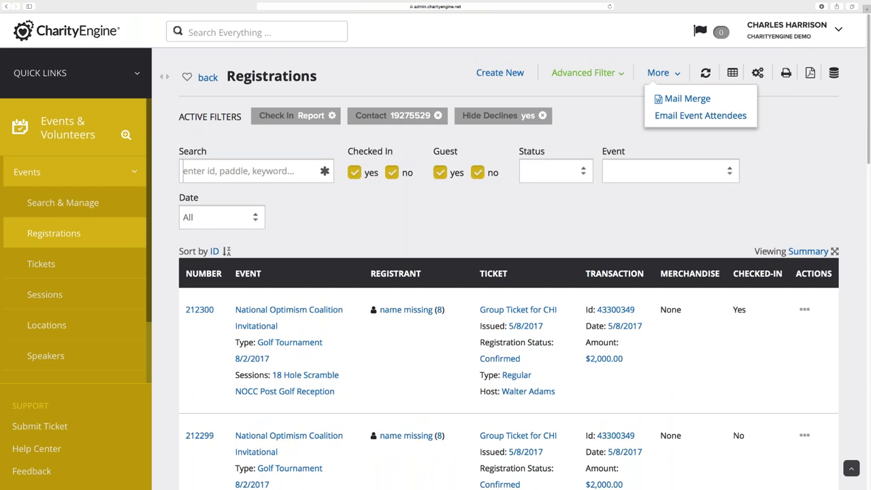
click(689, 116)
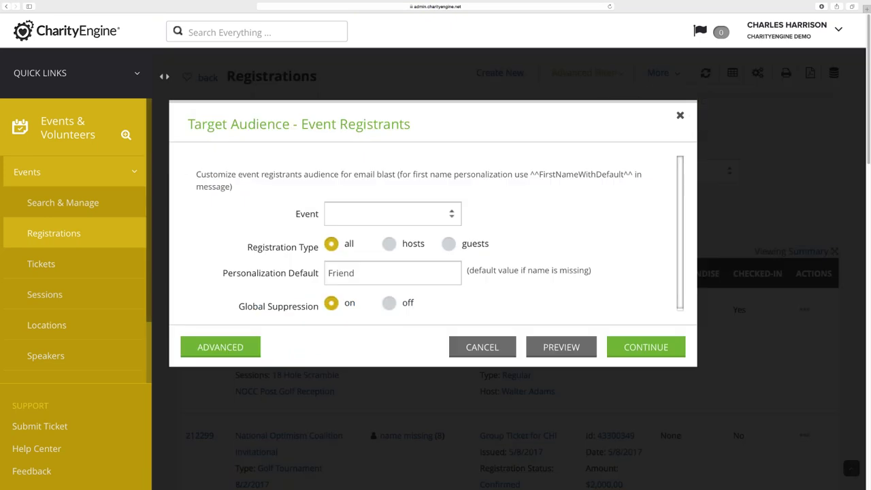
click(393, 217)
scroll(408, 330, down, 5)
scroll(409, 330, down, 3)
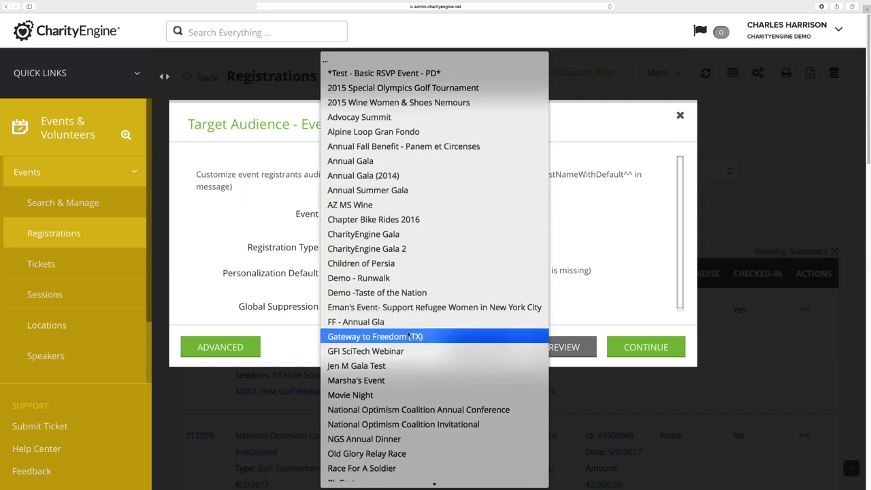
click(411, 401)
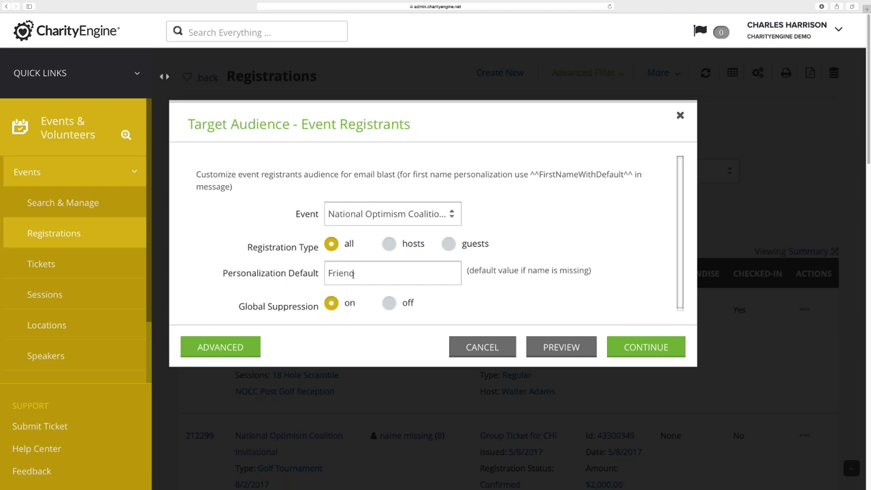
scroll(430, 293, down, 1)
scroll(408, 297, down, 2)
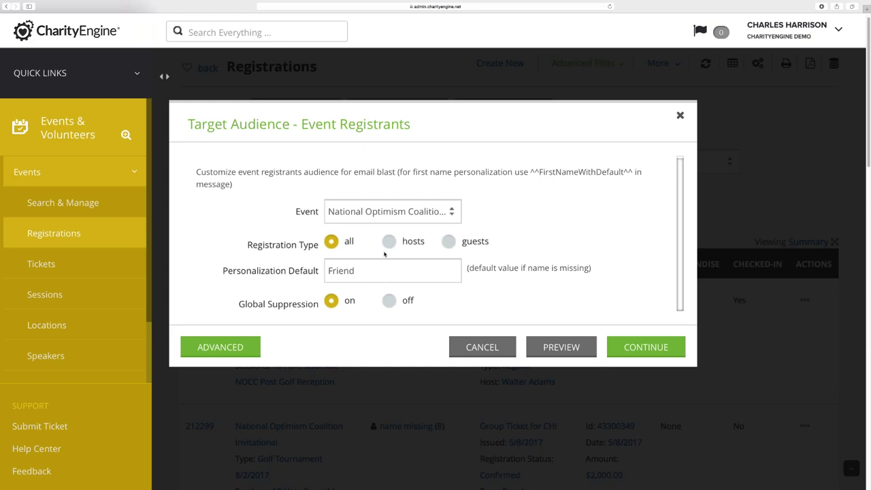
click(561, 348)
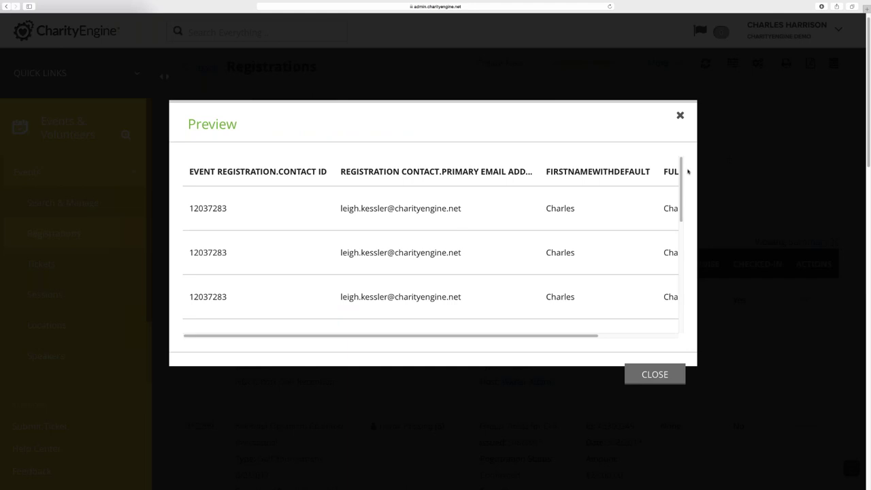
drag(681, 172, 679, 297)
scroll(612, 328, right, 1)
scroll(649, 337, right, 2)
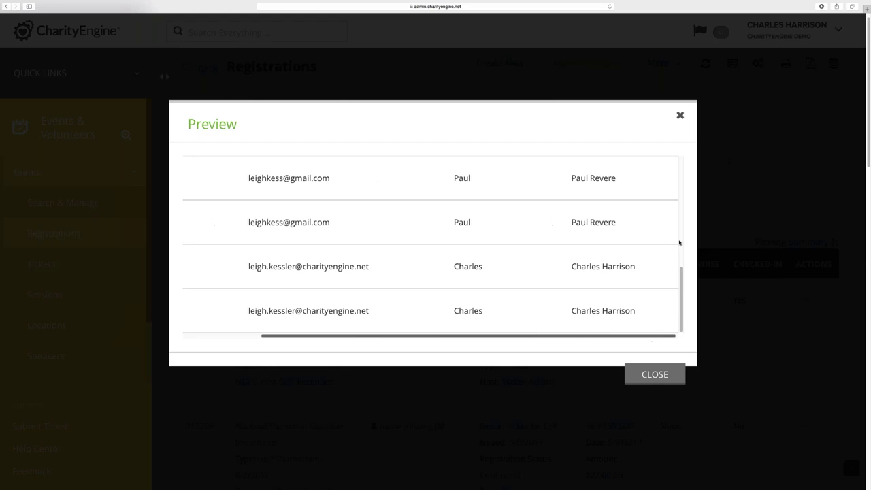
click(680, 115)
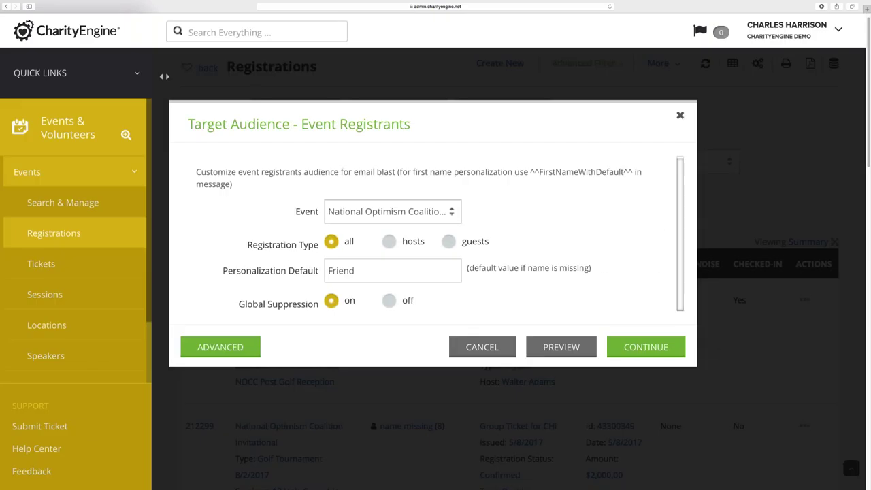
Carry the National Optimism Coalition audience into a new Email Blast, then show the apps panel
click(635, 347)
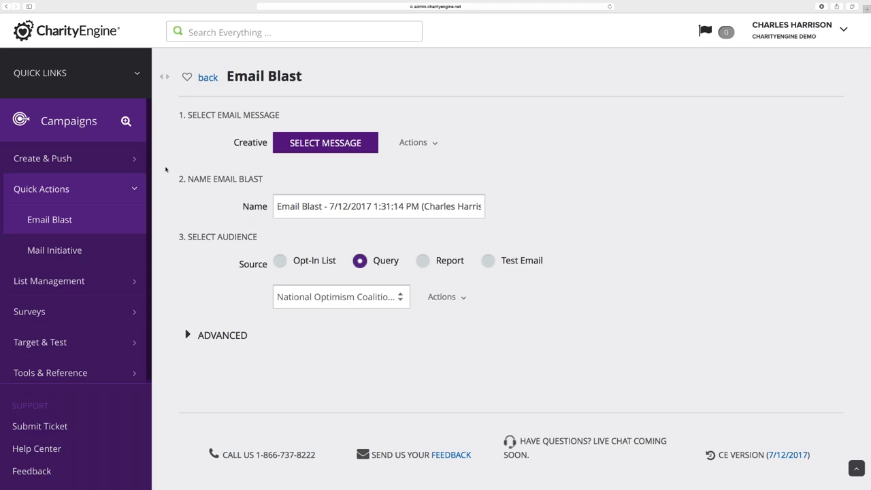
click(136, 76)
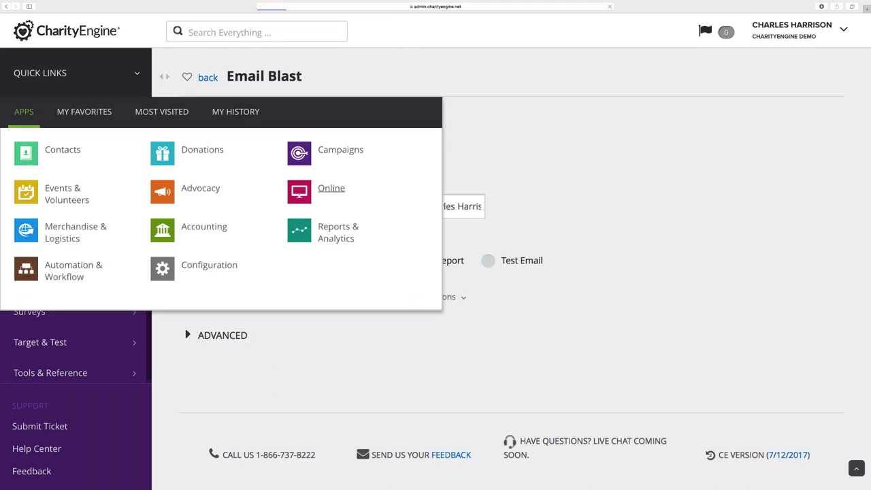
Go to Online > Peer-to-Peer > Personal Pages
click(333, 193)
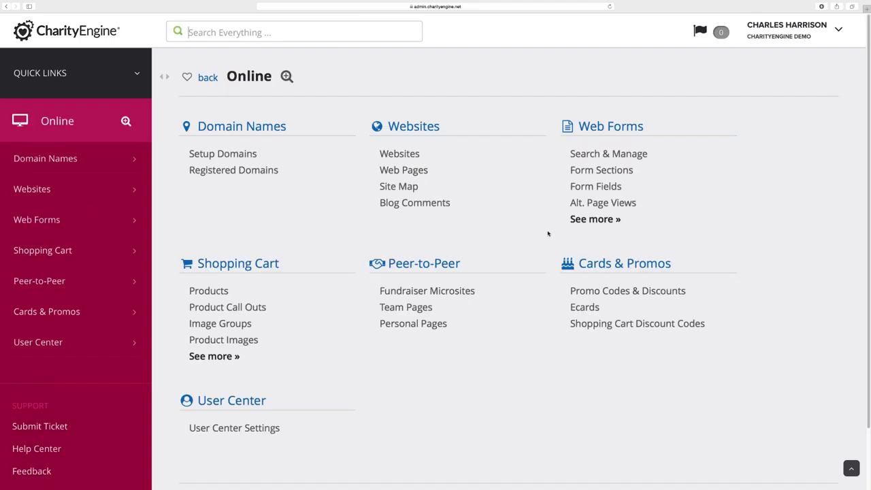
click(414, 324)
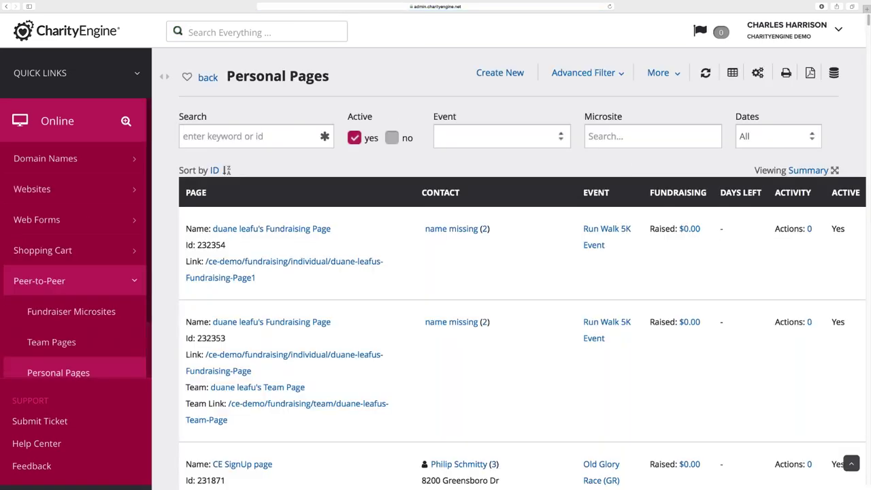
Filter the Personal Pages list to the Old Glory Relay Race event and refresh it
click(501, 137)
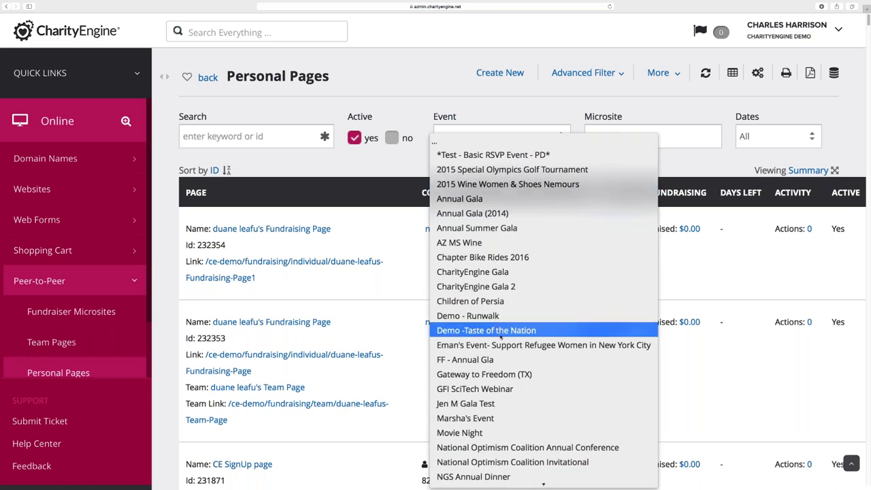
scroll(501, 333, down, 1)
scroll(501, 336, down, 4)
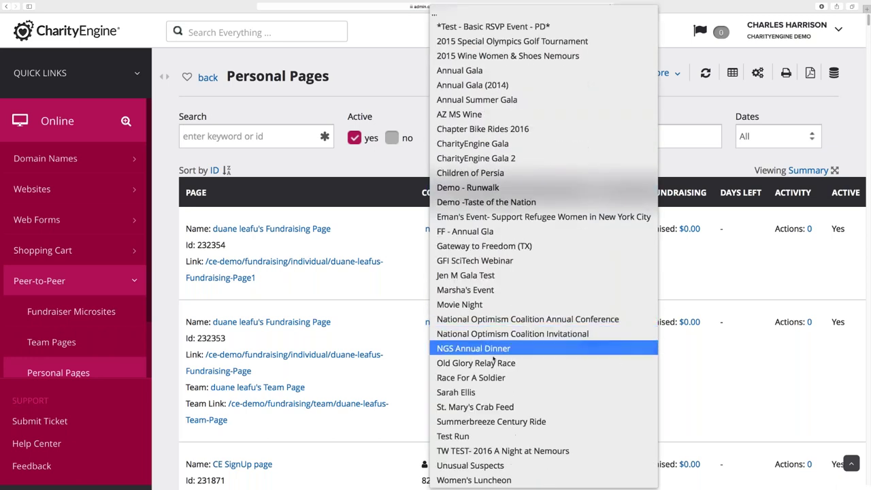
click(492, 364)
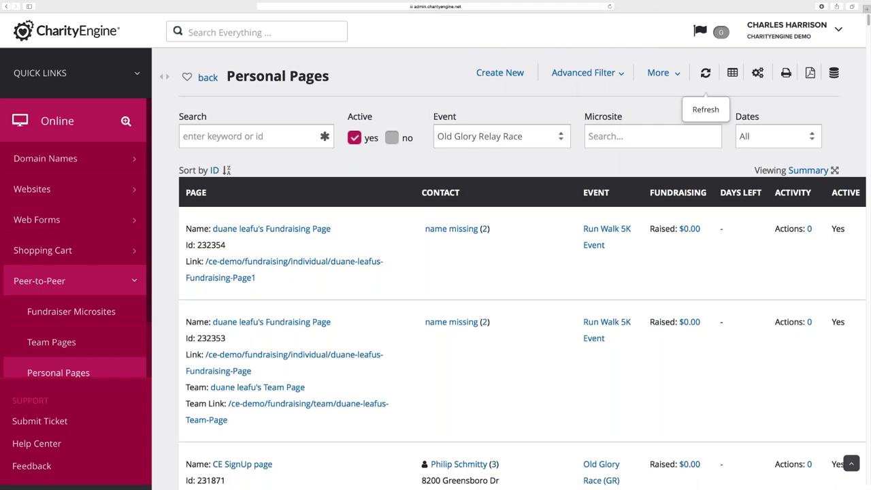
click(706, 73)
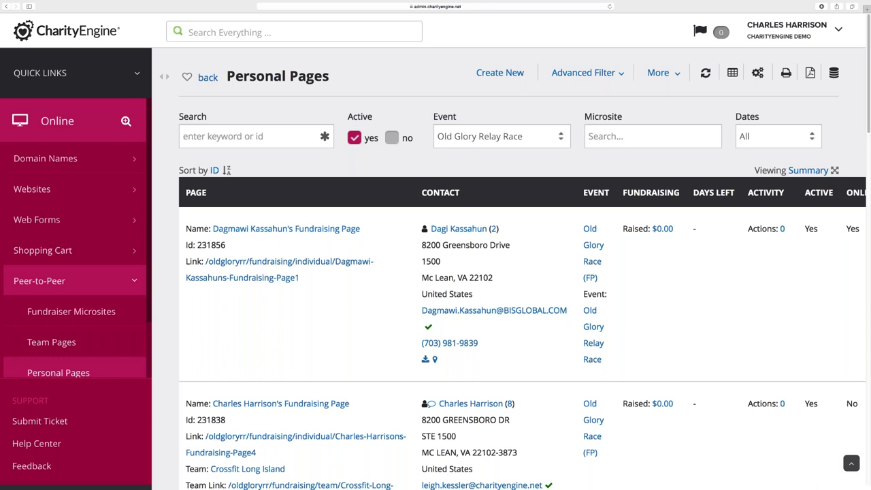
click(659, 73)
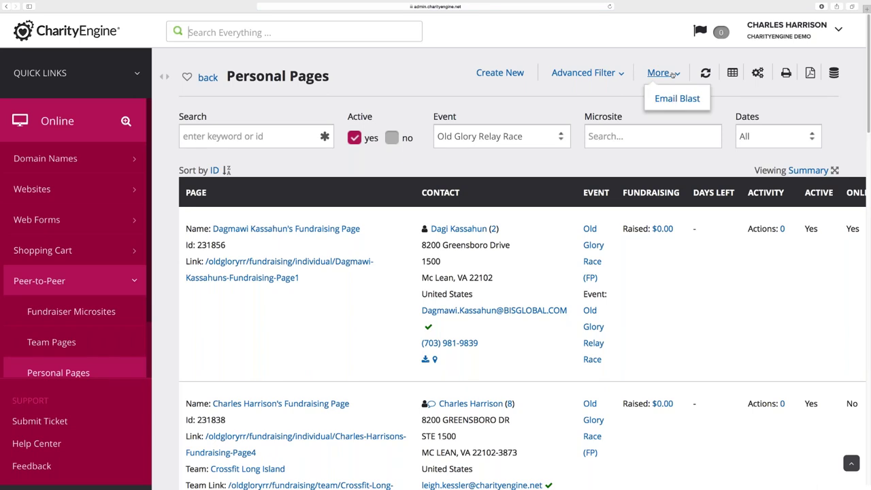
Start a P2P fundraiser email whose target audience is the Old Glory Relay Race event
click(674, 99)
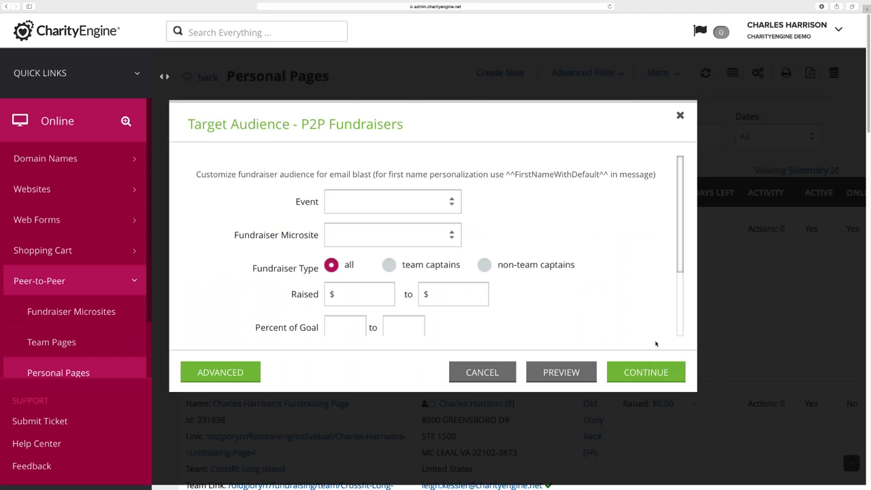
key(super+minus)
key(super+minus)
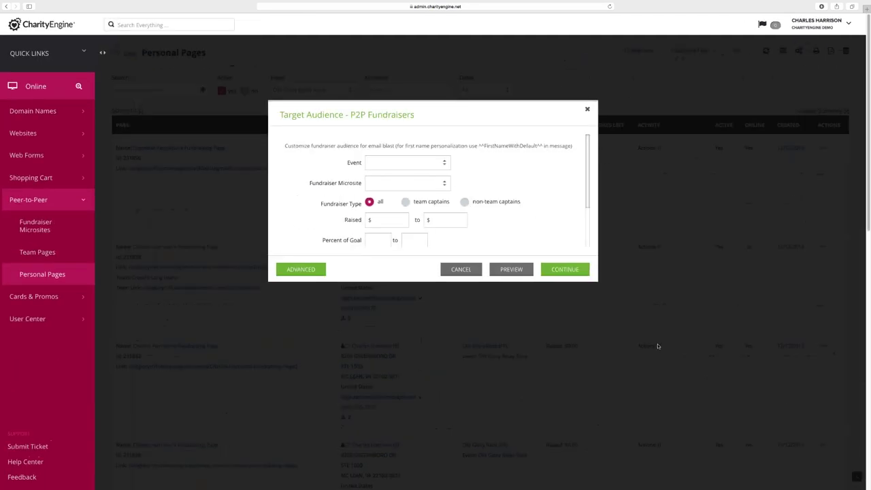
key(super+plus)
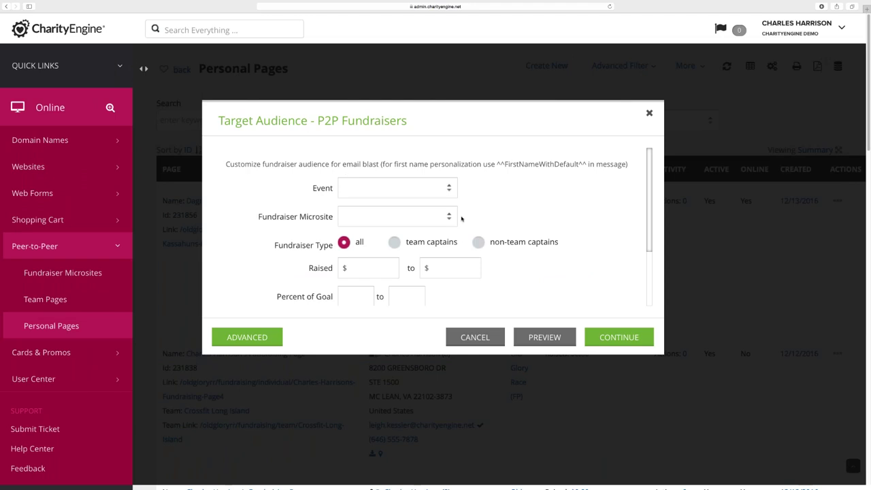
click(416, 194)
scroll(409, 402, down, 5)
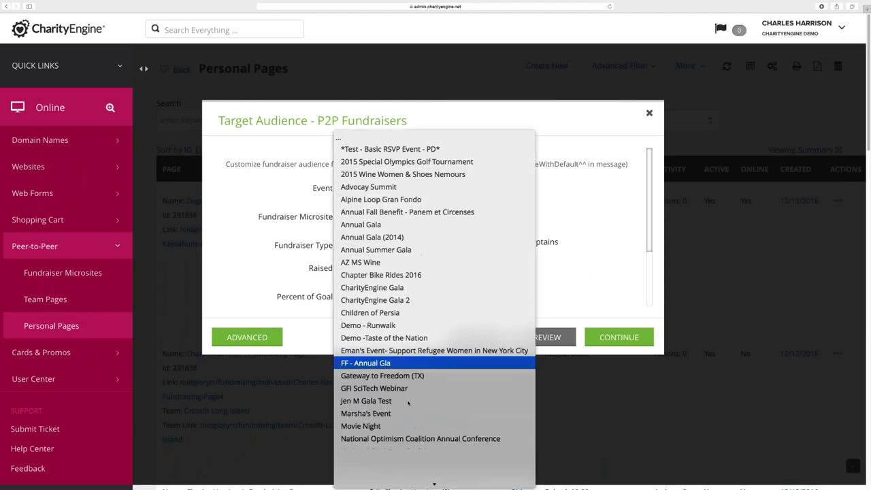
click(391, 327)
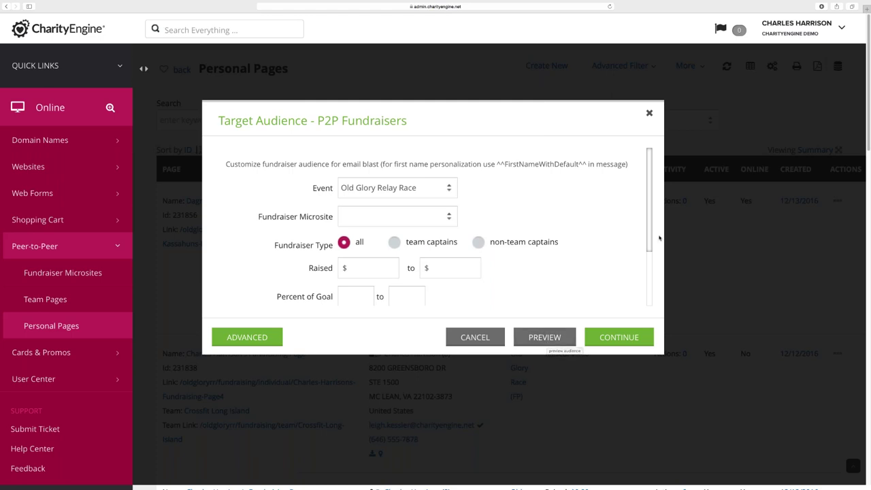
Set the audience's Percent of Goal range from 0 to .5
drag(649, 234, 653, 293)
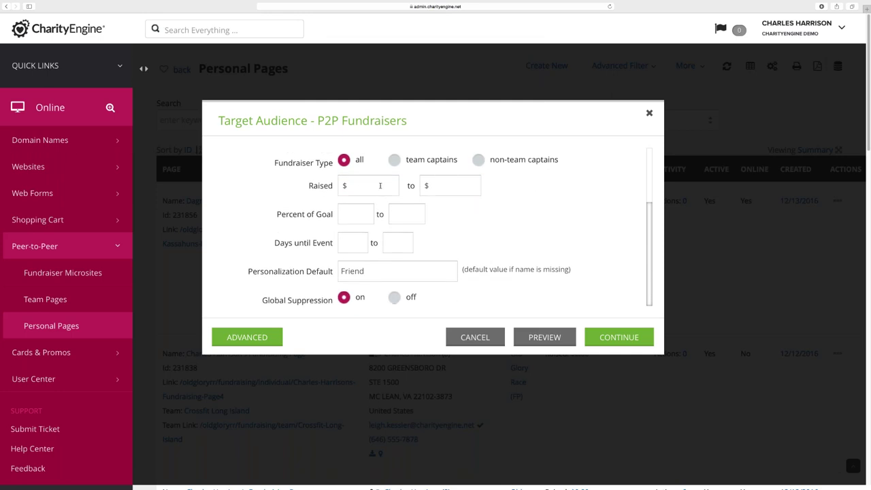
click(448, 186)
key(Tab)
text(0)
key(Tab)
text(.5)
Close the audience setup and set the Event filter to blank so Personal Pages shows all events
key(Escape)
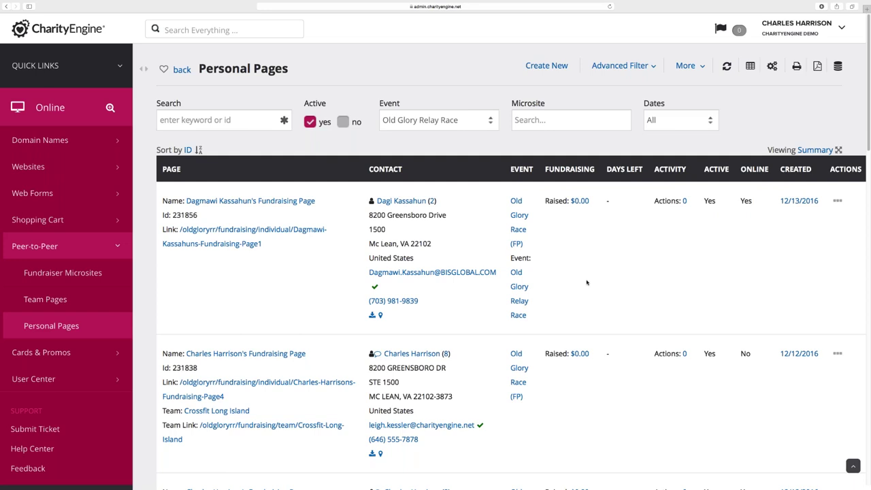
click(436, 121)
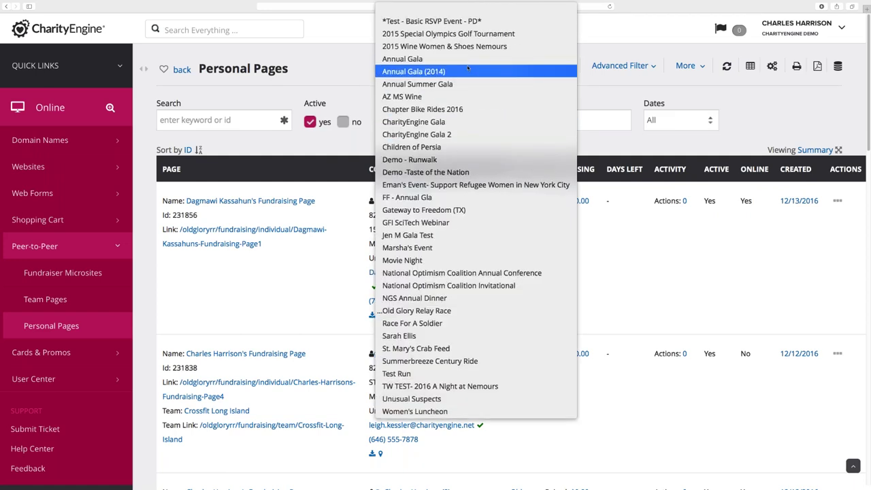
click(467, 9)
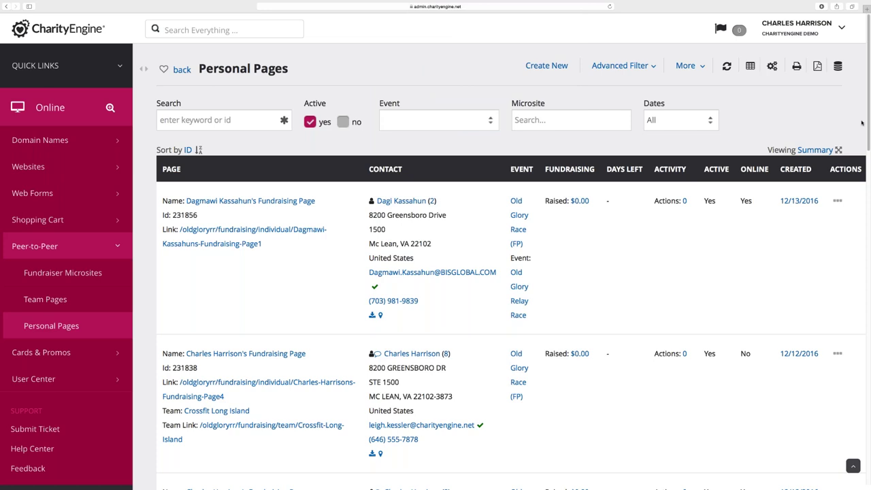
click(727, 68)
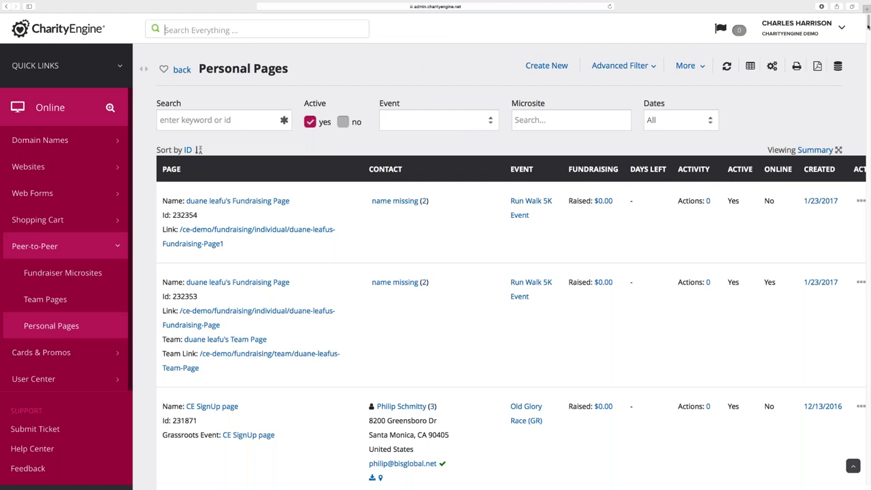
drag(868, 25, 865, 80)
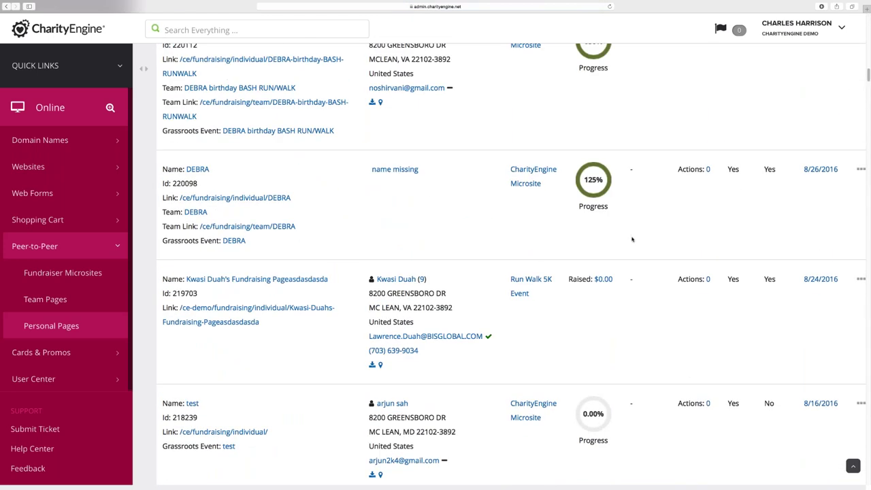
mouse_move(593, 198)
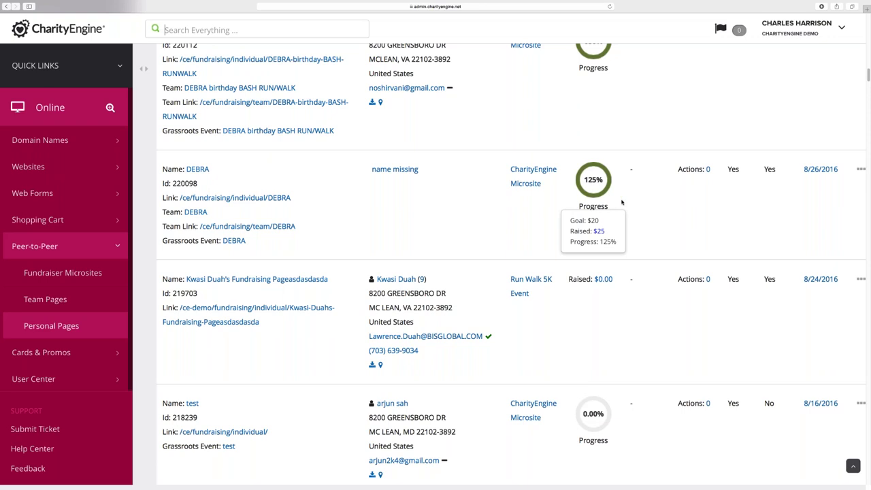
mouse_move(586, 418)
scroll(566, 241, up, 2)
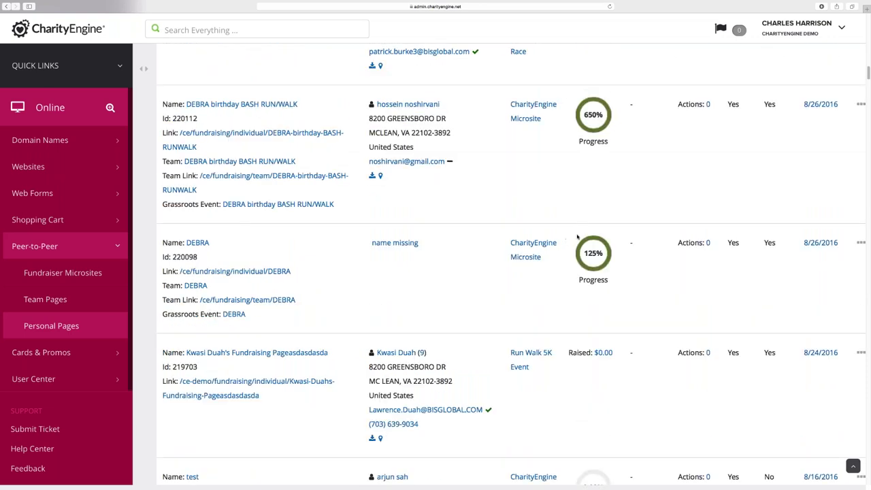
scroll(577, 237, up, 1)
mouse_move(593, 165)
scroll(581, 222, up, 6)
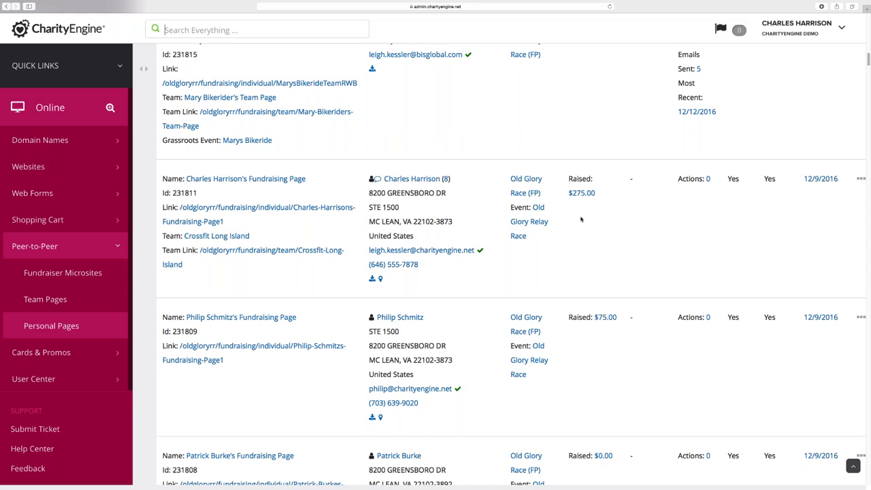
scroll(654, 266, up, 10)
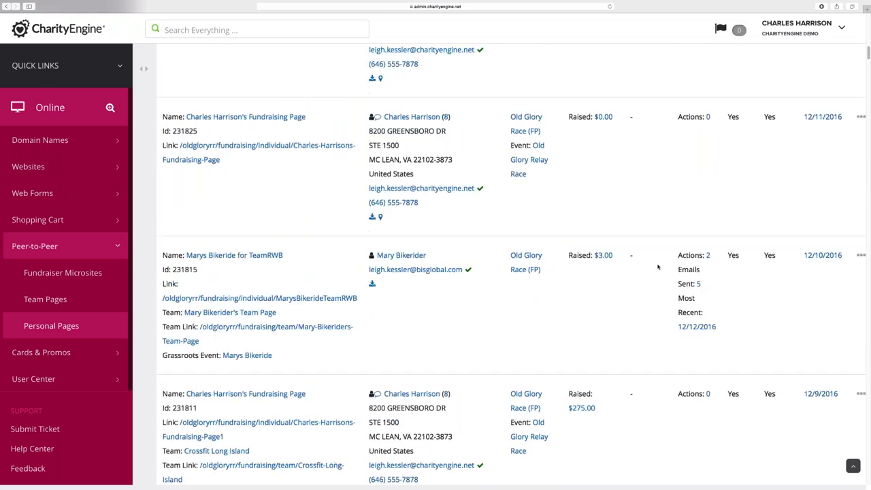
scroll(658, 267, up, 10)
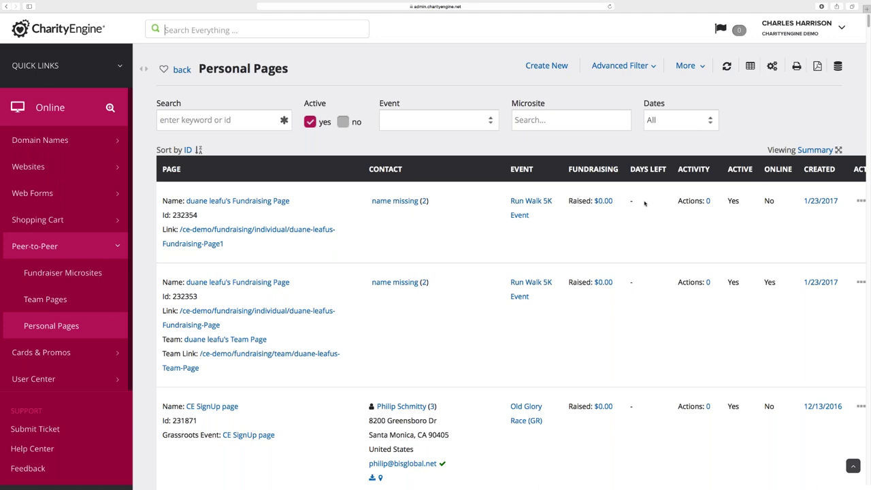
scroll(644, 230, down, 10)
scroll(644, 230, down, 10)
mouse_move(598, 275)
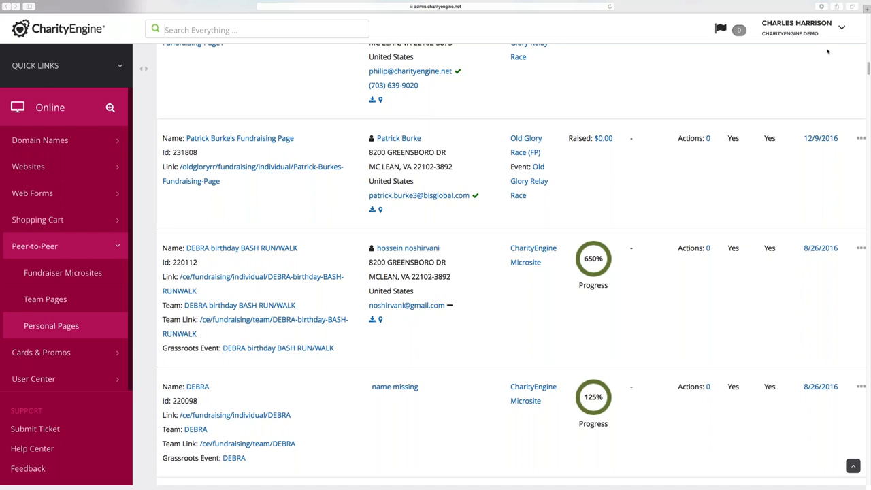
Open the Advocacy app from the Quick Links apps overview
click(120, 67)
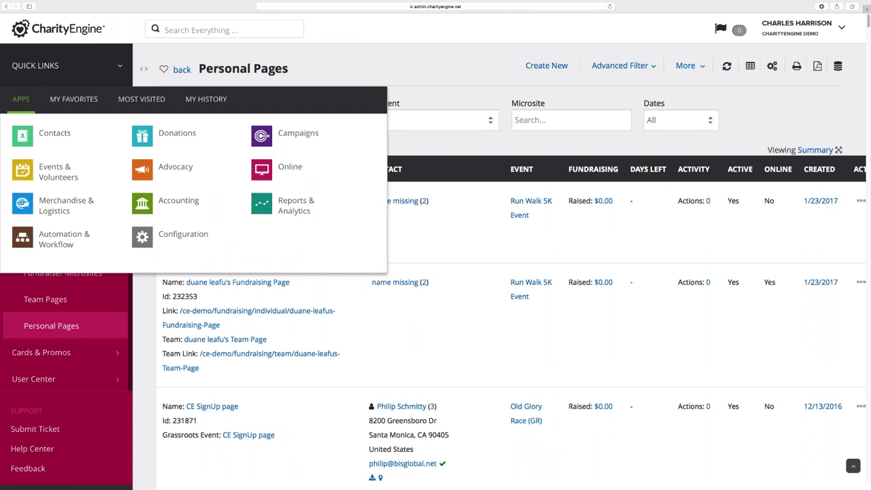
click(176, 167)
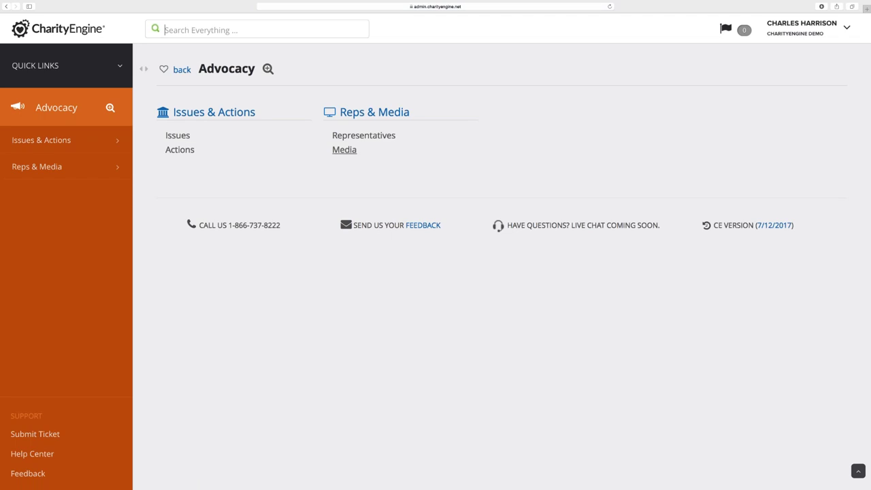
Open the Advocacy Media list, view the system notifications, then dismiss them
click(344, 150)
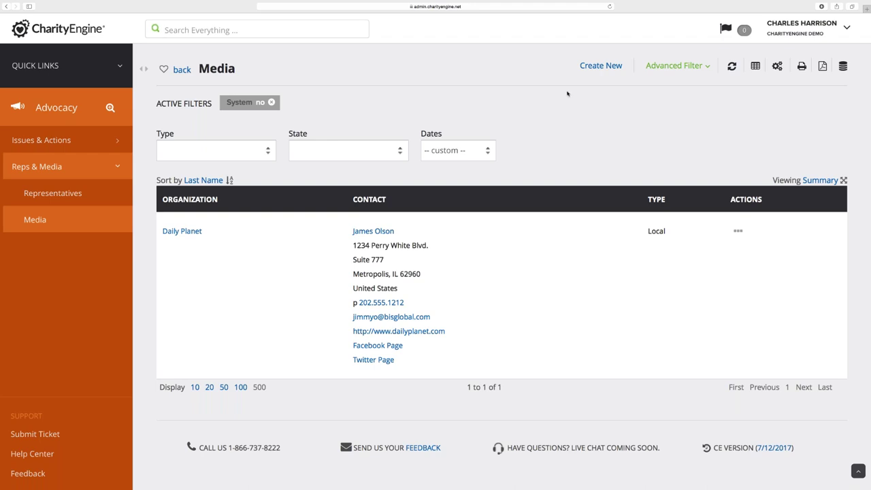
click(744, 31)
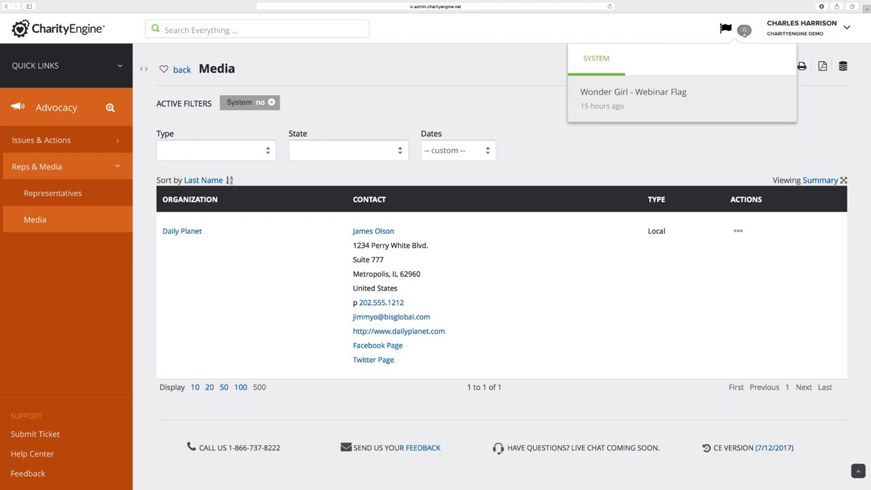
click(469, 94)
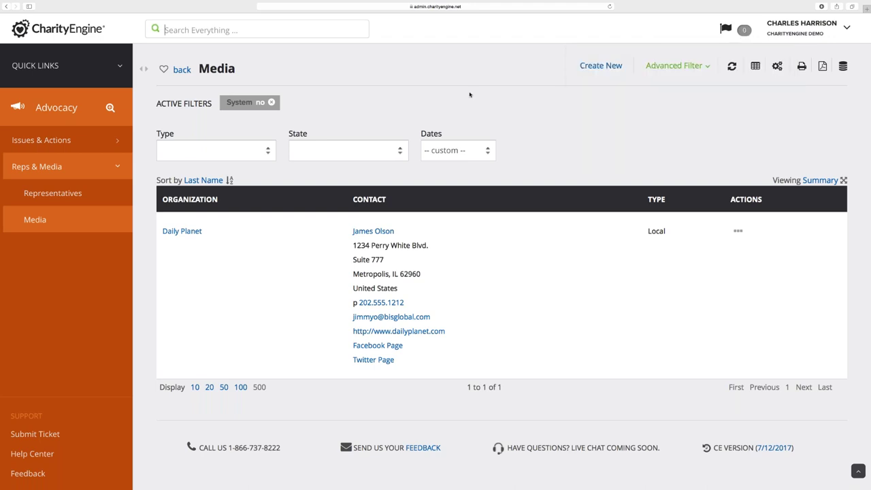